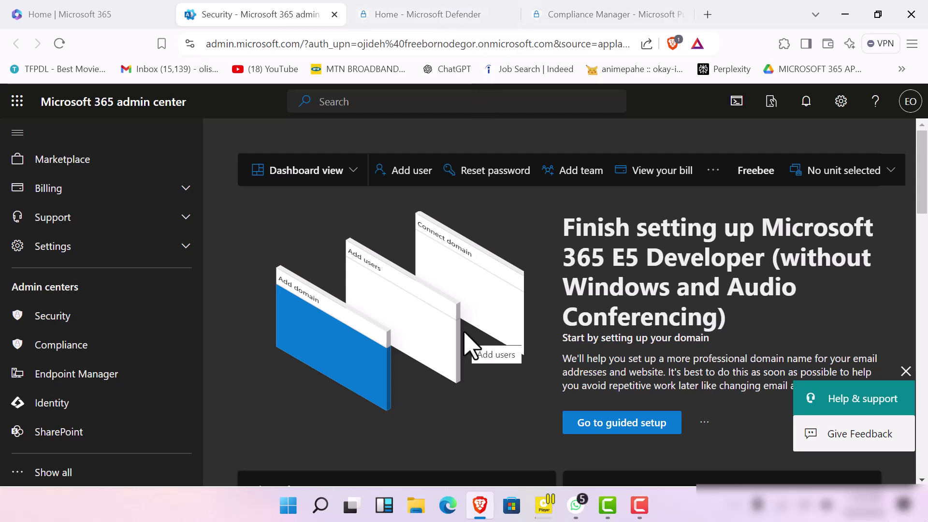
- Review the open Microsoft 365 home, admin center, Defender and Purview Compliance Manager pages in turn
{"action": "left_click", "coordinate": [645, 508]}
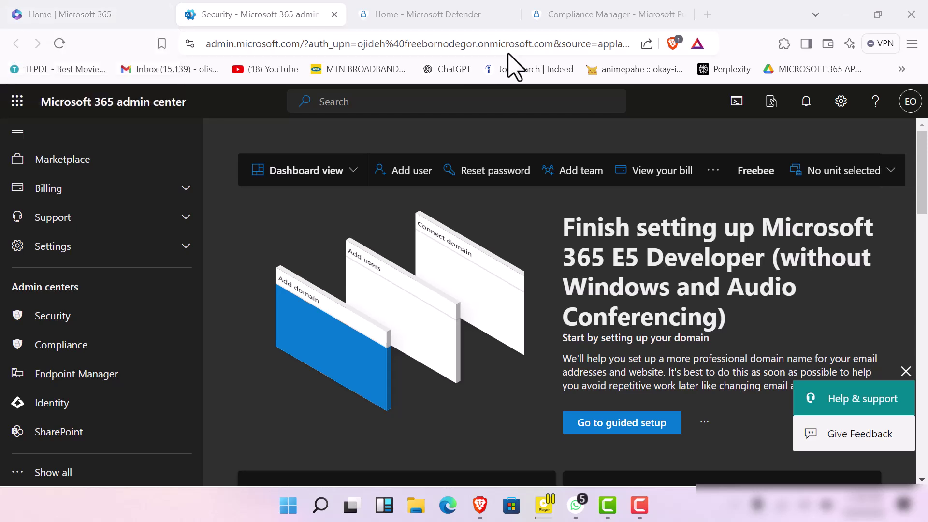
{"action": "left_click", "coordinate": [92, 14]}
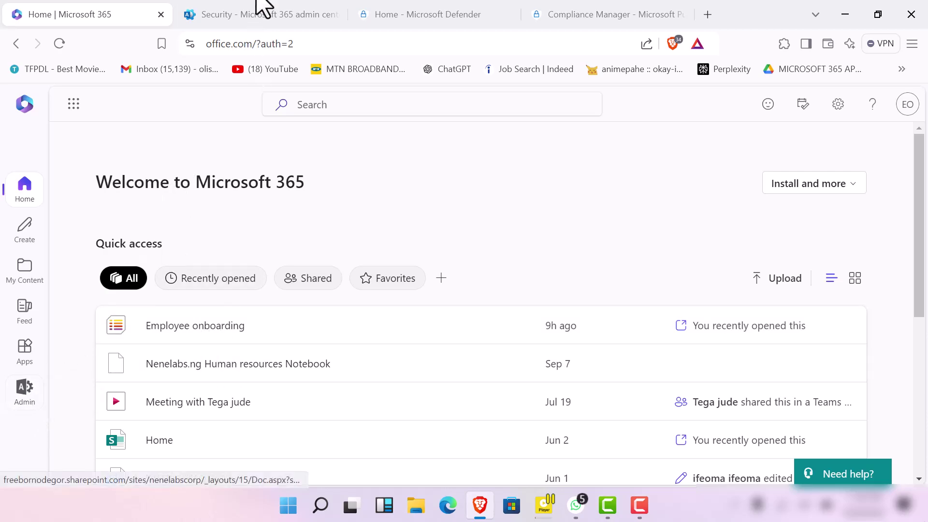
{"action": "left_click", "coordinate": [271, 15]}
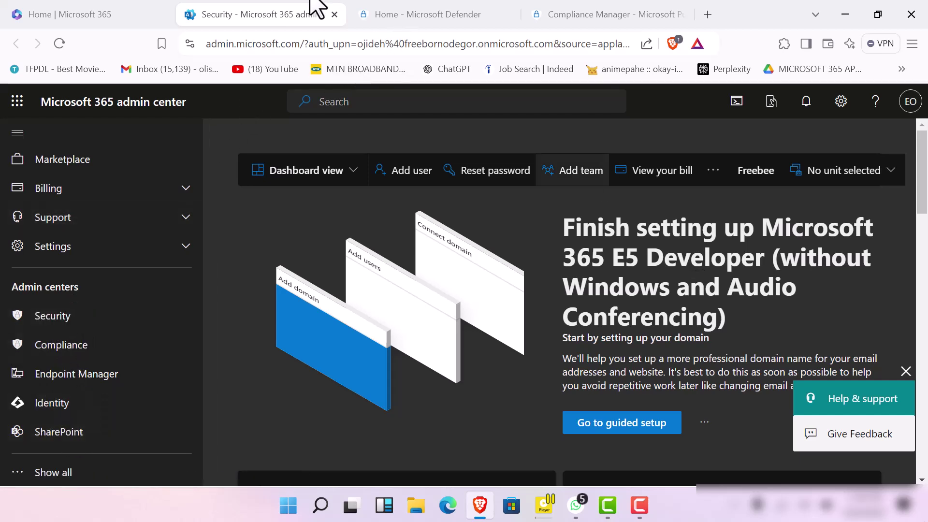
{"action": "left_click", "coordinate": [396, 14]}
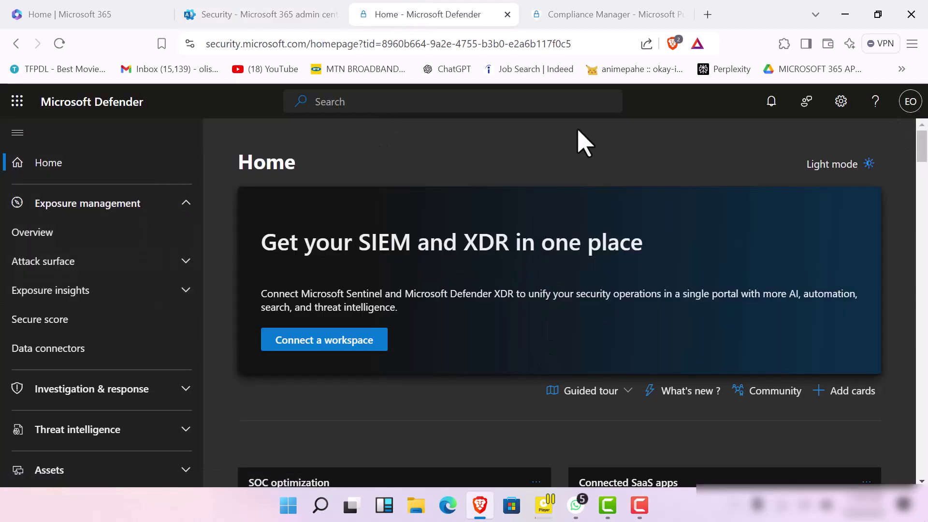
{"action": "left_click", "coordinate": [610, 14]}
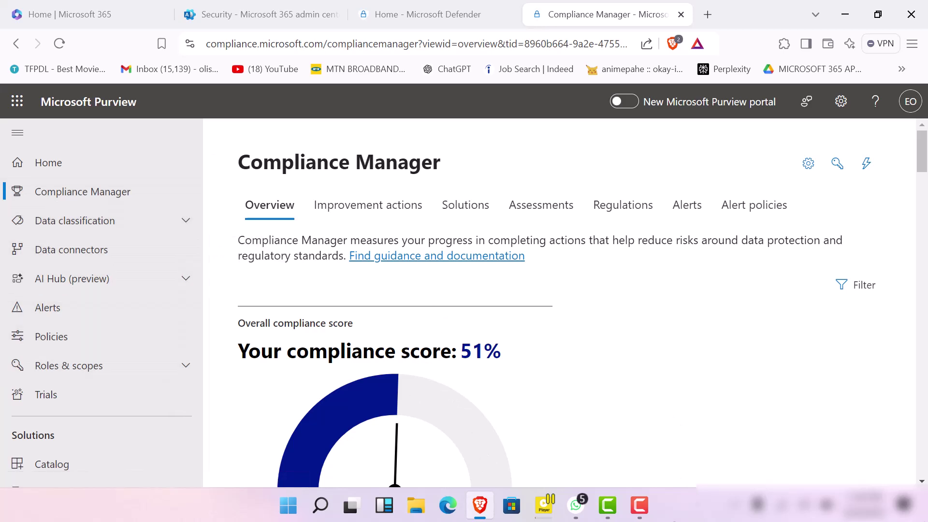
{"action": "left_click", "coordinate": [649, 514]}
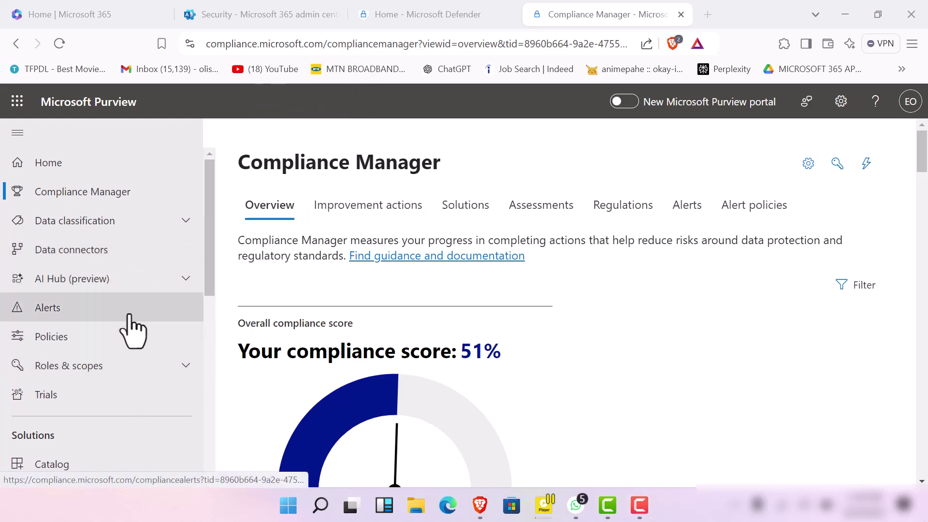
- Open the Standard eDiscovery page among the Purview solutions
{"action": "scroll", "coordinate": [132, 382], "scroll_direction": "down", "scroll_amount": 5}
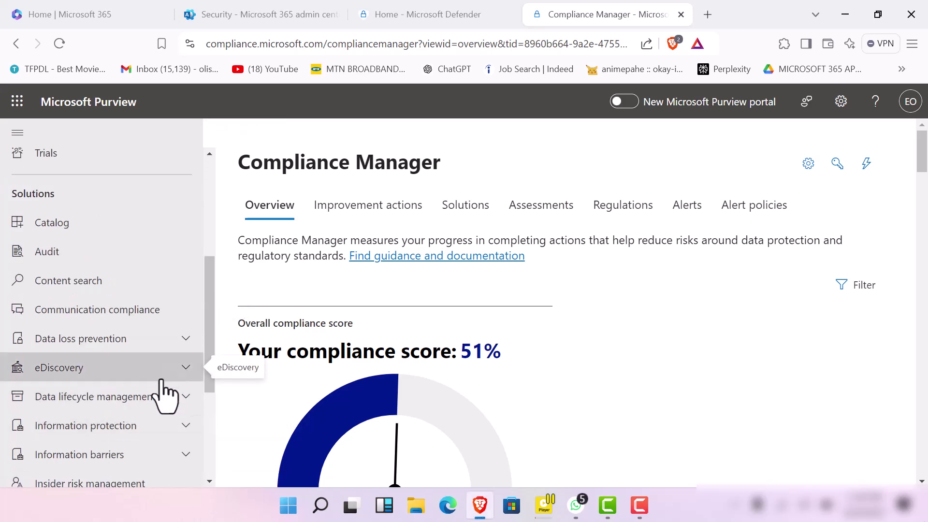
{"action": "left_click", "coordinate": [102, 377]}
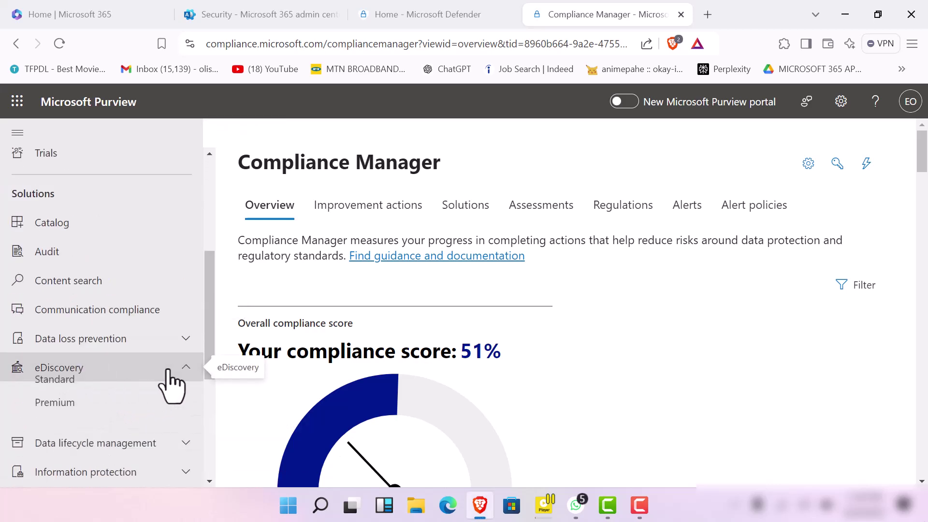
{"action": "left_click", "coordinate": [136, 395]}
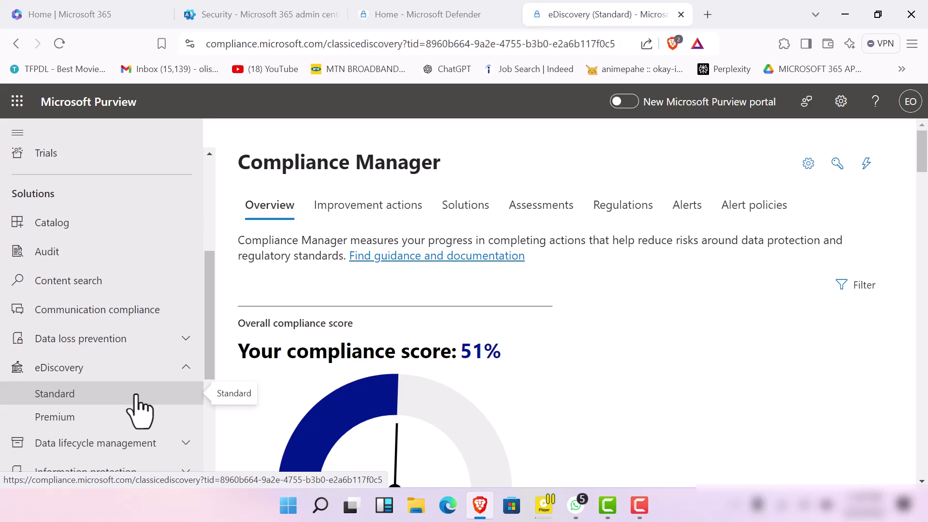
- Duplicate the eDiscovery (Standard) browser tab and return to the original one
{"action": "right_click", "coordinate": [621, 16]}
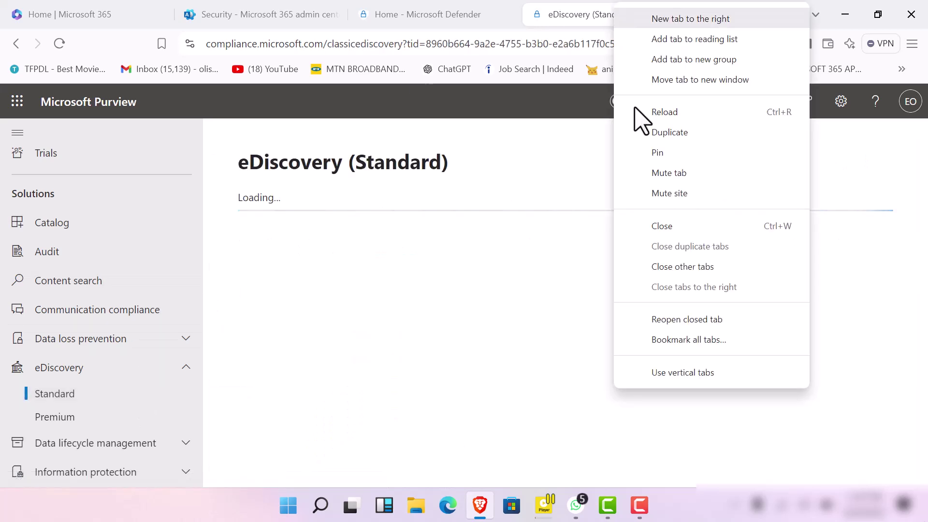
{"action": "left_click", "coordinate": [677, 132]}
{"action": "left_click", "coordinate": [499, 23]}
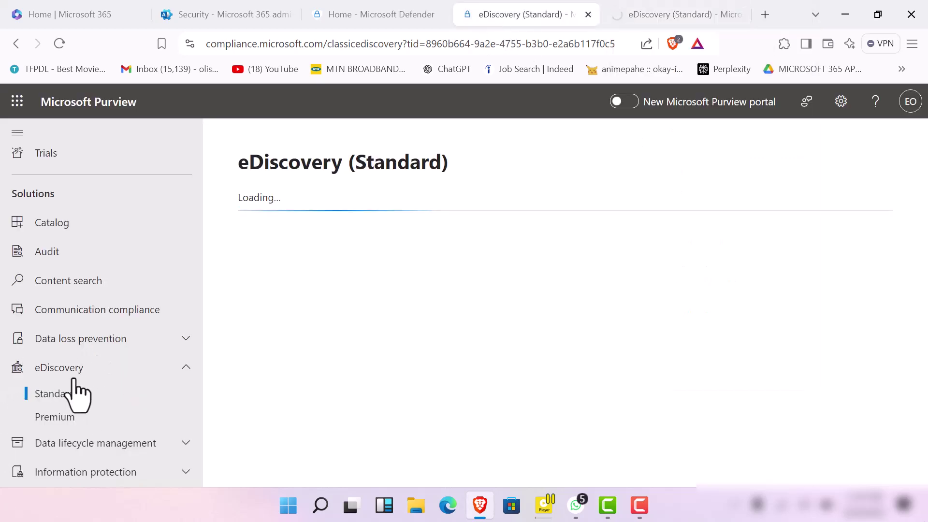
- Expand the Information protection solution in Purview and look through its pages, such as Labels, Label policies and Auto-labeling
{"action": "scroll", "coordinate": [74, 367], "scroll_direction": "down", "scroll_amount": 3}
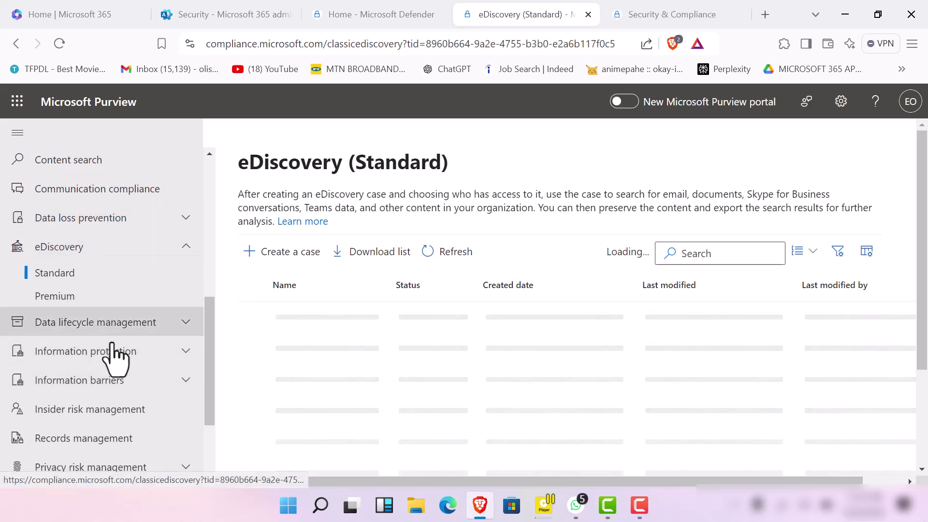
{"action": "left_click", "coordinate": [187, 354]}
{"action": "left_click", "coordinate": [186, 357]}
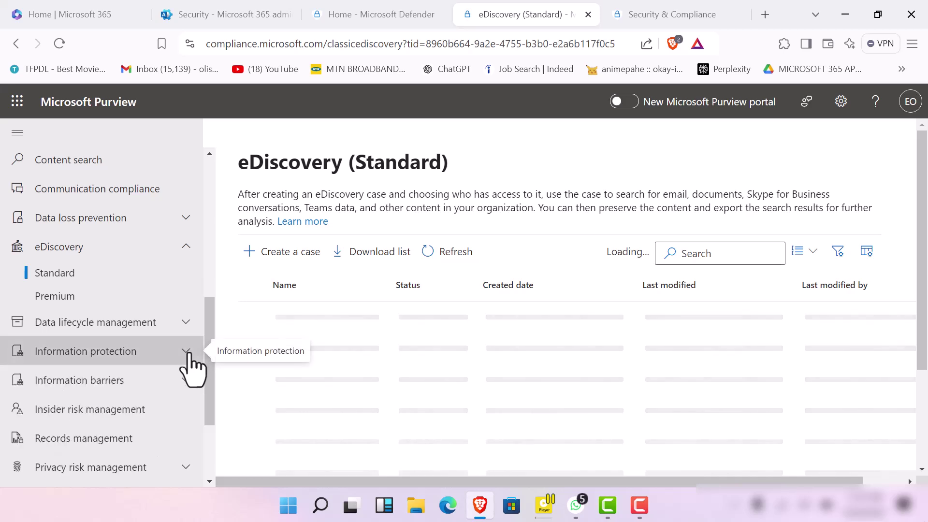
{"action": "left_click", "coordinate": [187, 357]}
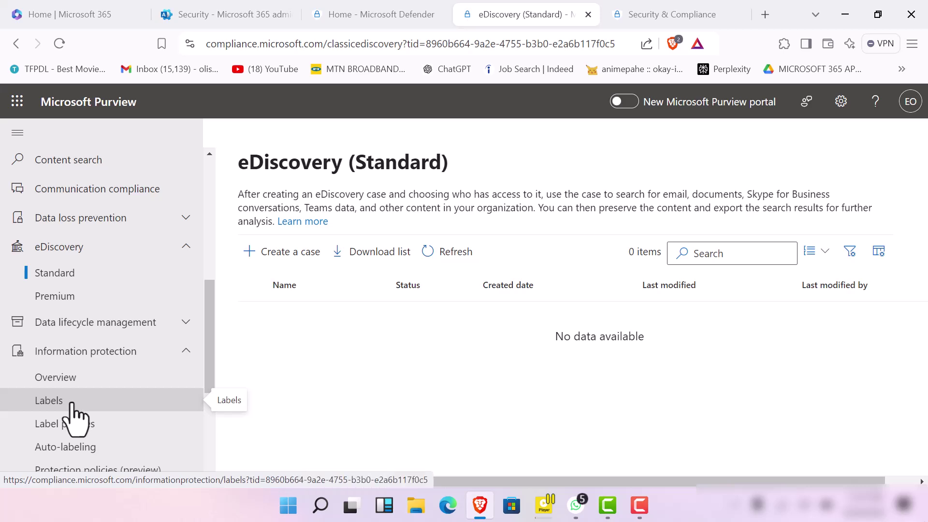
{"action": "scroll", "coordinate": [87, 450], "scroll_direction": "down", "scroll_amount": 3}
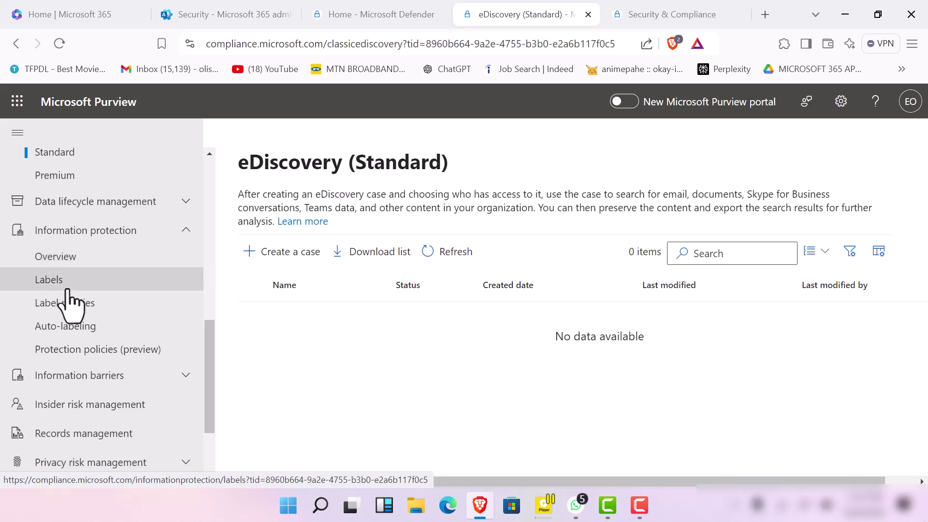
- Make another duplicate of the original eDiscovery (Standard) browser tab
{"action": "right_click", "coordinate": [537, 14]}
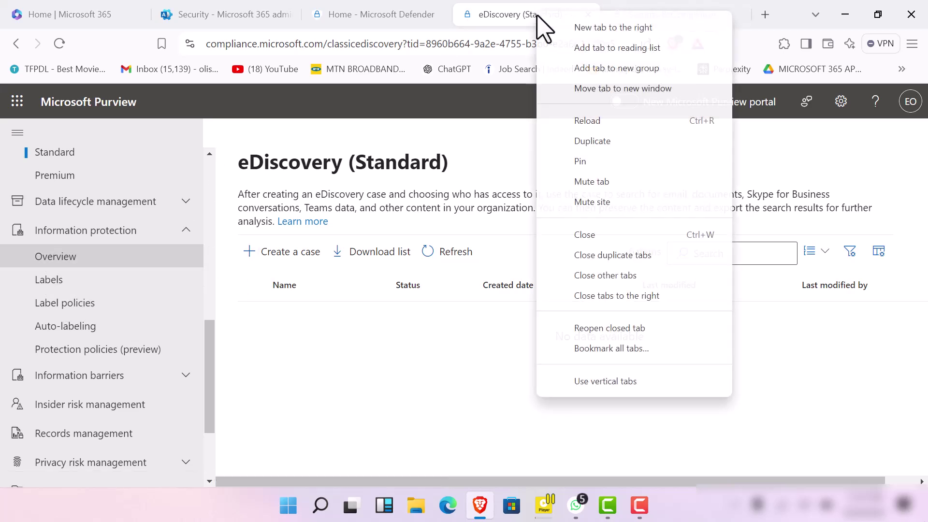
{"action": "left_click", "coordinate": [592, 141]}
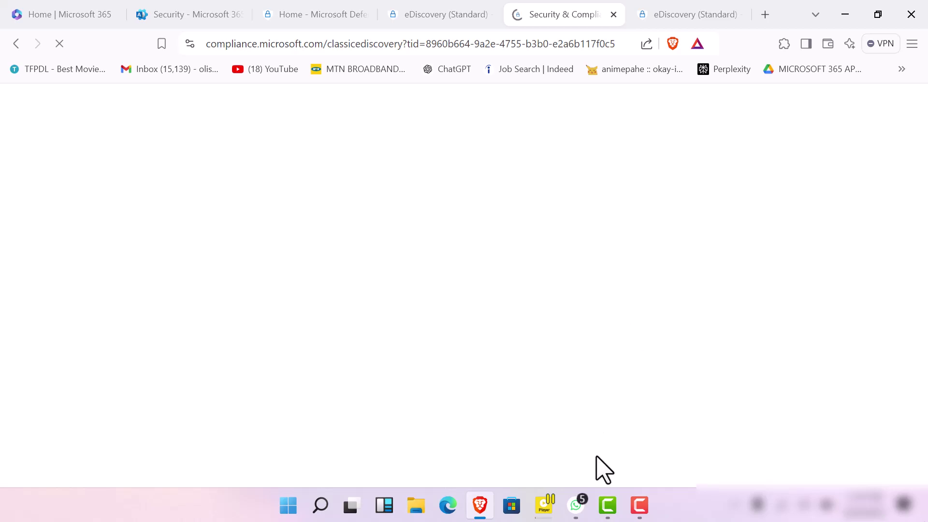
{"action": "mouse_move", "coordinate": [622, 503]}
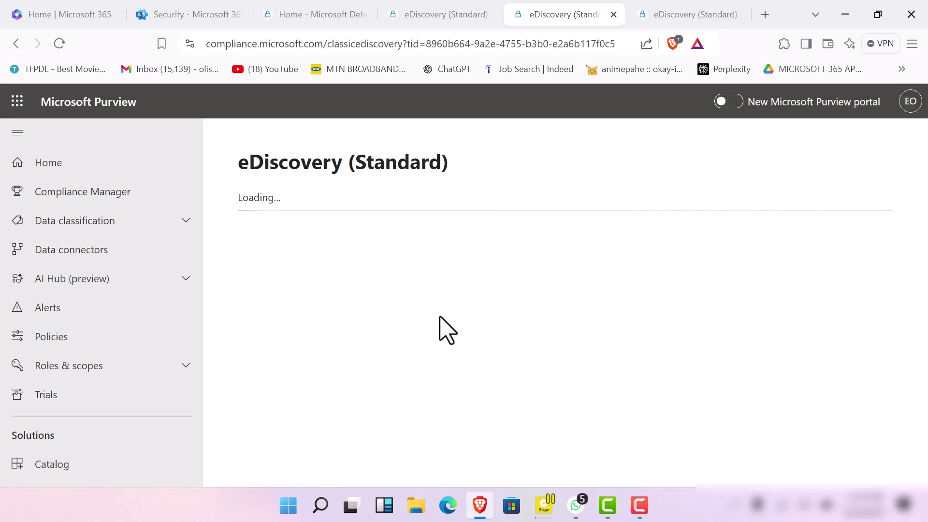
- Open Compliance Manager in the duplicate tab beside the original eDiscovery page
{"action": "left_click", "coordinate": [452, 5]}
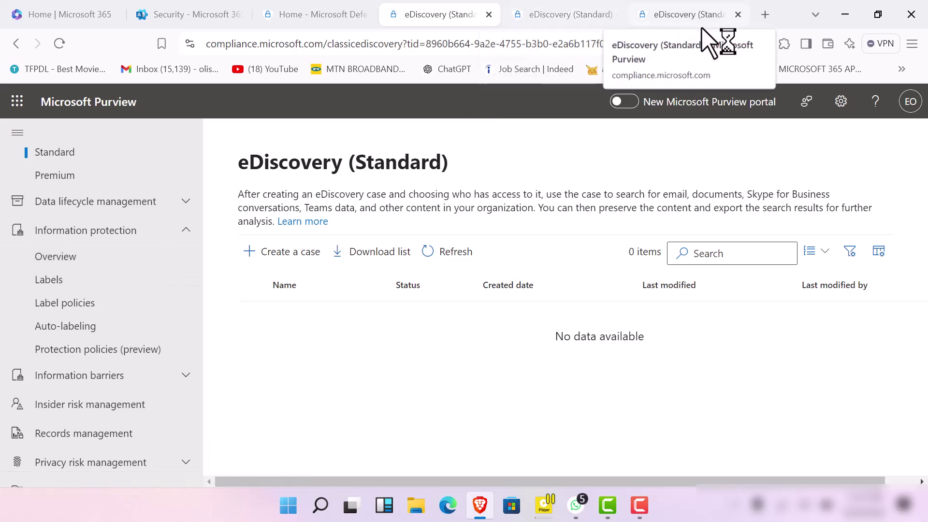
{"action": "left_click", "coordinate": [585, 5]}
{"action": "left_click", "coordinate": [438, 6]}
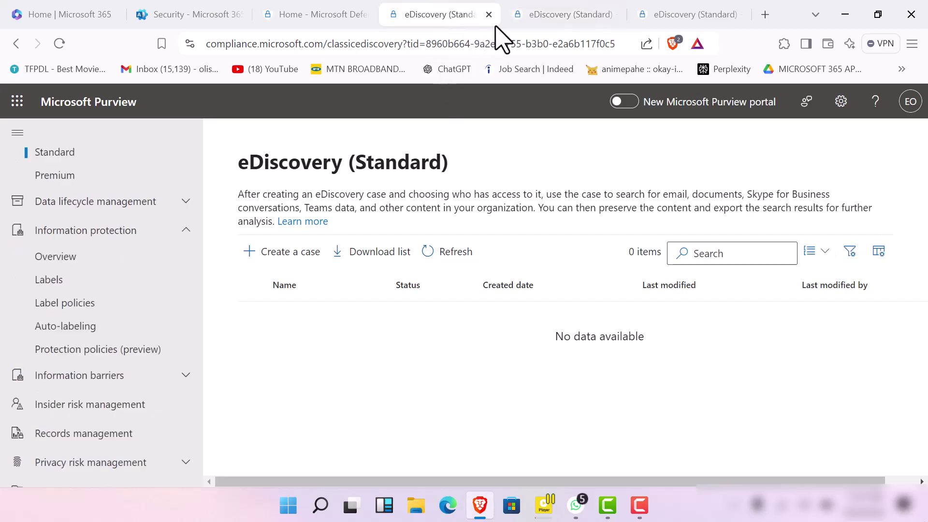
{"action": "left_click", "coordinate": [532, 20]}
{"action": "scroll", "coordinate": [58, 319], "scroll_direction": "down", "scroll_amount": 1}
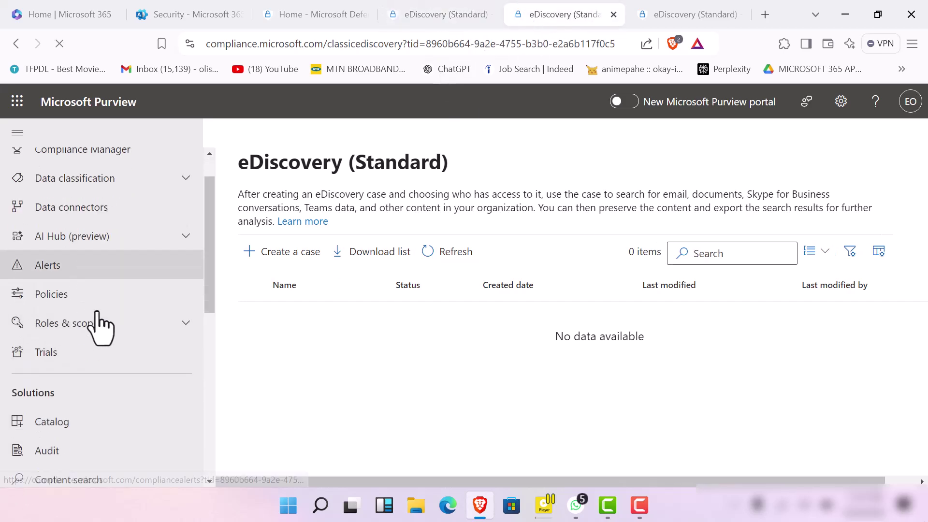
{"action": "scroll", "coordinate": [104, 314], "scroll_direction": "down", "scroll_amount": 2}
{"action": "scroll", "coordinate": [121, 274], "scroll_direction": "up", "scroll_amount": 4}
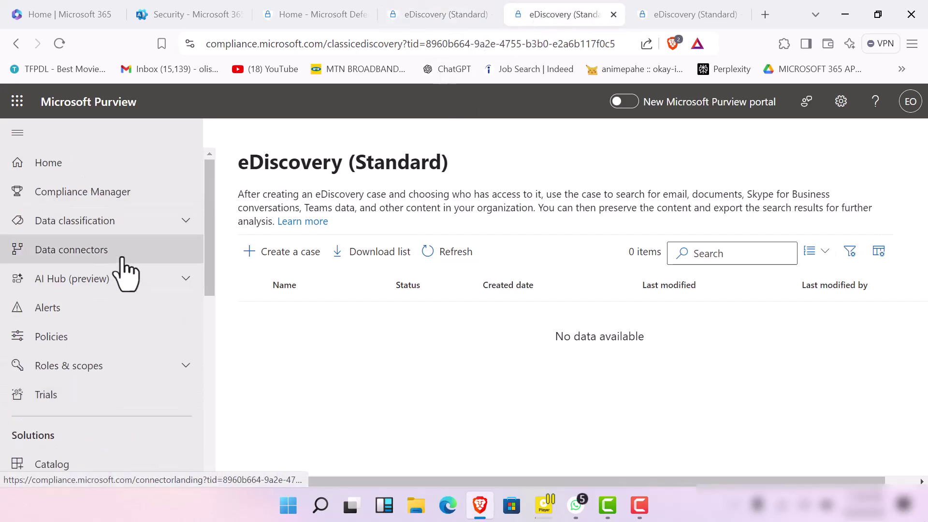
{"action": "left_click", "coordinate": [131, 200]}
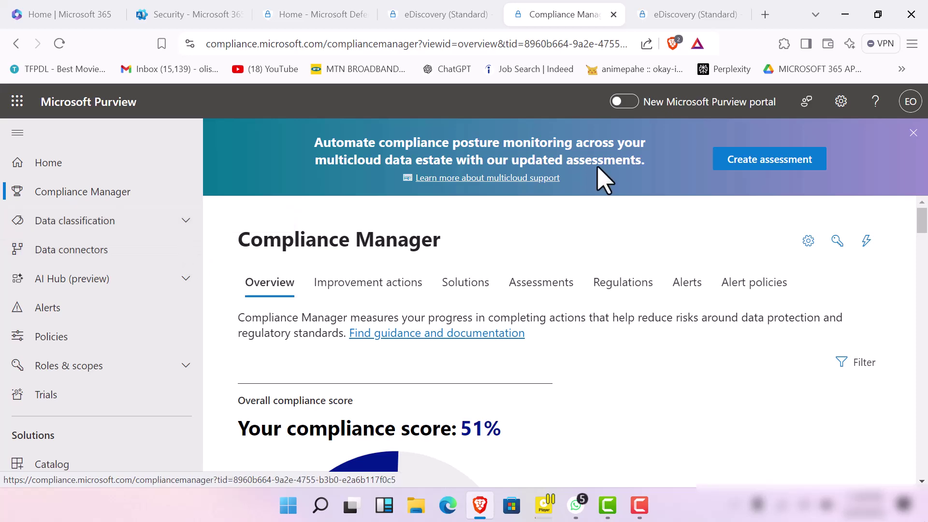
- Examine the overall compliance score on the Compliance Manager overview
{"action": "scroll", "coordinate": [384, 346], "scroll_direction": "down", "scroll_amount": 2}
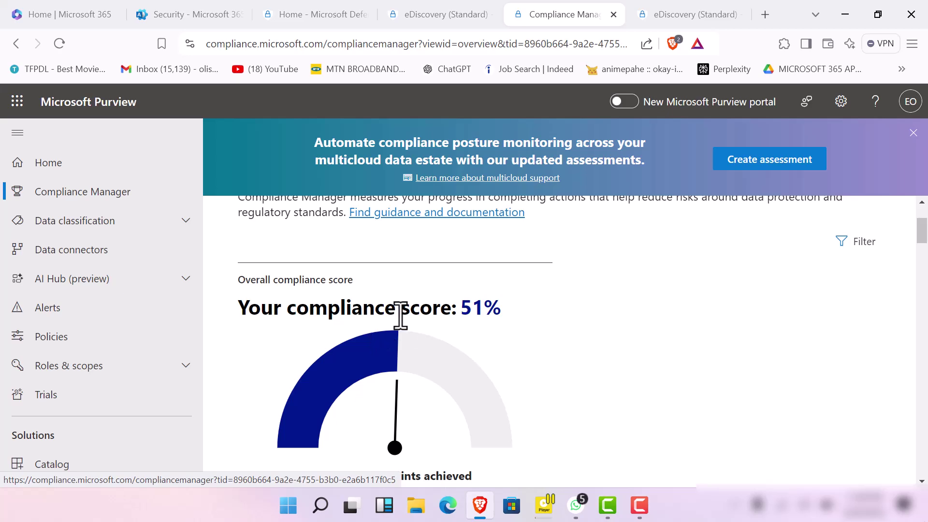
{"action": "scroll", "coordinate": [395, 317], "scroll_direction": "up", "scroll_amount": 2}
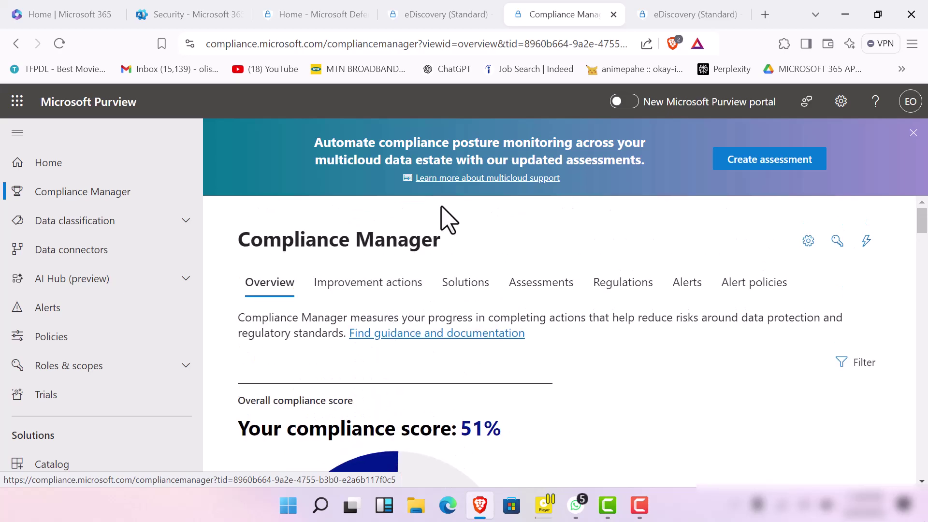
{"action": "left_click", "coordinate": [640, 505]}
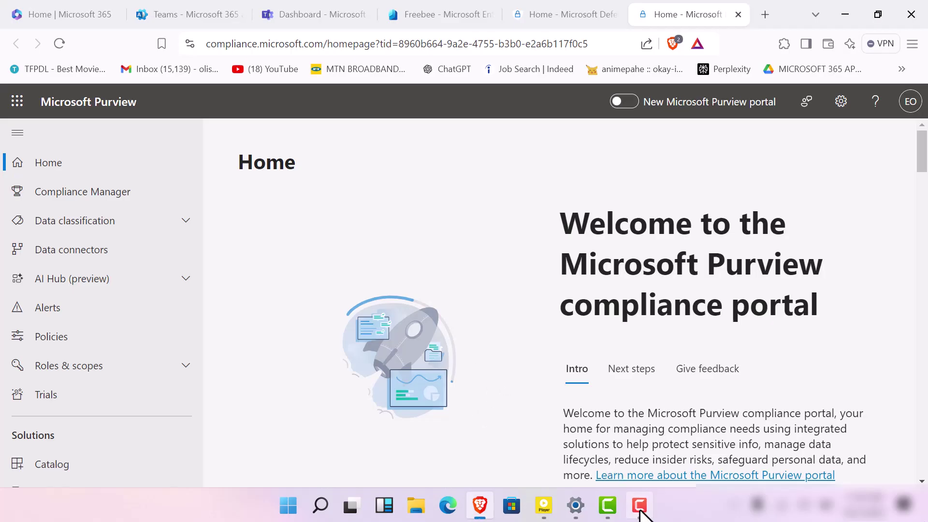
- Switch to the Microsoft 365 admin center and review the full list of admin centers
{"action": "left_click", "coordinate": [640, 508]}
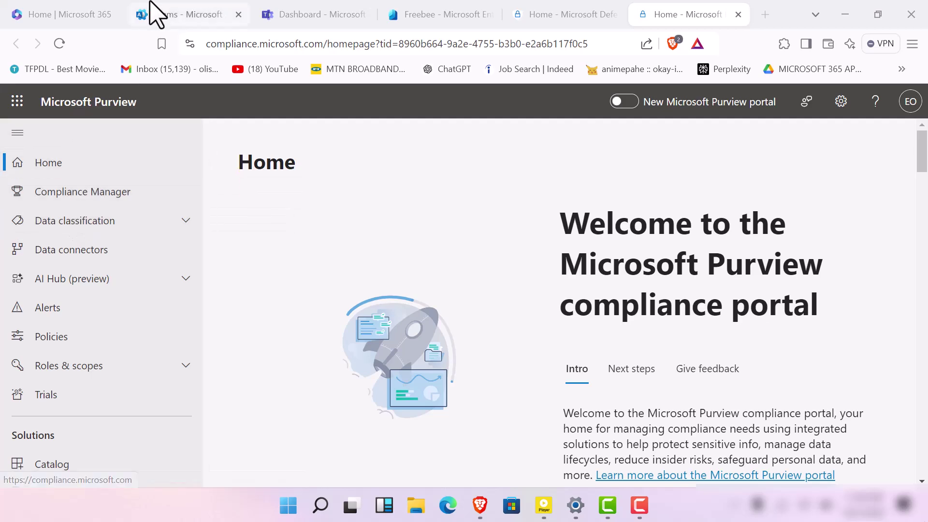
{"action": "left_click", "coordinate": [191, 19]}
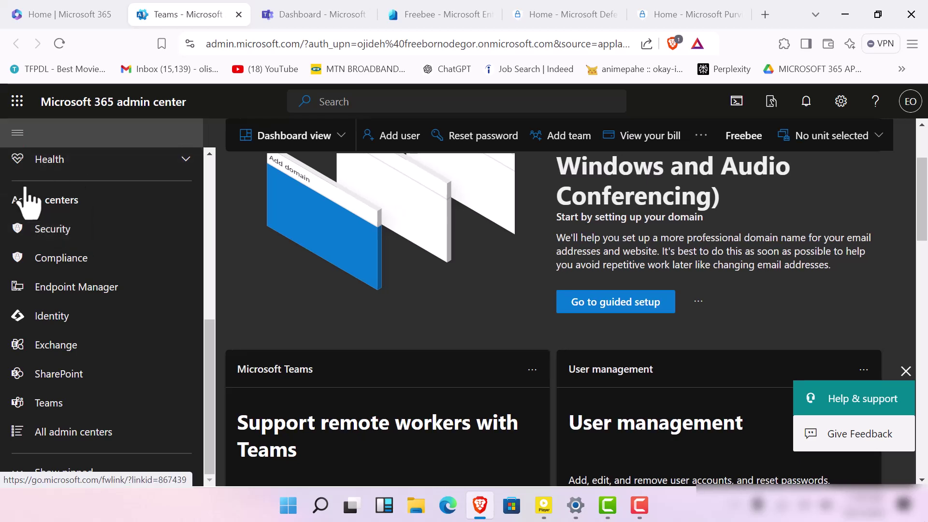
{"action": "left_click", "coordinate": [648, 511]}
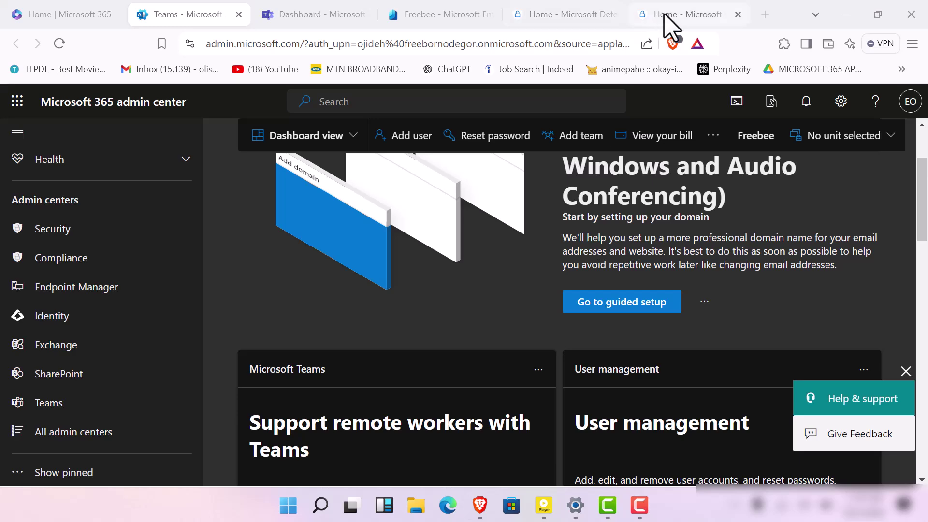
- Switch to the Microsoft Defender portal and expand the Exposure management and Investigation & response sections
{"action": "left_click", "coordinate": [665, 14]}
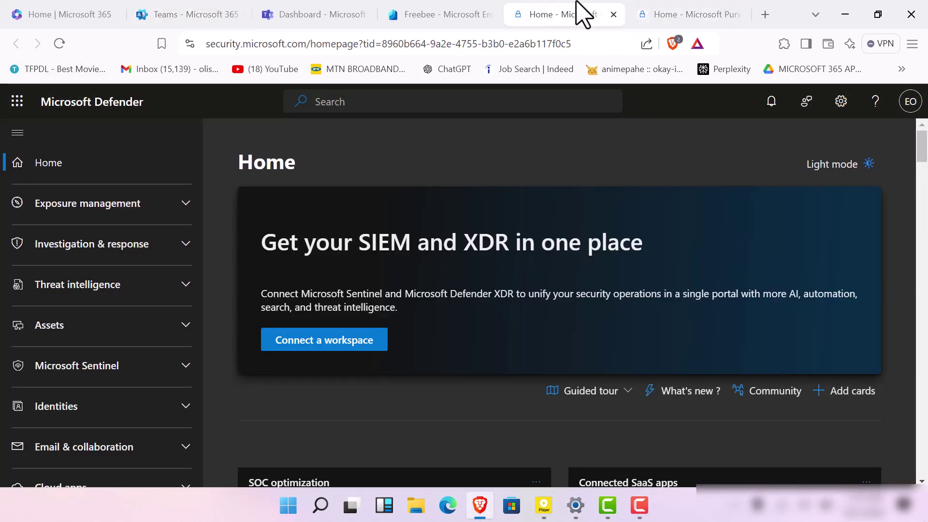
{"action": "left_click", "coordinate": [588, 14]}
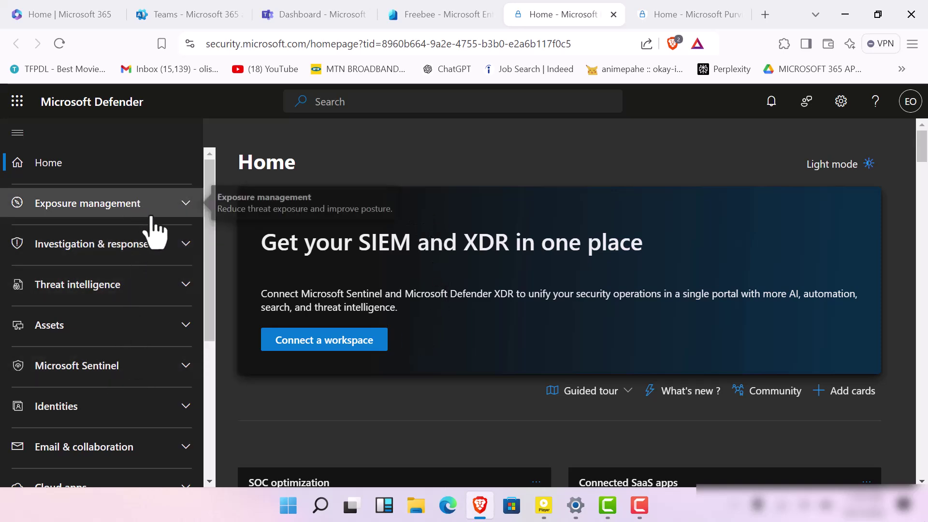
{"action": "left_click", "coordinate": [185, 208]}
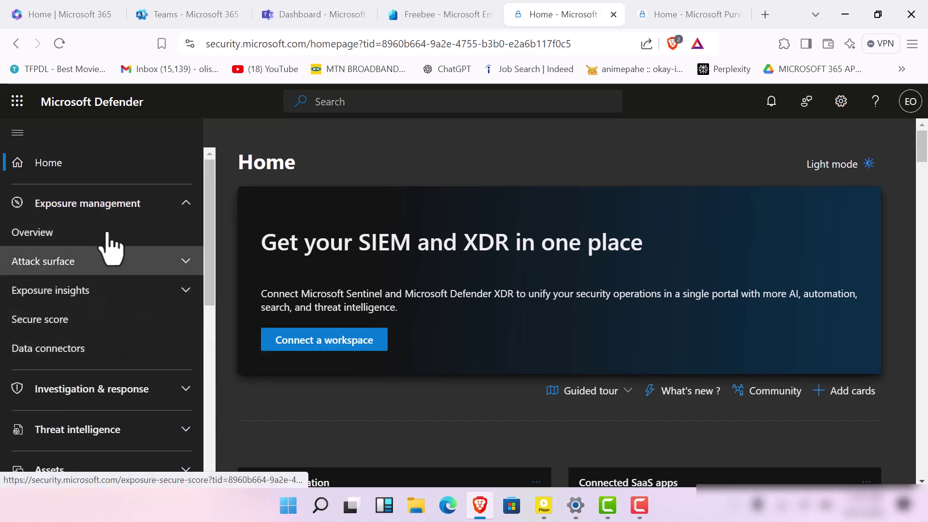
{"action": "left_click", "coordinate": [176, 391]}
- Expand the Threat intelligence and Email & collaboration sections in Defender and review their entries
{"action": "scroll", "coordinate": [177, 391], "scroll_direction": "down", "scroll_amount": 5}
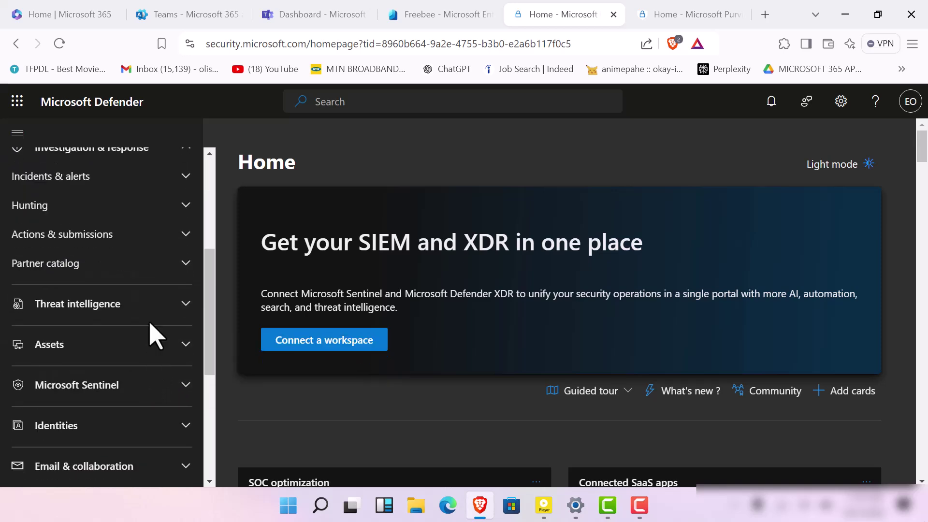
{"action": "left_click", "coordinate": [182, 304]}
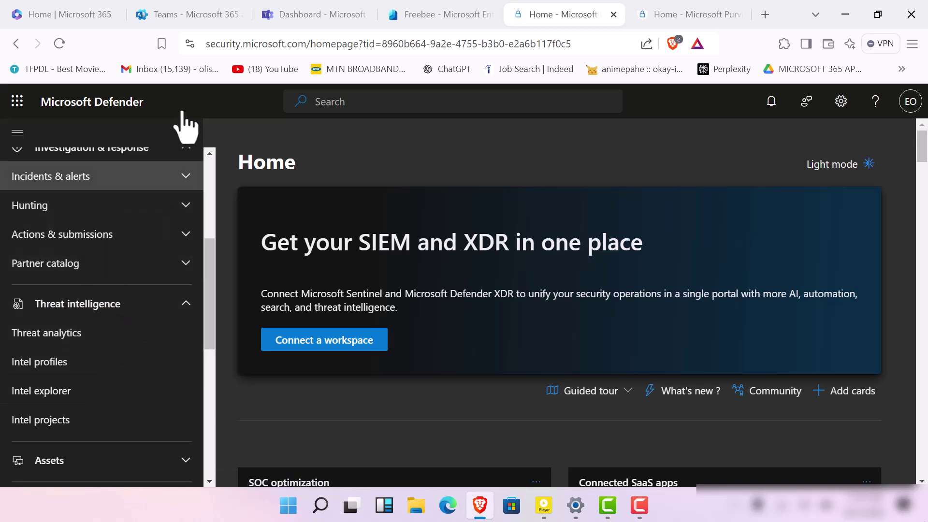
{"action": "scroll", "coordinate": [145, 329], "scroll_direction": "down", "scroll_amount": 3}
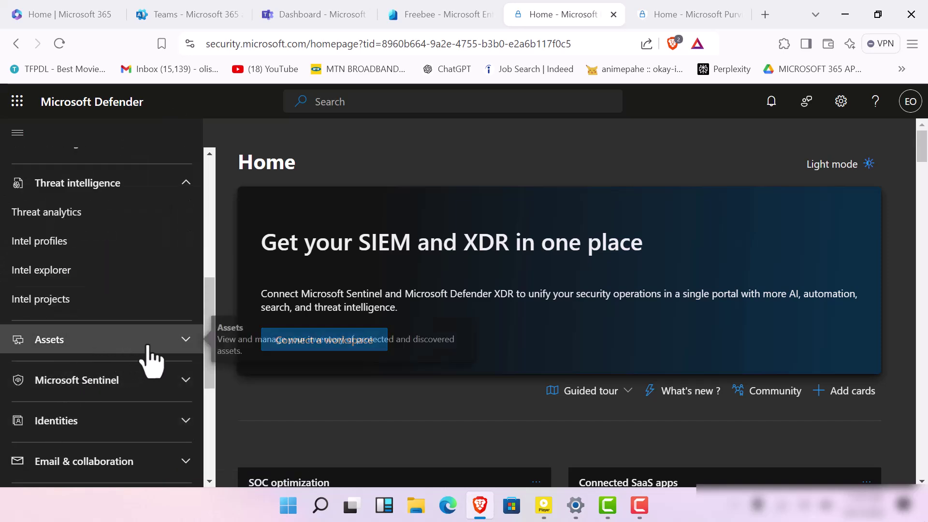
{"action": "left_click", "coordinate": [174, 465]}
{"action": "scroll", "coordinate": [166, 429], "scroll_direction": "down", "scroll_amount": 10}
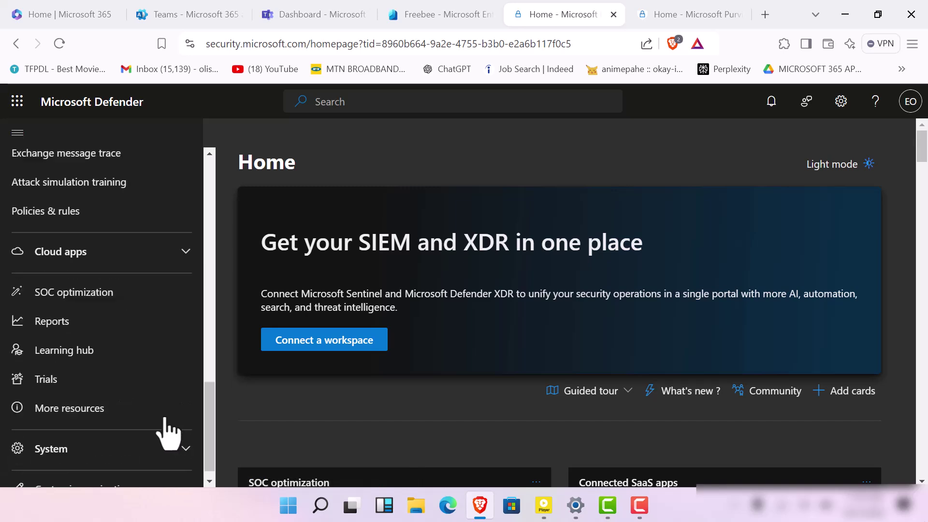
{"action": "scroll", "coordinate": [125, 227], "scroll_direction": "up", "scroll_amount": 5}
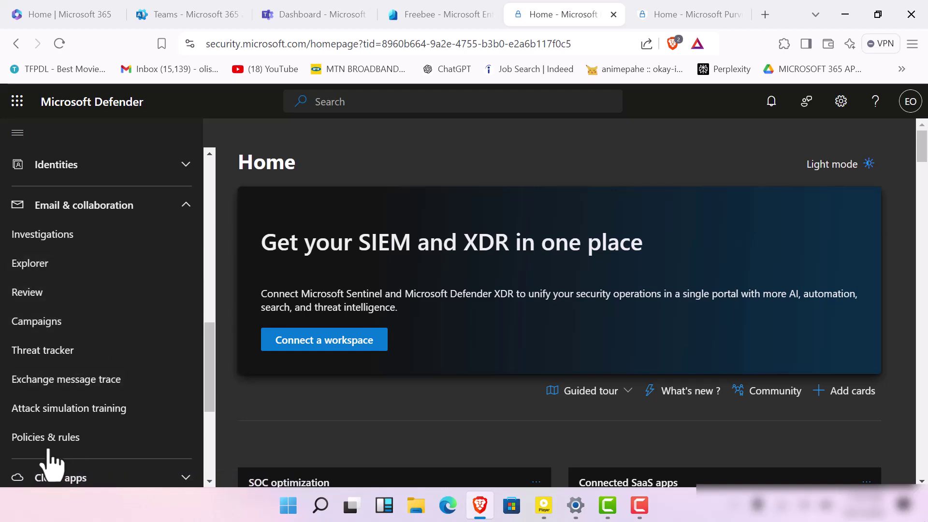
- Switch to the Microsoft Purview portal, open Compliance Manager and review the Solutions entries in the navigation
{"action": "left_click", "coordinate": [703, 9]}
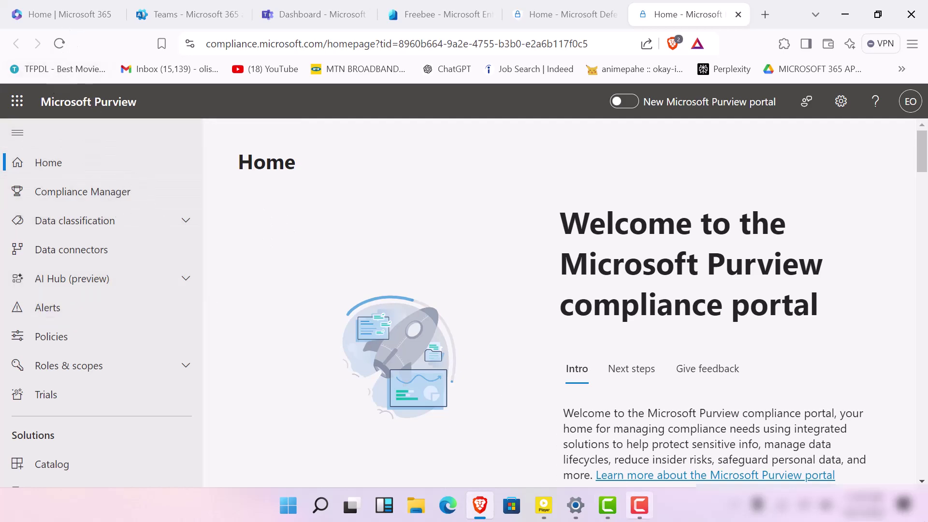
{"action": "left_click", "coordinate": [639, 505]}
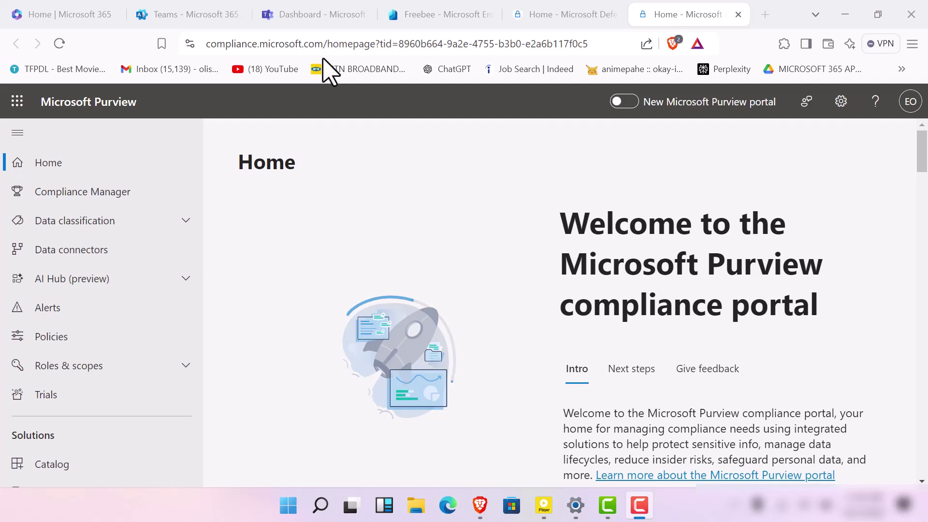
{"action": "left_click", "coordinate": [107, 205]}
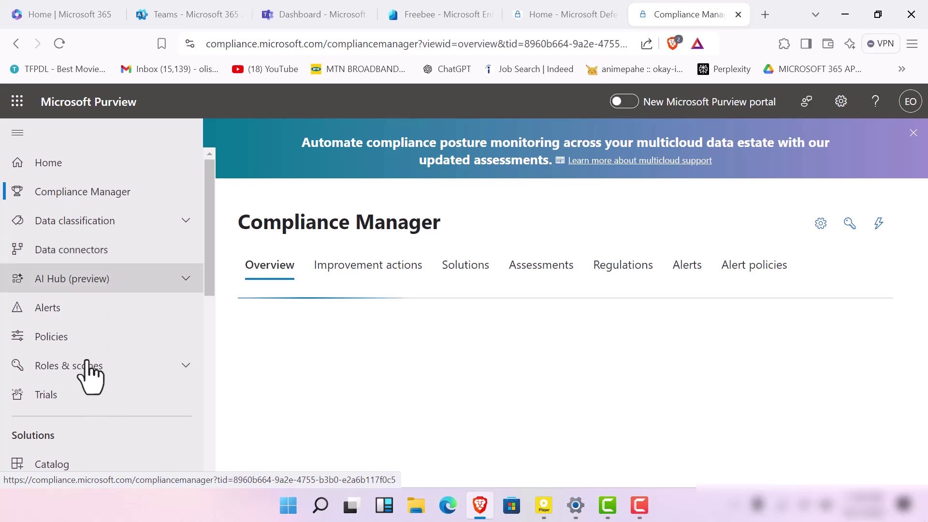
{"action": "scroll", "coordinate": [137, 418], "scroll_direction": "down", "scroll_amount": 3}
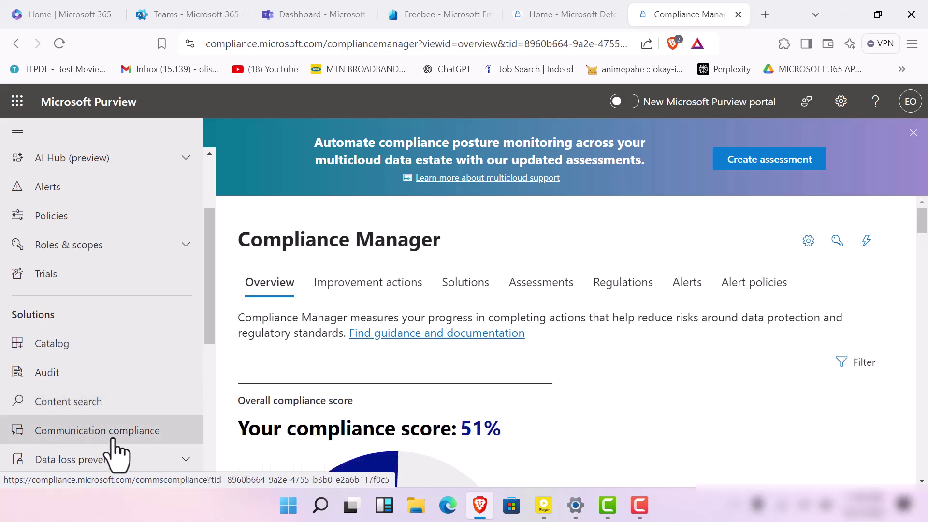
{"action": "scroll", "coordinate": [112, 438], "scroll_direction": "down", "scroll_amount": 3}
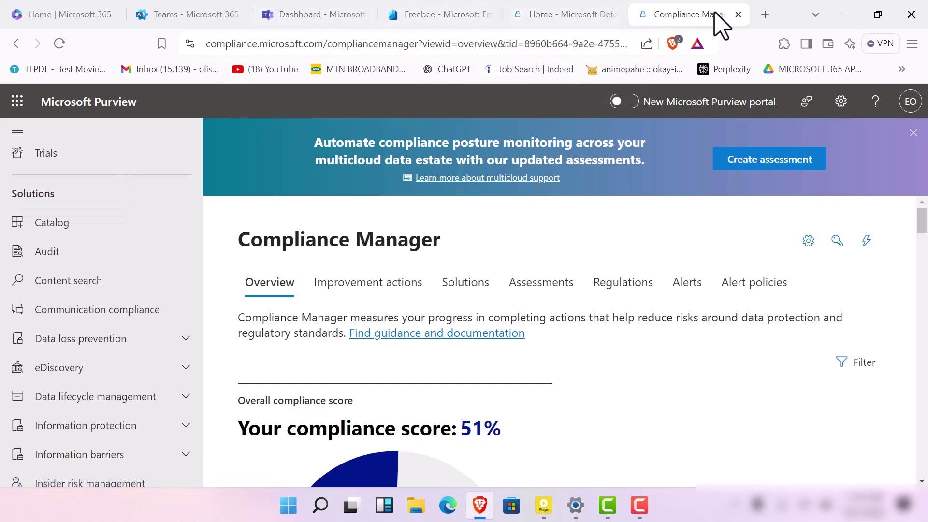
- Duplicate the Compliance Manager browser tab and return to the original one
{"action": "right_click", "coordinate": [720, 22]}
{"action": "left_click", "coordinate": [793, 140]}
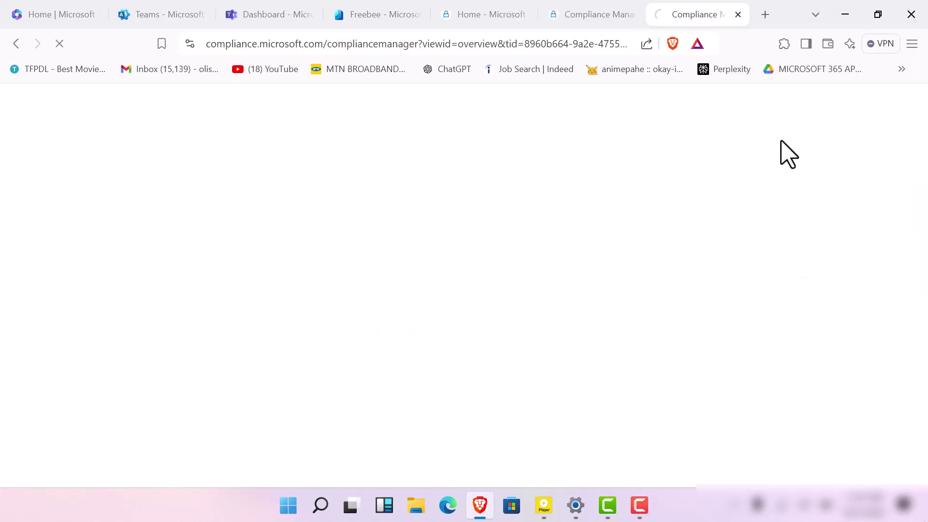
{"action": "left_click", "coordinate": [578, 20]}
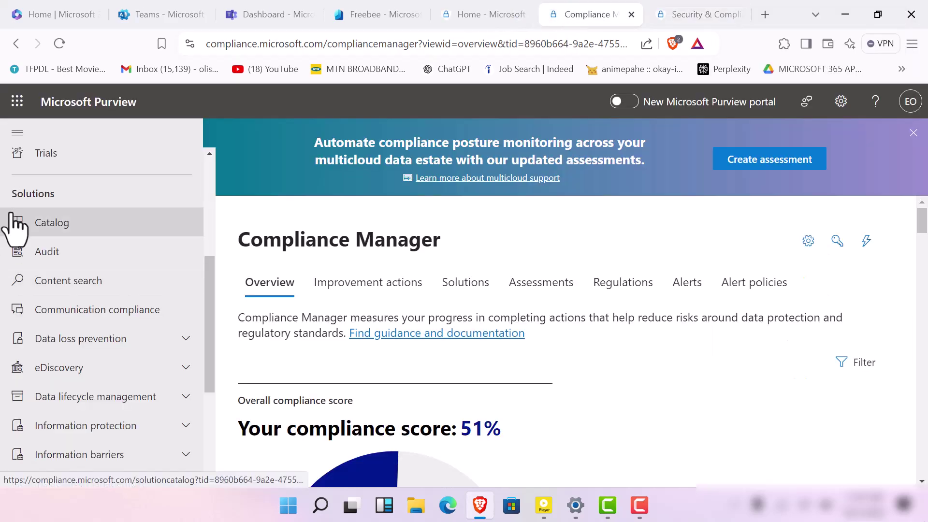
{"action": "scroll", "coordinate": [20, 232], "scroll_direction": "up", "scroll_amount": 5}
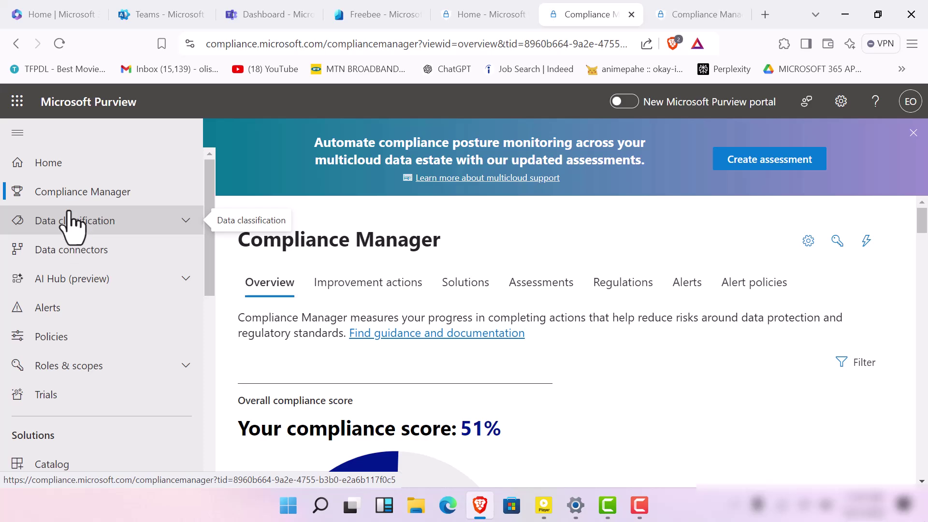
{"action": "left_click", "coordinate": [699, 15]}
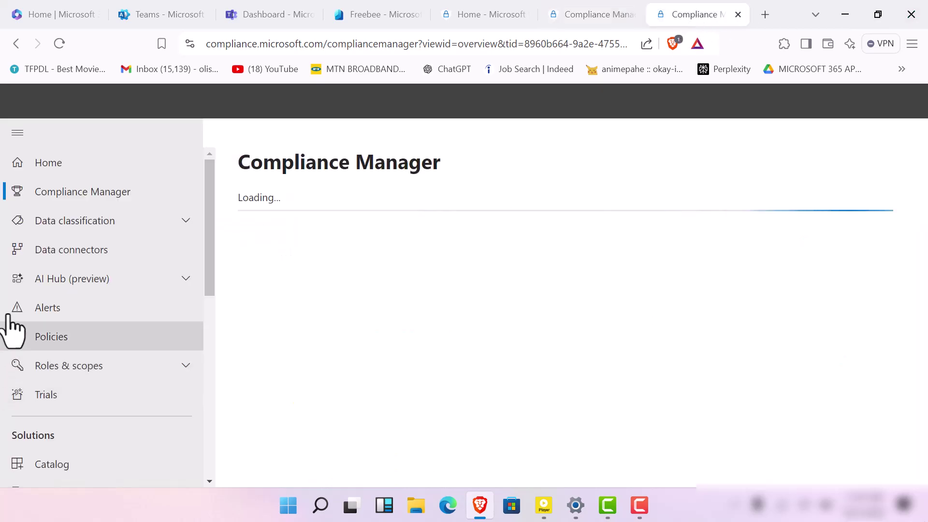
{"action": "left_click", "coordinate": [572, 12]}
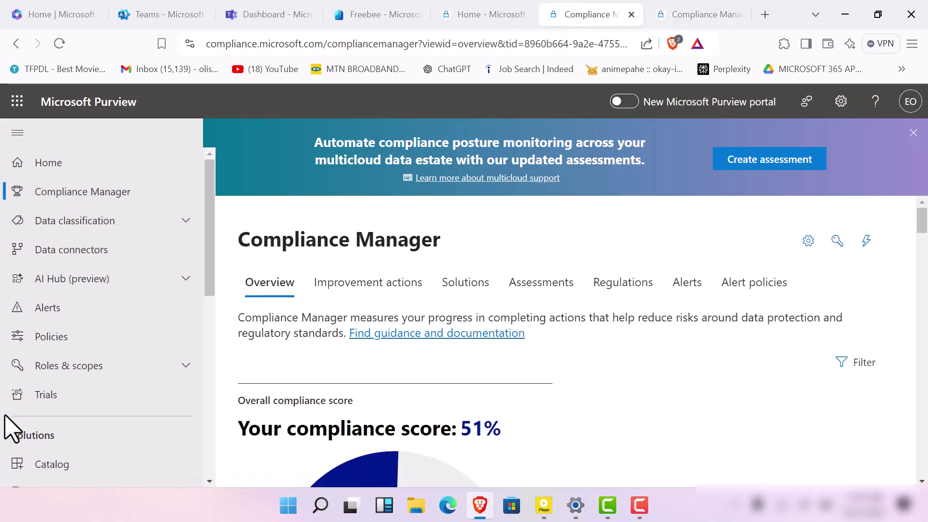
- Expand the Data classification section in the Purview navigation
{"action": "scroll", "coordinate": [166, 393], "scroll_direction": "down", "scroll_amount": 3}
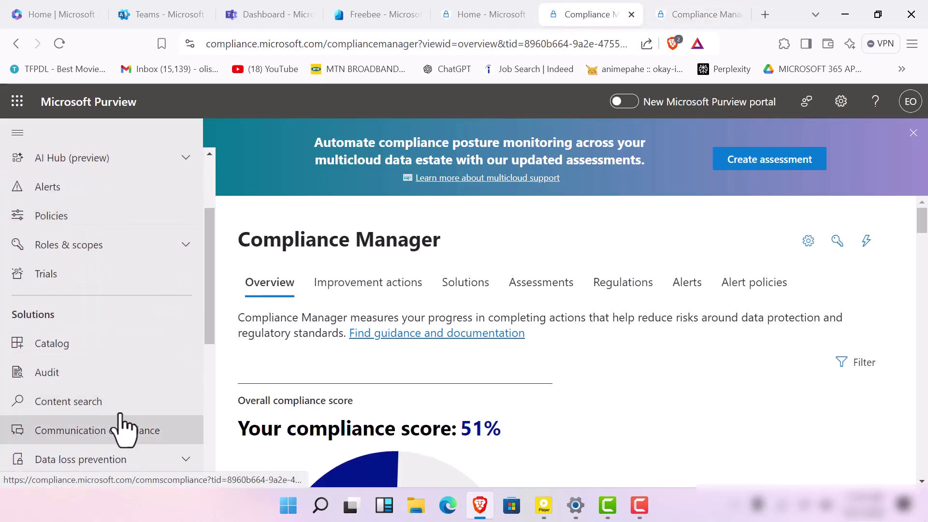
{"action": "scroll", "coordinate": [99, 348], "scroll_direction": "up", "scroll_amount": 3}
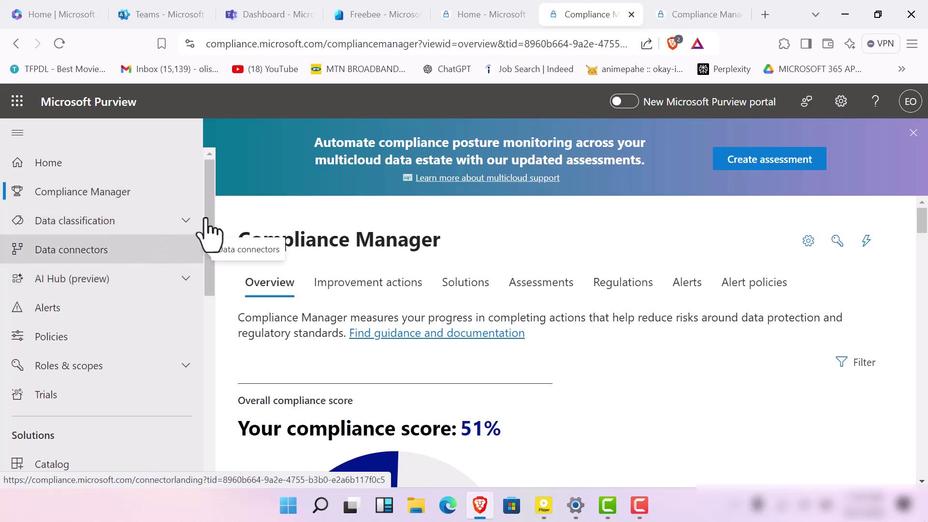
{"action": "left_click", "coordinate": [186, 222]}
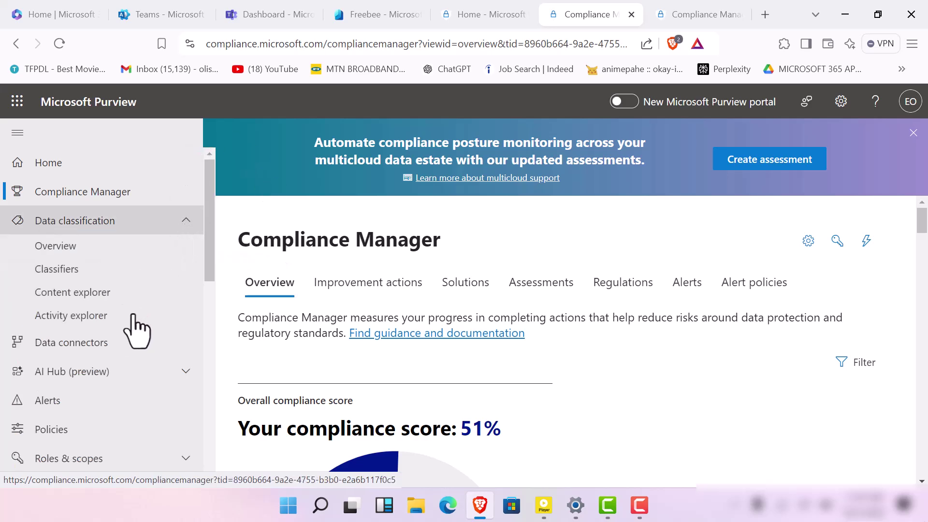
- Open the Labels page under Information protection in Purview
{"action": "scroll", "coordinate": [137, 334], "scroll_direction": "down", "scroll_amount": 5}
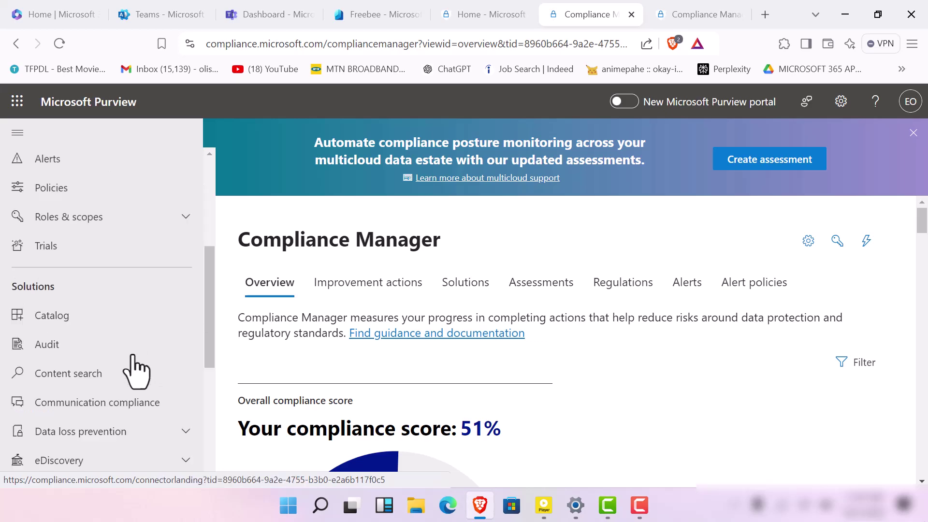
{"action": "scroll", "coordinate": [136, 372], "scroll_direction": "down", "scroll_amount": 5}
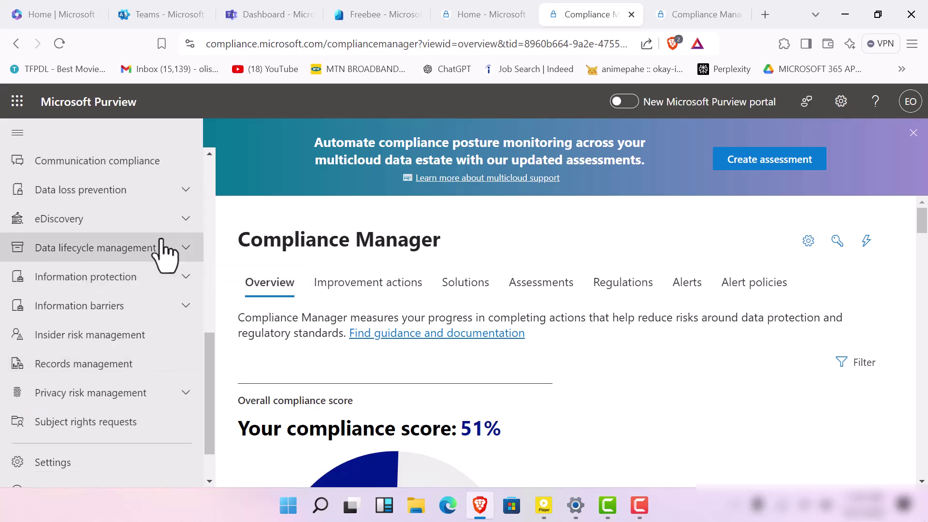
{"action": "scroll", "coordinate": [164, 256], "scroll_direction": "up", "scroll_amount": 3}
{"action": "scroll", "coordinate": [165, 285], "scroll_direction": "down", "scroll_amount": 3}
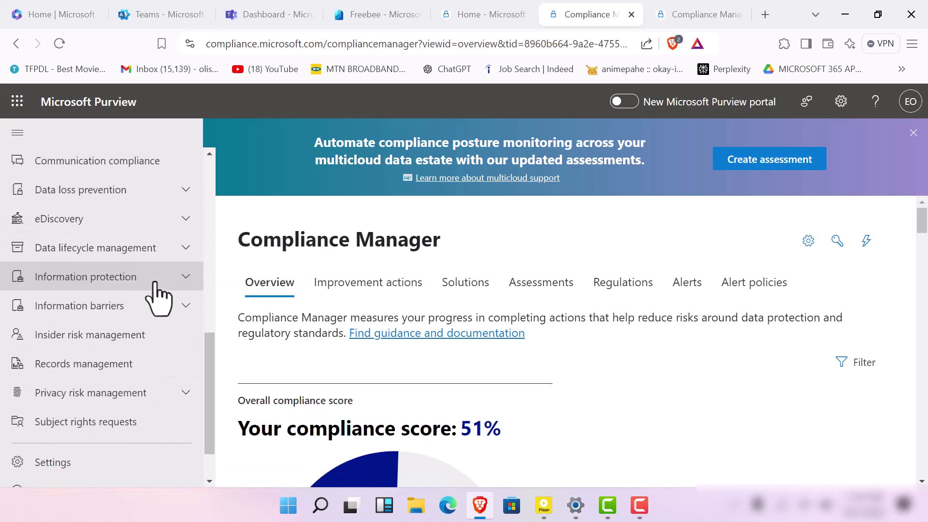
{"action": "left_click", "coordinate": [184, 276]}
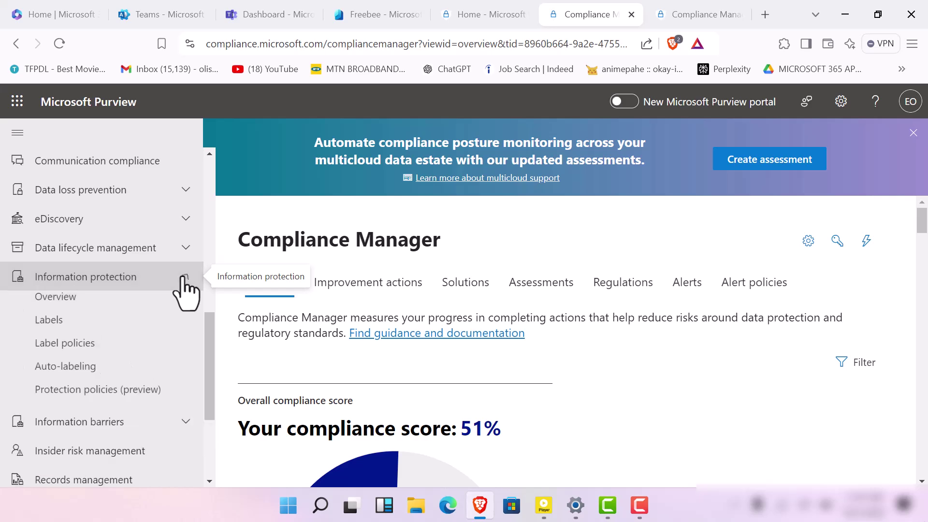
{"action": "left_click", "coordinate": [81, 329]}
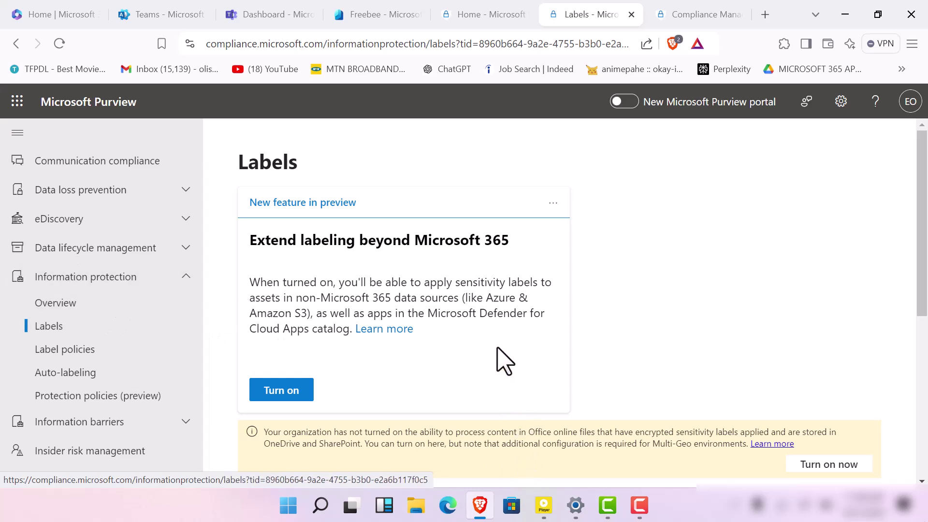
- Examine the notices and the list of existing sensitivity labels on the Labels page
{"action": "scroll", "coordinate": [451, 324], "scroll_direction": "down", "scroll_amount": 5}
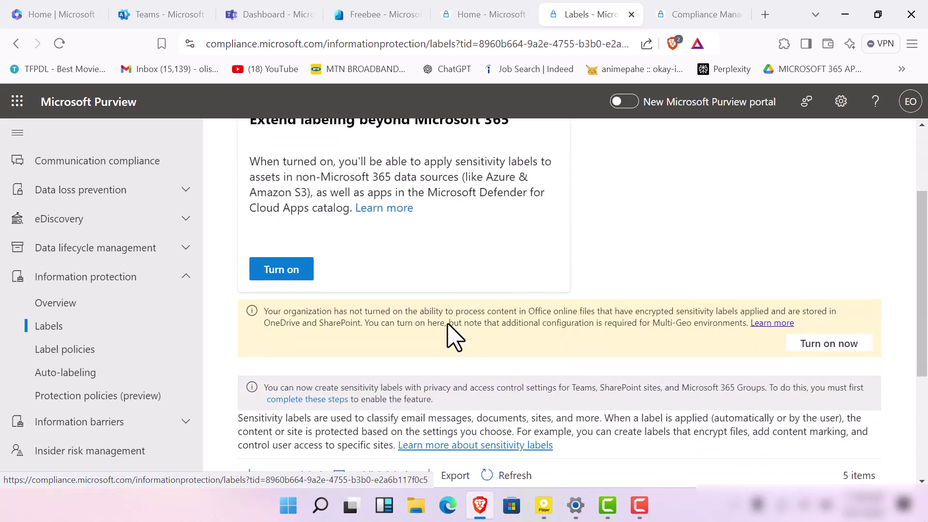
{"action": "scroll", "coordinate": [443, 351], "scroll_direction": "up", "scroll_amount": 4}
{"action": "scroll", "coordinate": [444, 362], "scroll_direction": "down", "scroll_amount": 5}
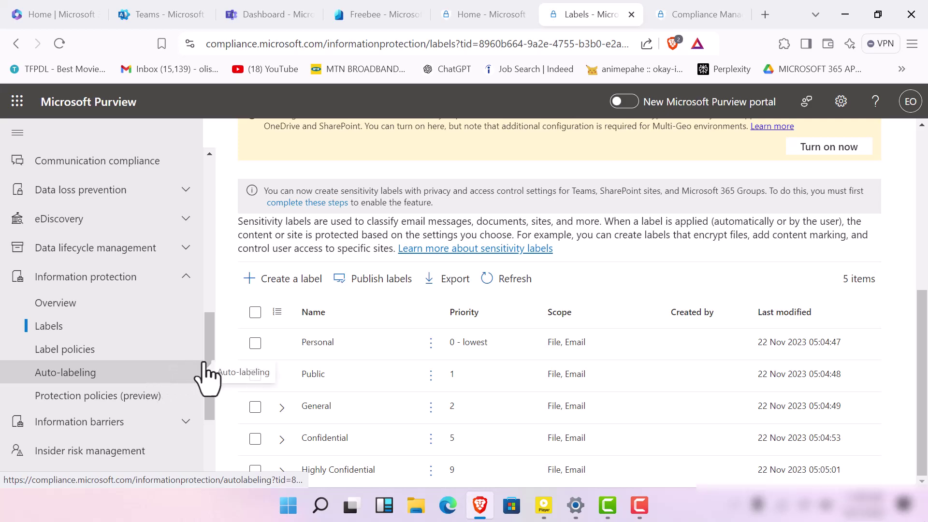
{"action": "scroll", "coordinate": [489, 304], "scroll_direction": "up", "scroll_amount": 5}
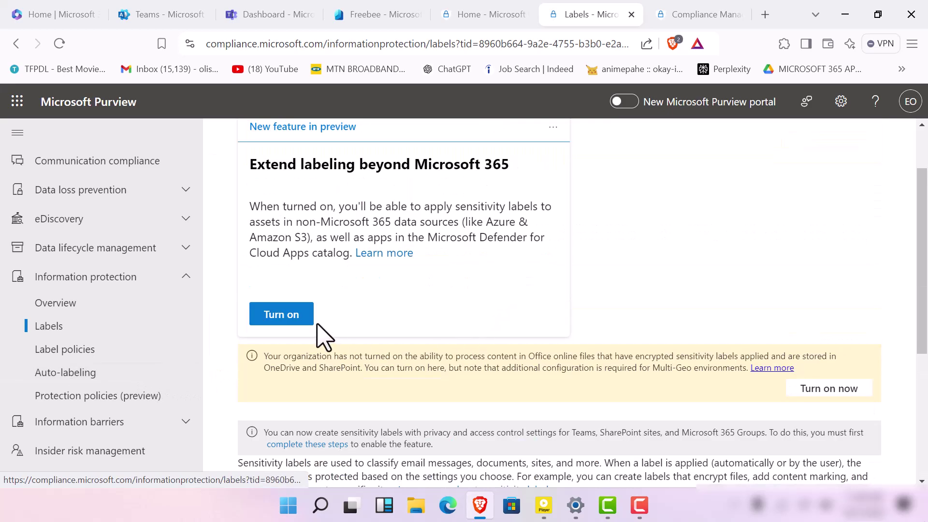
{"action": "scroll", "coordinate": [87, 332], "scroll_direction": "down", "scroll_amount": 3}
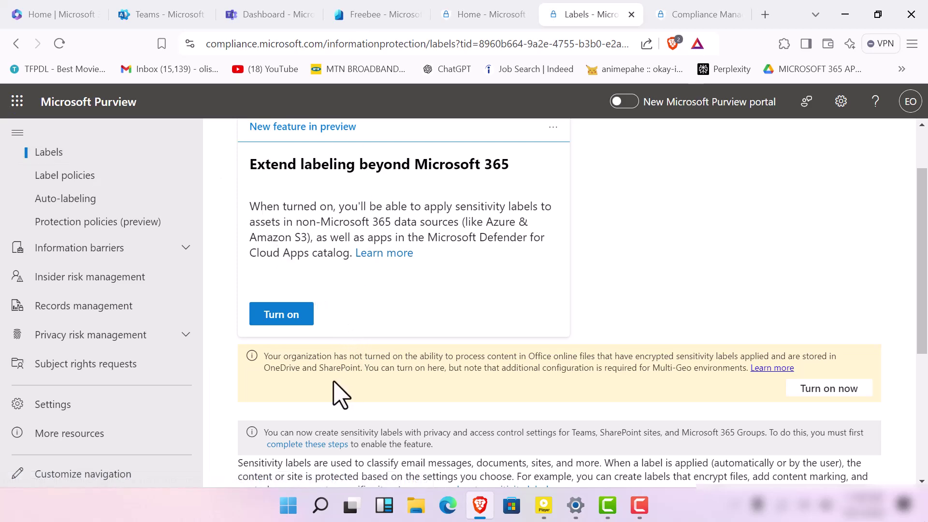
{"action": "scroll", "coordinate": [324, 389], "scroll_direction": "down", "scroll_amount": 2}
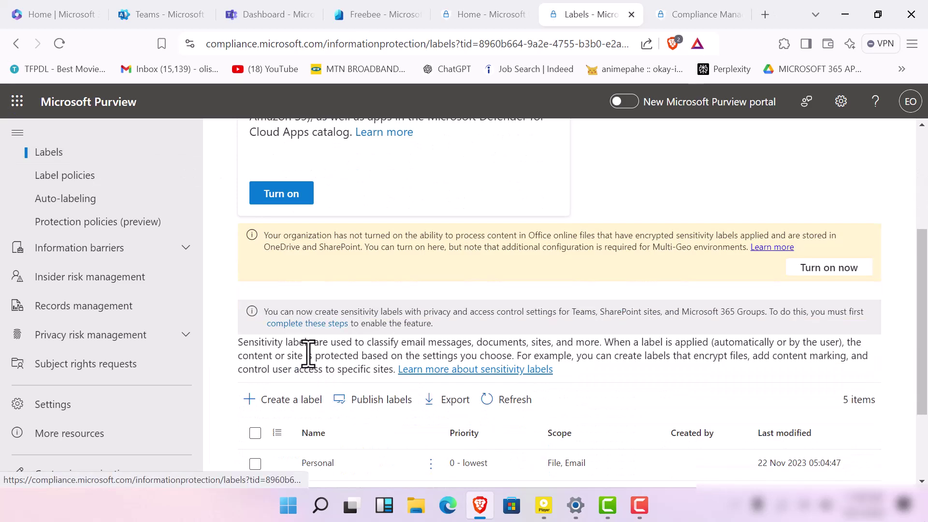
{"action": "scroll", "coordinate": [357, 367], "scroll_direction": "down", "scroll_amount": 2}
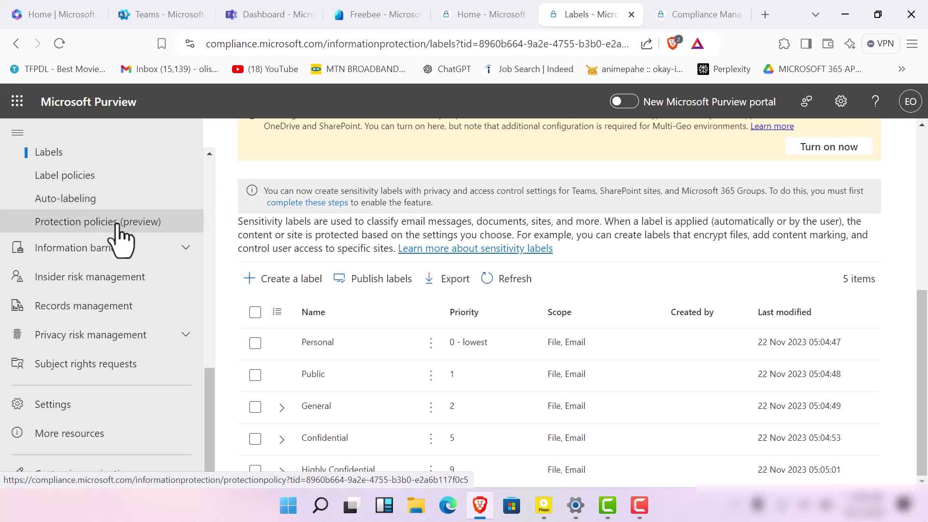
- Start a new sensitivity label and name it "nenelabs data protection policy"
{"action": "left_click", "coordinate": [291, 288]}
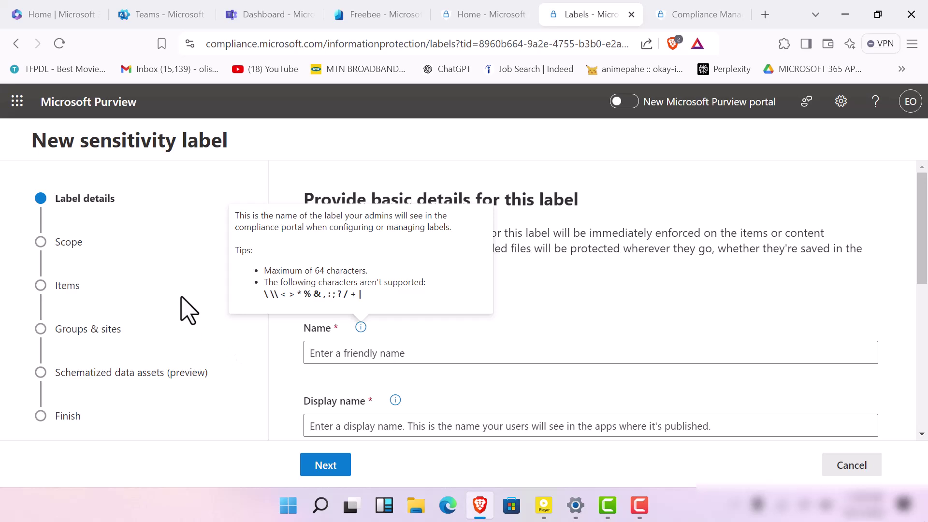
{"action": "left_click", "coordinate": [391, 343]}
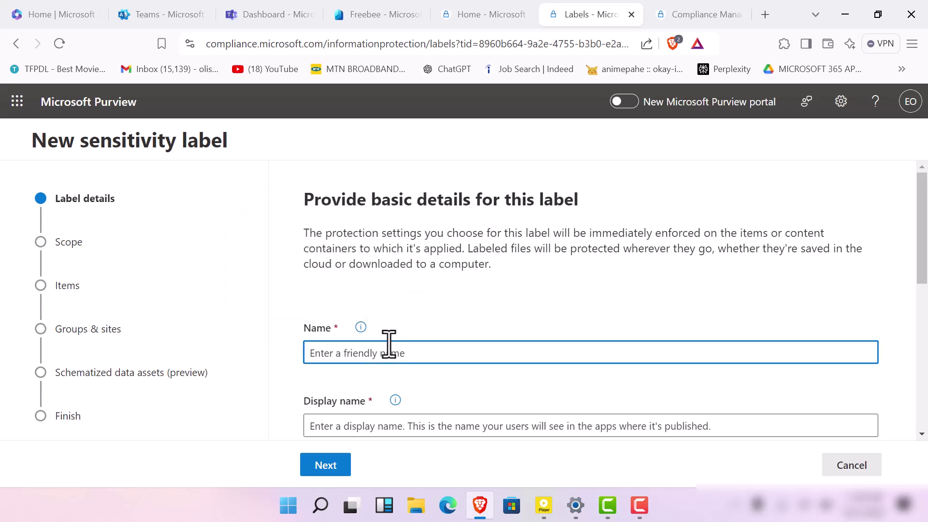
{"action": "type", "text": "nenelabs da"}
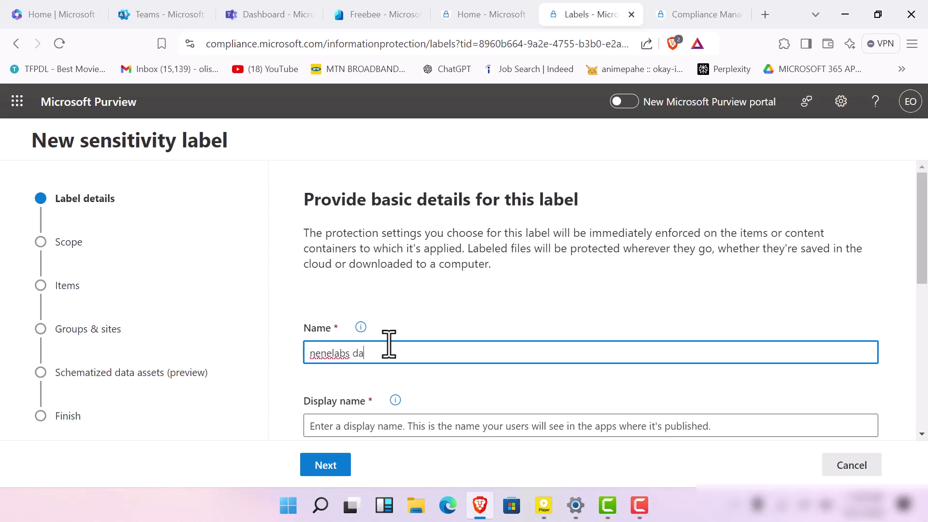
{"action": "type", "text": "ta protection policy"}
- Set the label's display name to "nenelabs protection policy"
{"action": "scroll", "coordinate": [315, 353], "scroll_direction": "down", "scroll_amount": 1}
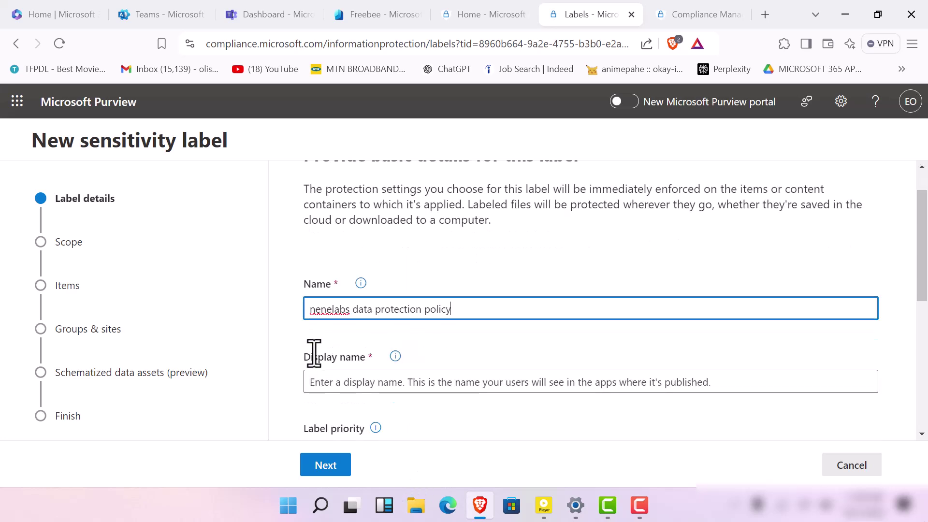
{"action": "scroll", "coordinate": [314, 353], "scroll_direction": "down", "scroll_amount": 2}
{"action": "left_click", "coordinate": [347, 305]}
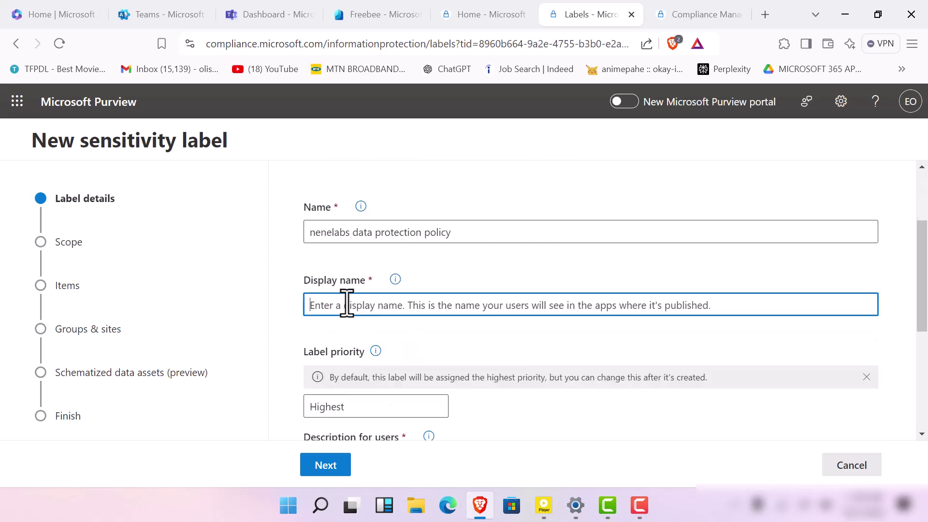
{"action": "type", "text": "nene"}
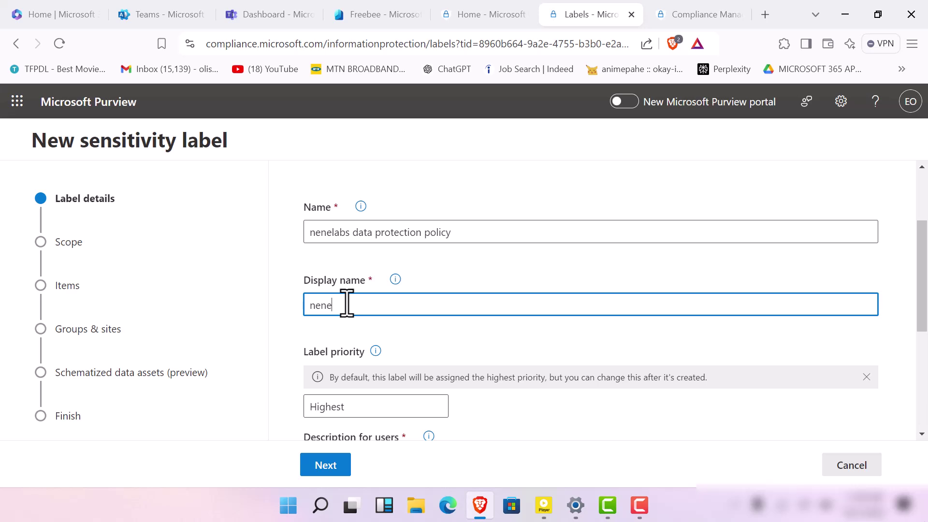
{"action": "type", "text": "labs protection policy"}
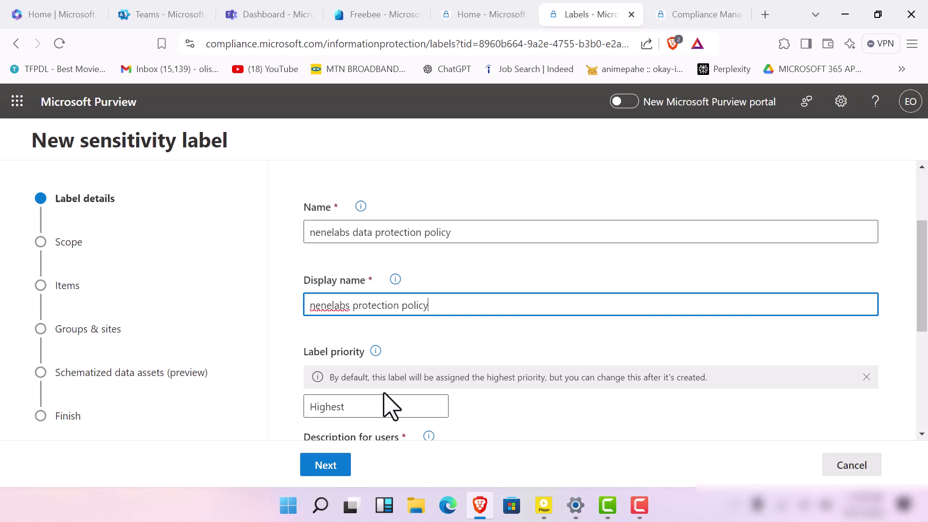
- Set the description for users to "this is an information sensitivity label for nenelabs tenant, this is to protect and ensure compliance with our data regulatory assesments"
{"action": "scroll", "coordinate": [296, 270], "scroll_direction": "down", "scroll_amount": 2}
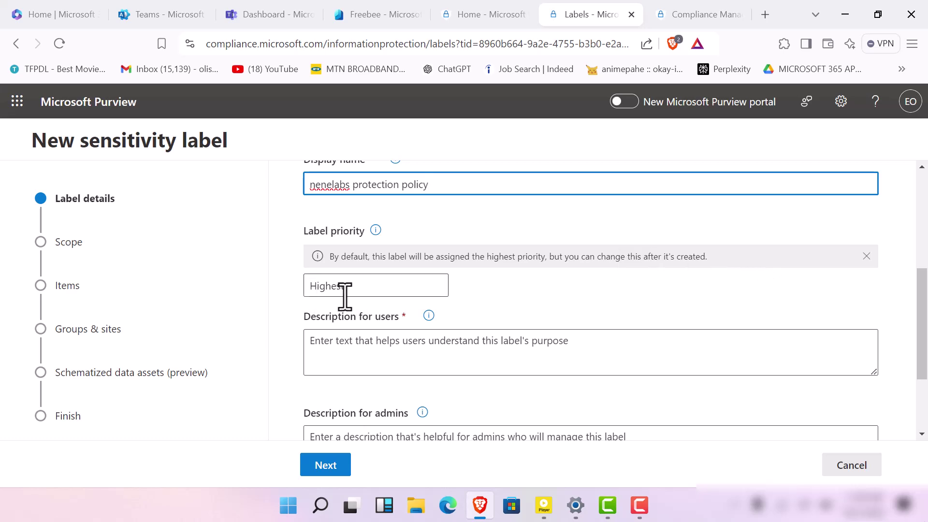
{"action": "left_click", "coordinate": [366, 341]}
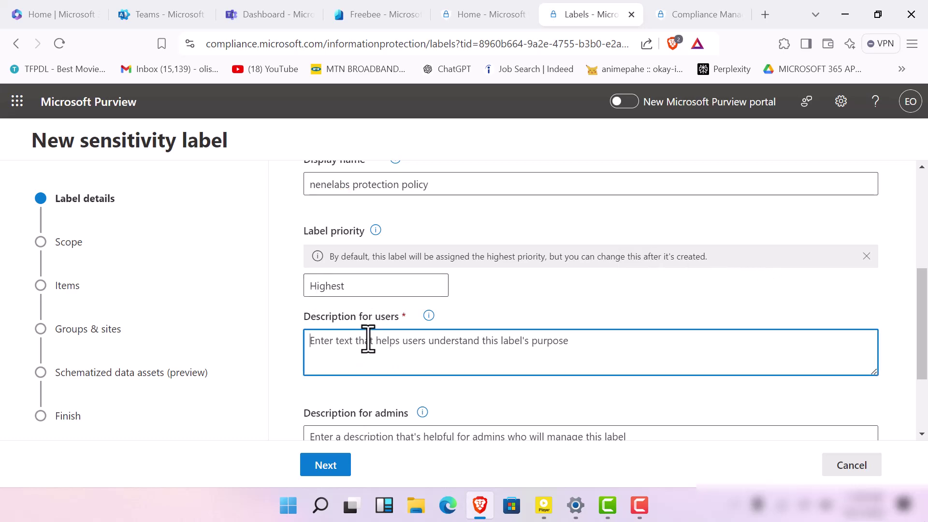
{"action": "type", "text": "this is"}
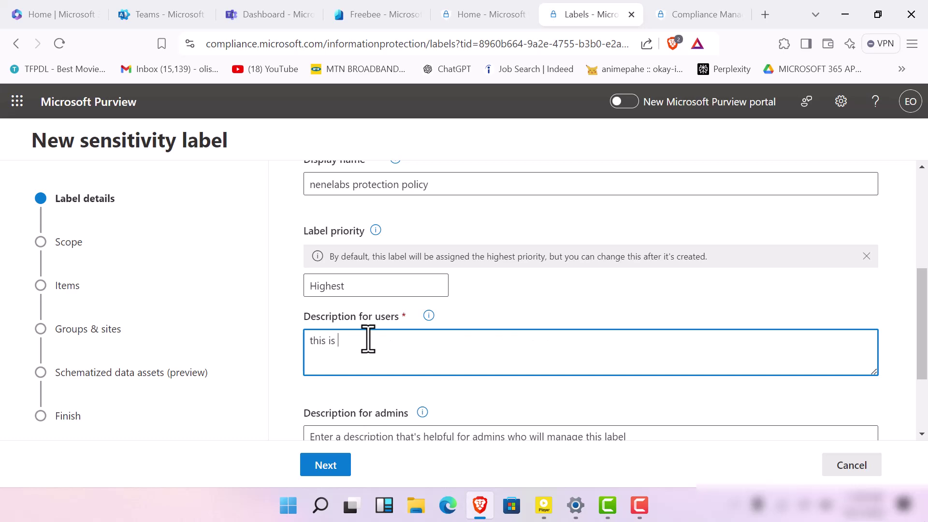
{"action": "type", "text": " an informar"}
{"action": "type", "text": "t"}
{"action": "type", "text": "ion sens"}
{"action": "type", "text": "i"}
{"action": "type", "text": "tiv"}
{"action": "type", "text": "ity "}
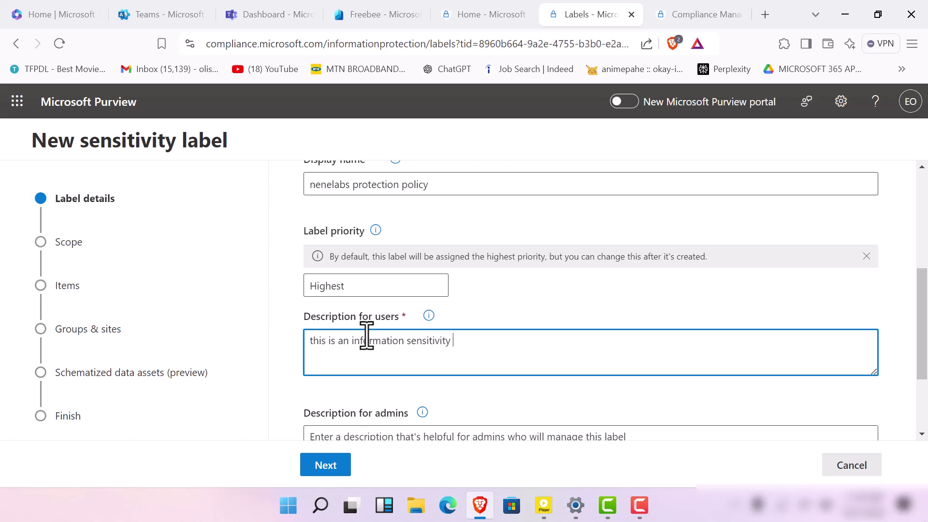
{"action": "type", "text": "label for nenelabs tenant"}
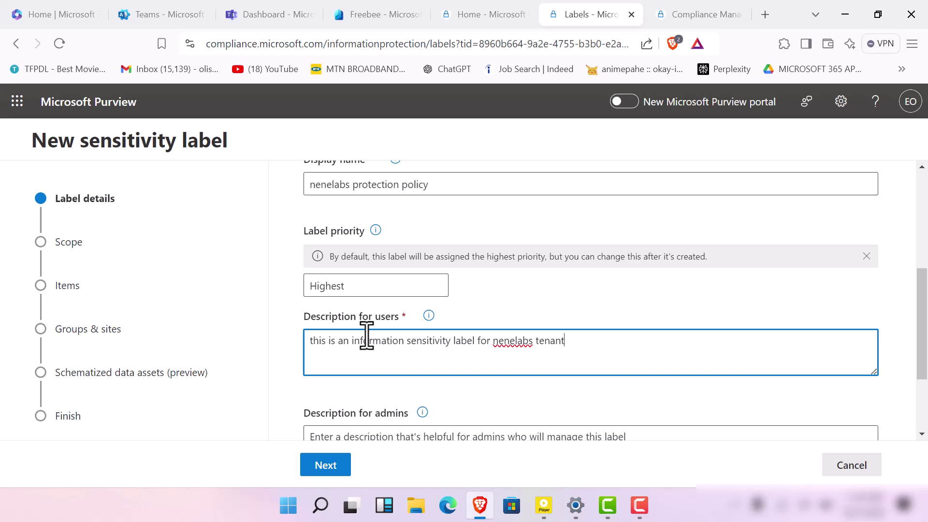
{"action": "type", "text": ", this is to protect and "}
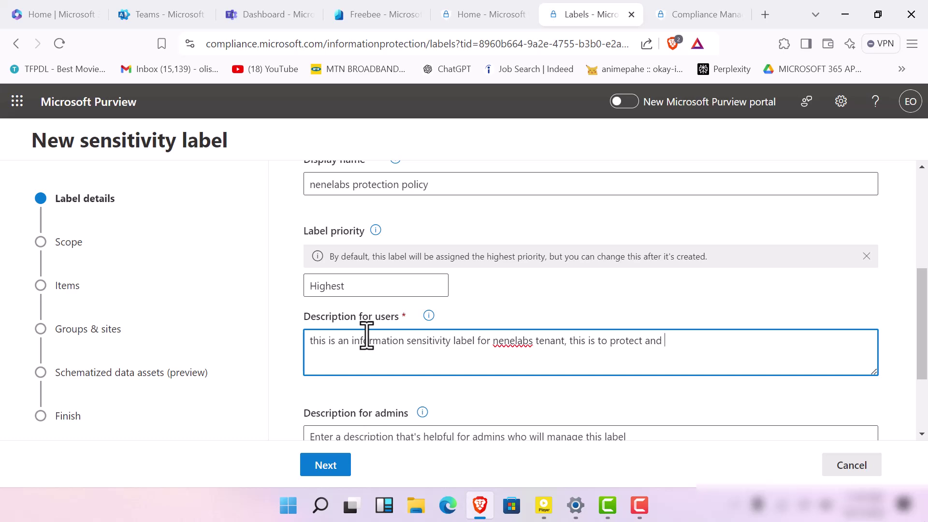
{"action": "type", "text": "ensure compliance"}
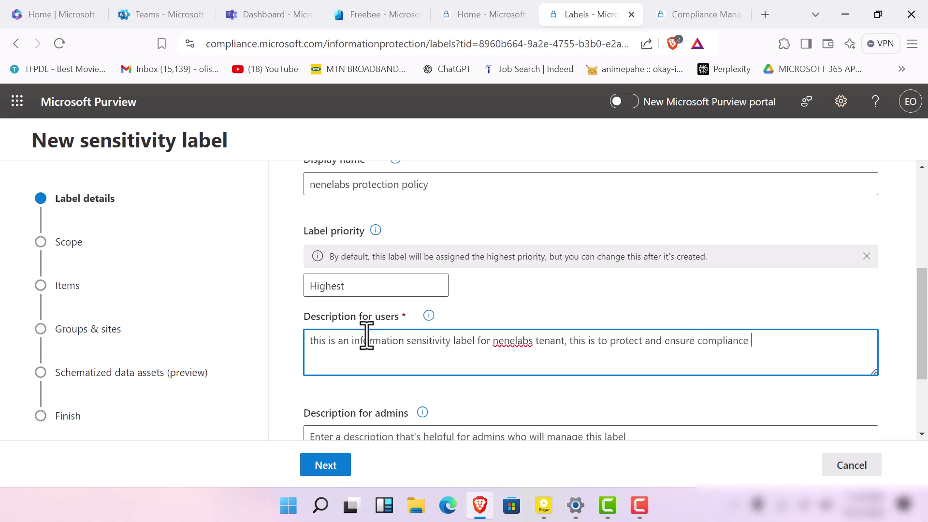
{"action": "type", "text": " with our dat"}
{"action": "key", "text": "BackSpace"}
{"action": "key", "text": "BackSpace"}
{"action": "key", "text": "BackSpace"}
{"action": "key", "text": "BackSpace"}
{"action": "type", "text": "regu"}
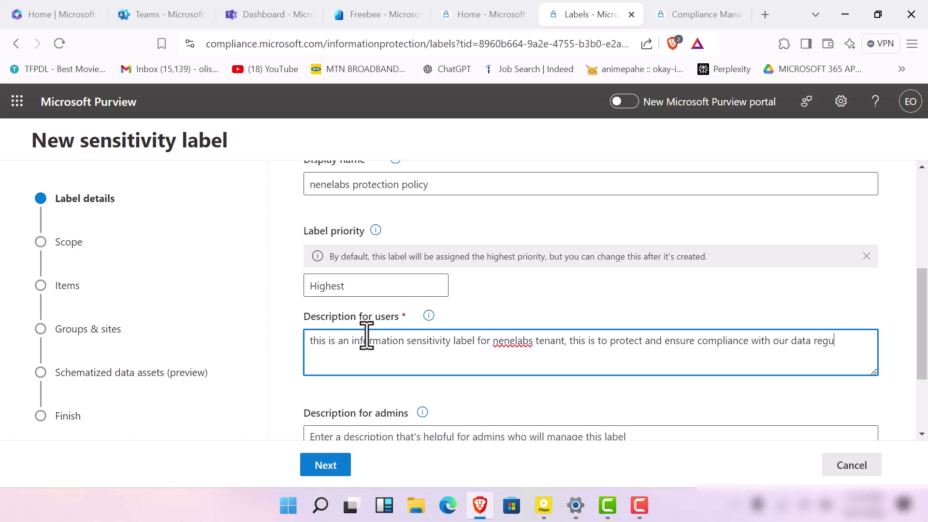
{"action": "type", "text": "latory assesments"}
- Set the admin description to "the first data / information protection policy" and the label color to blue, completing the label details
{"action": "scroll", "coordinate": [798, 334], "scroll_direction": "down", "scroll_amount": 2}
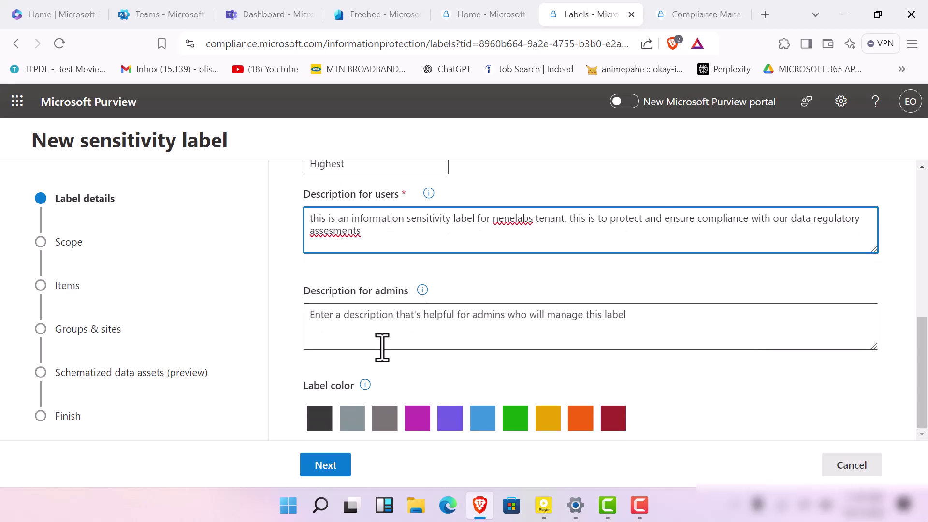
{"action": "left_click", "coordinate": [383, 331]}
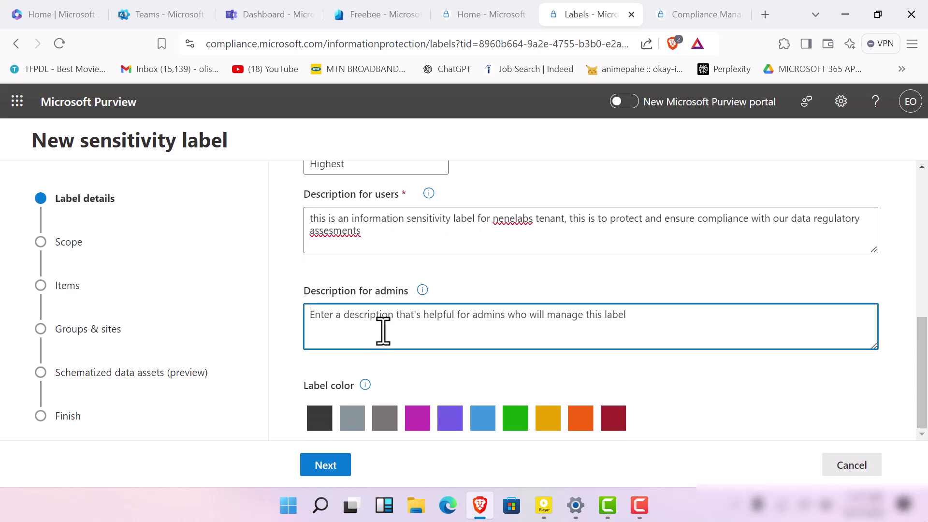
{"action": "type", "text": "my"}
{"action": "key", "text": "BackSpace"}
{"action": "type", "text": "the for"}
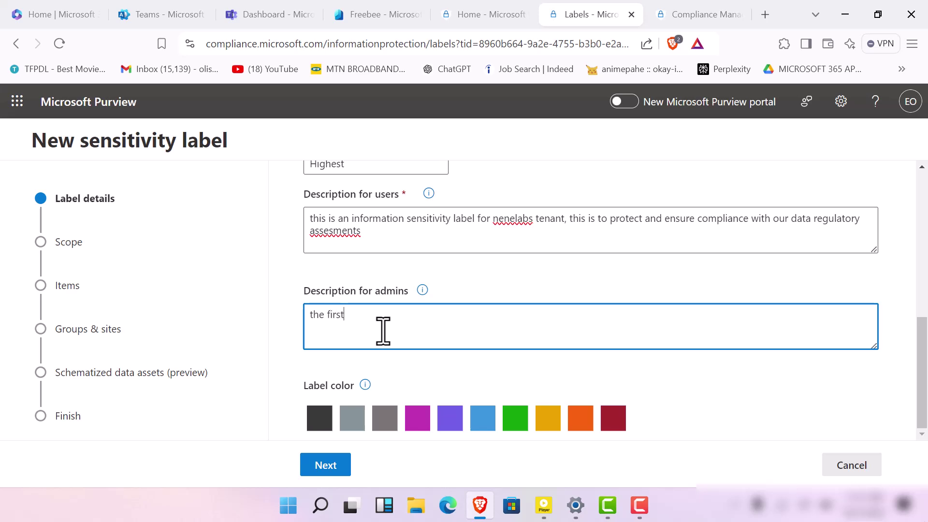
{"action": "type", "text": "st data / information p"}
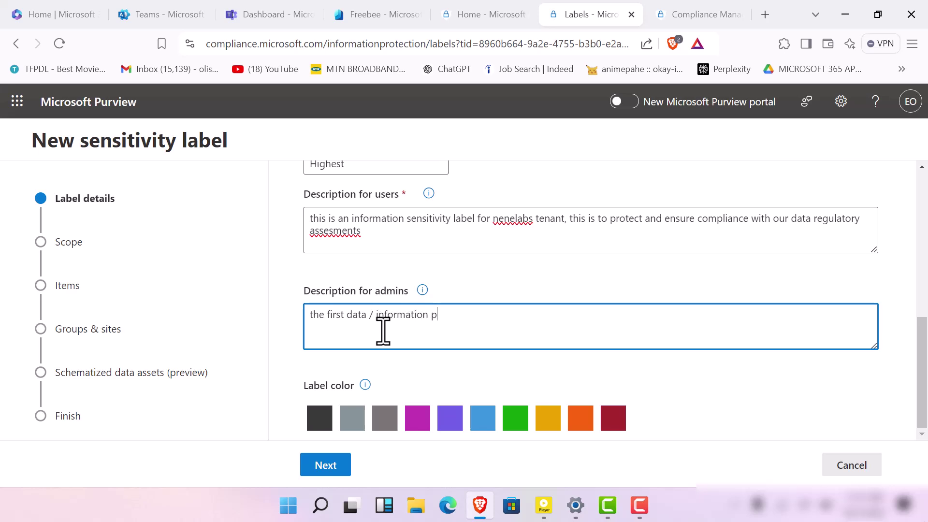
{"action": "type", "text": "rotection policy"}
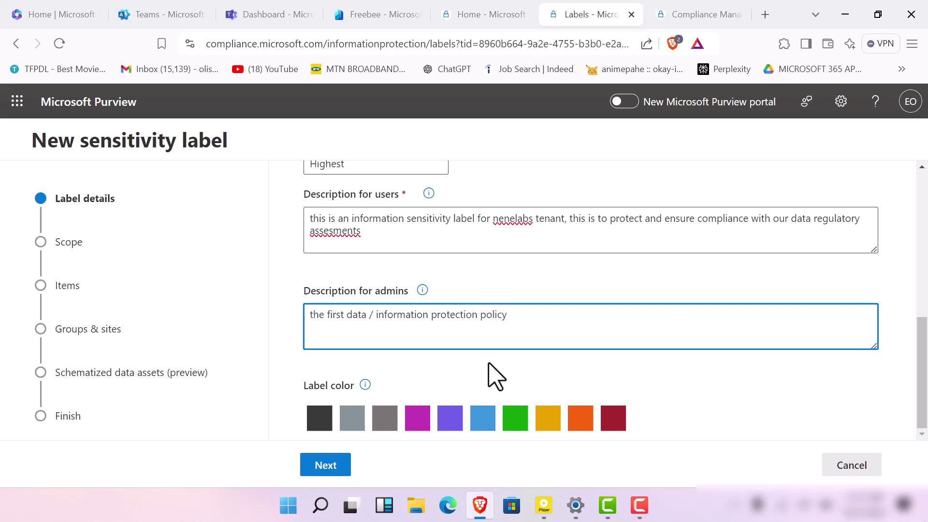
{"action": "left_click", "coordinate": [478, 426]}
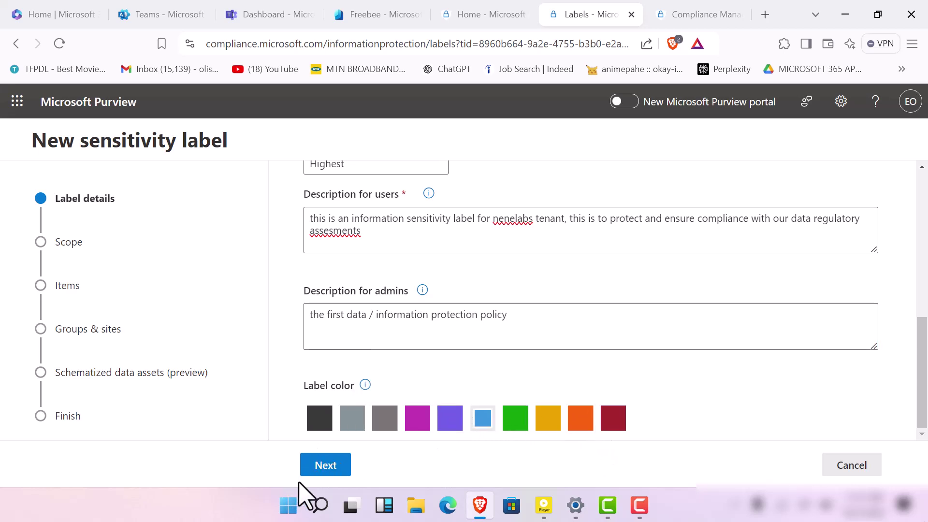
{"action": "left_click", "coordinate": [320, 468]}
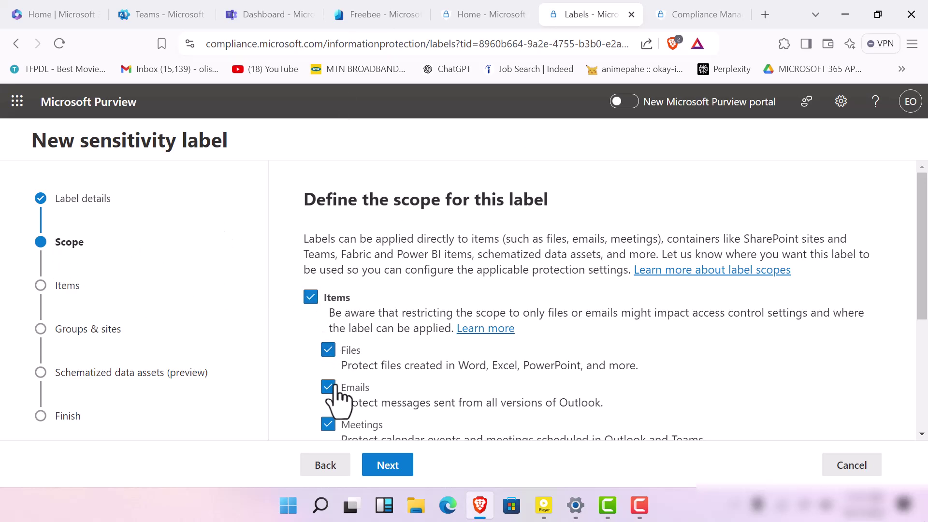
- Exclude Meetings from the label's scope, keeping Files and Emails, and continue to the item protection settings
{"action": "scroll", "coordinate": [356, 391], "scroll_direction": "down", "scroll_amount": 4}
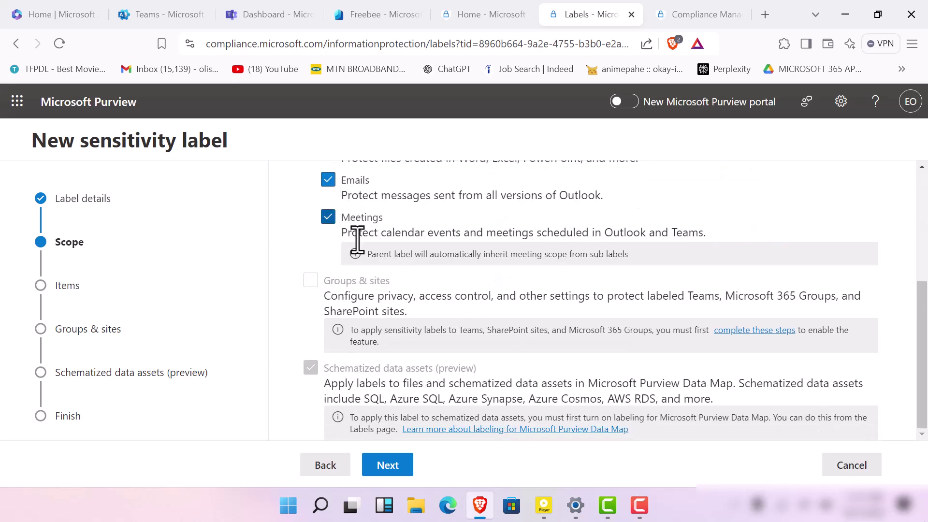
{"action": "scroll", "coordinate": [362, 315], "scroll_direction": "up", "scroll_amount": 4}
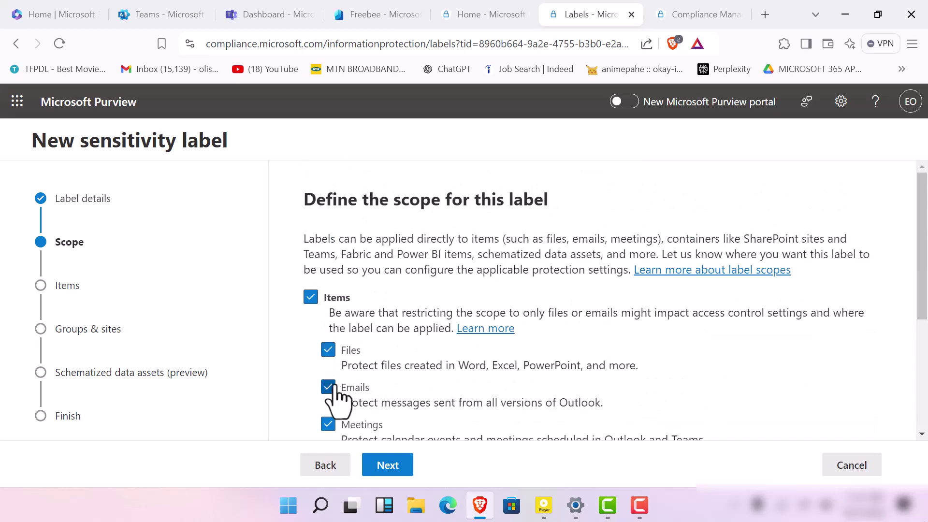
{"action": "scroll", "coordinate": [324, 368], "scroll_direction": "down", "scroll_amount": 2}
{"action": "left_click", "coordinate": [328, 304]}
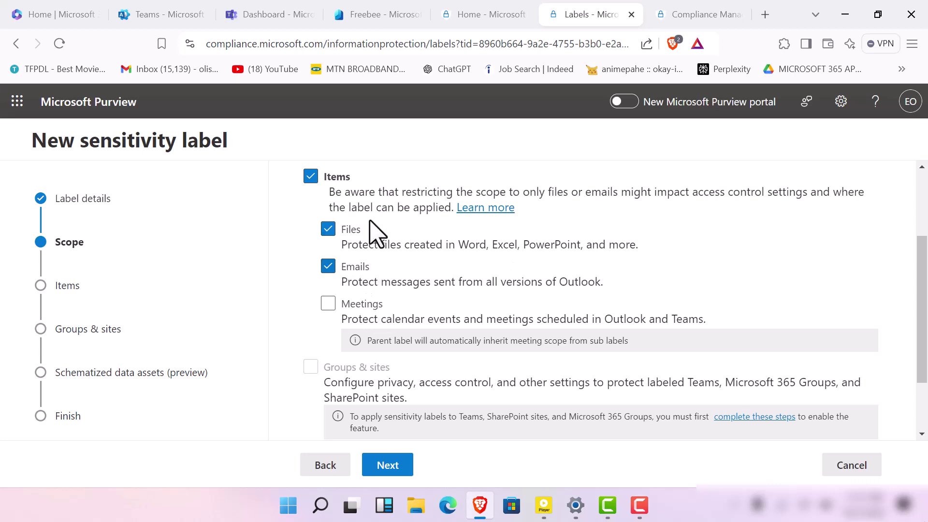
{"action": "scroll", "coordinate": [478, 334], "scroll_direction": "down", "scroll_amount": 1}
{"action": "scroll", "coordinate": [476, 323], "scroll_direction": "down", "scroll_amount": 2}
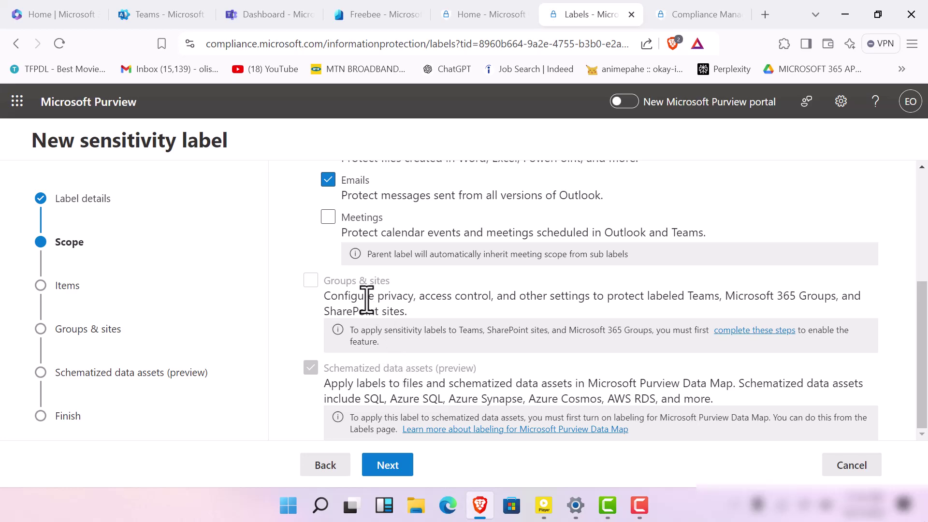
{"action": "scroll", "coordinate": [365, 293], "scroll_direction": "up", "scroll_amount": 2}
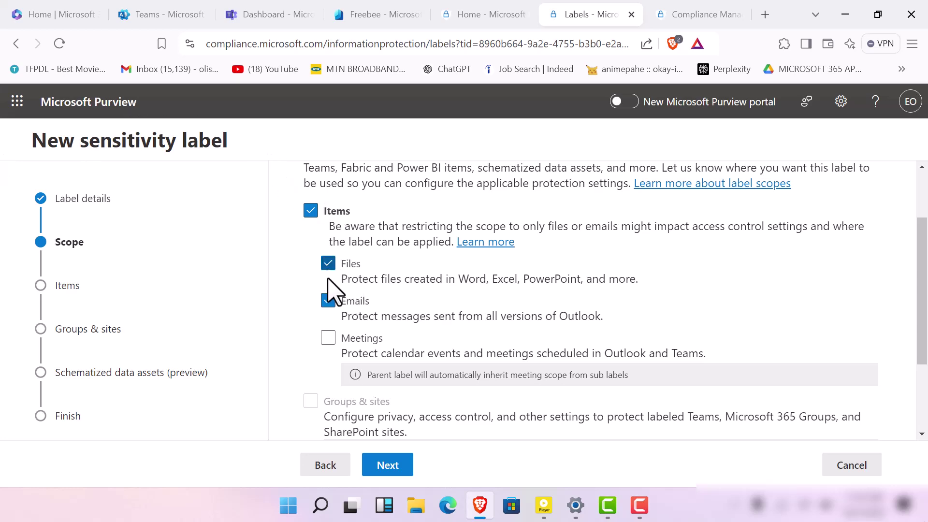
{"action": "scroll", "coordinate": [452, 365], "scroll_direction": "down", "scroll_amount": 2}
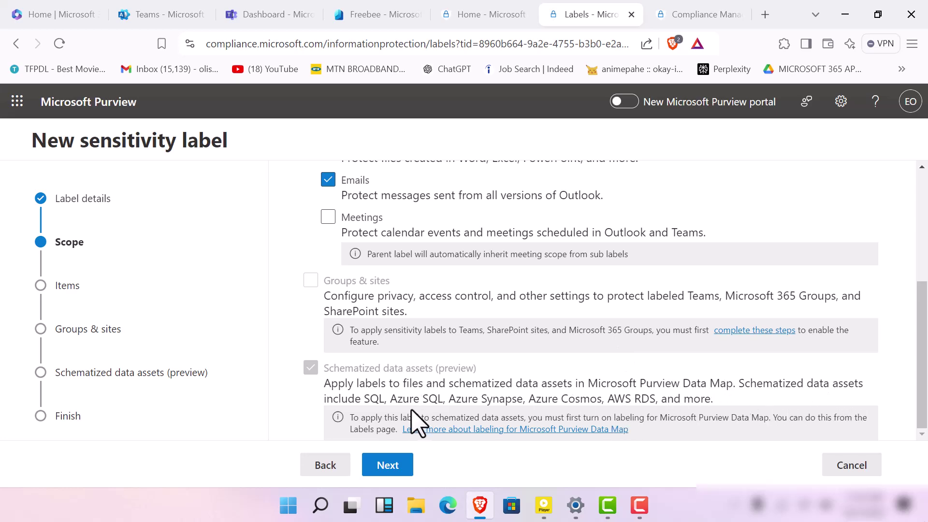
{"action": "scroll", "coordinate": [435, 329], "scroll_direction": "up", "scroll_amount": 5}
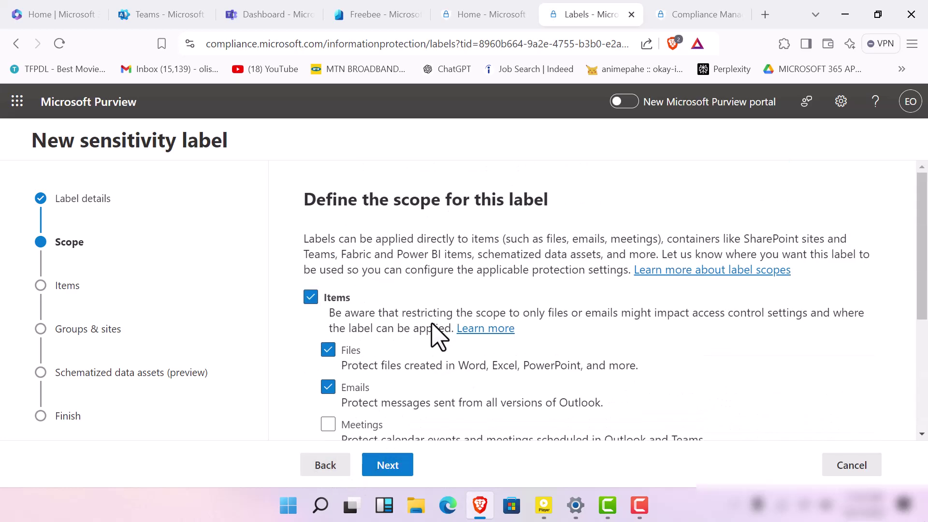
{"action": "scroll", "coordinate": [365, 392], "scroll_direction": "down", "scroll_amount": 3}
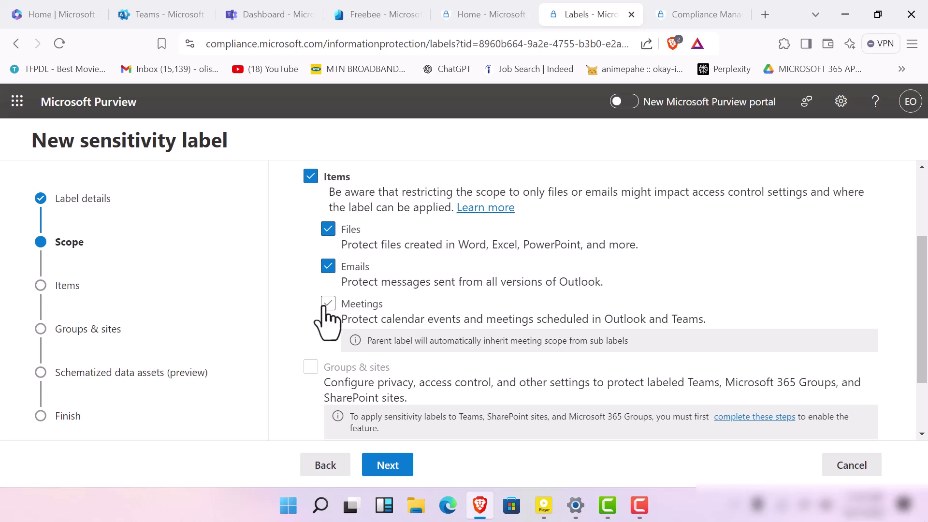
{"action": "left_click", "coordinate": [390, 473]}
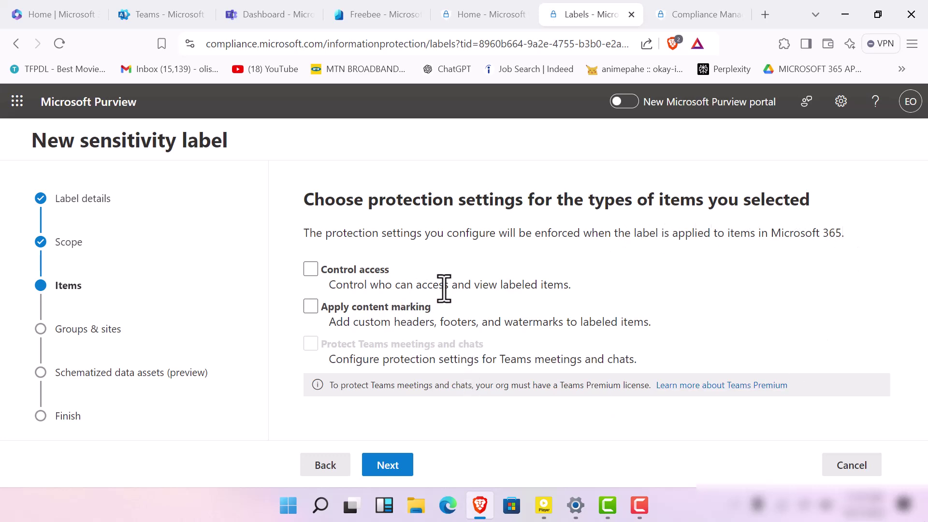
- Enable only Control access among the item protection settings, without content marking, and continue to the access control configuration
{"action": "left_click", "coordinate": [311, 269]}
{"action": "left_click", "coordinate": [320, 310]}
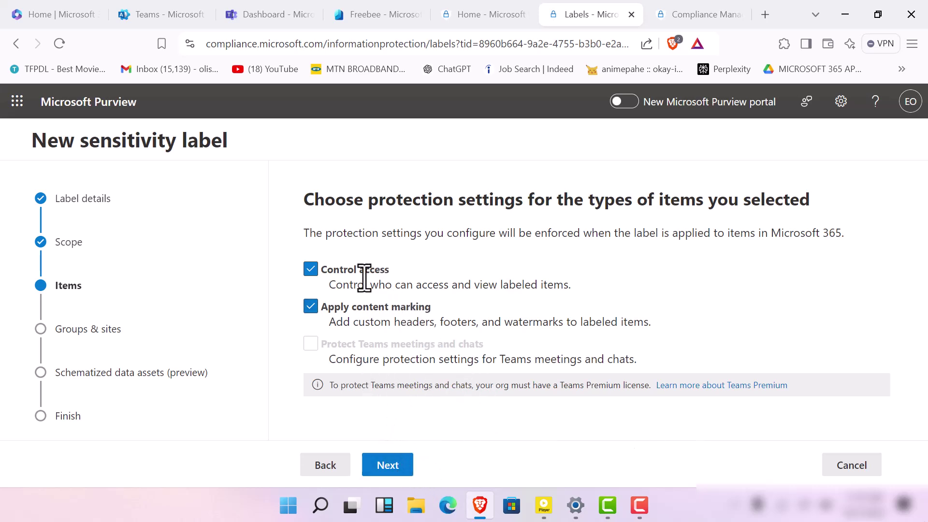
{"action": "left_click", "coordinate": [311, 308]}
{"action": "left_click", "coordinate": [379, 470]}
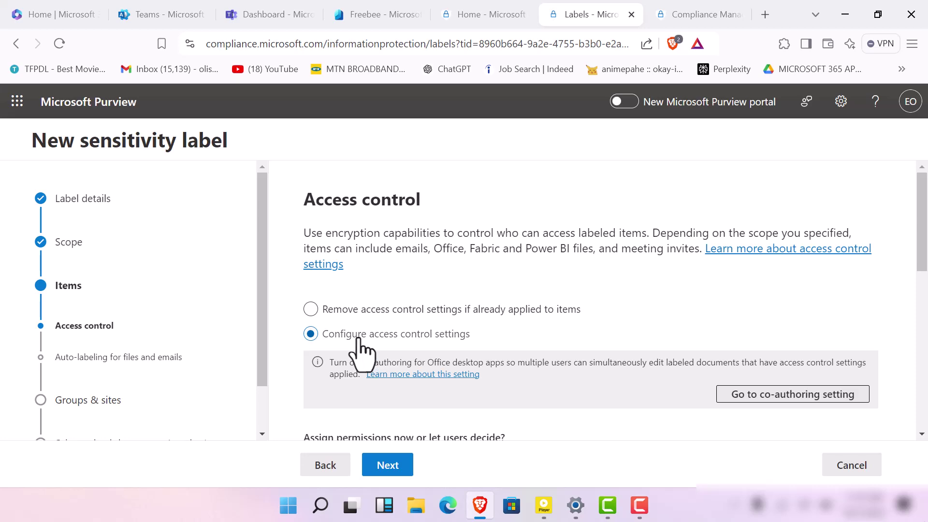
- Set the label's access control to let users assign permissions when they apply the label
{"action": "scroll", "coordinate": [425, 345], "scroll_direction": "down", "scroll_amount": 2}
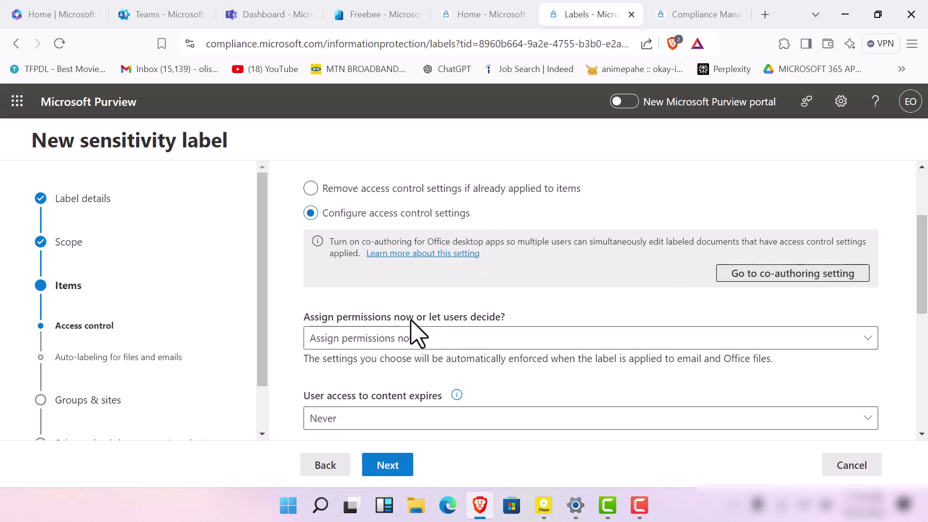
{"action": "left_click", "coordinate": [857, 340]}
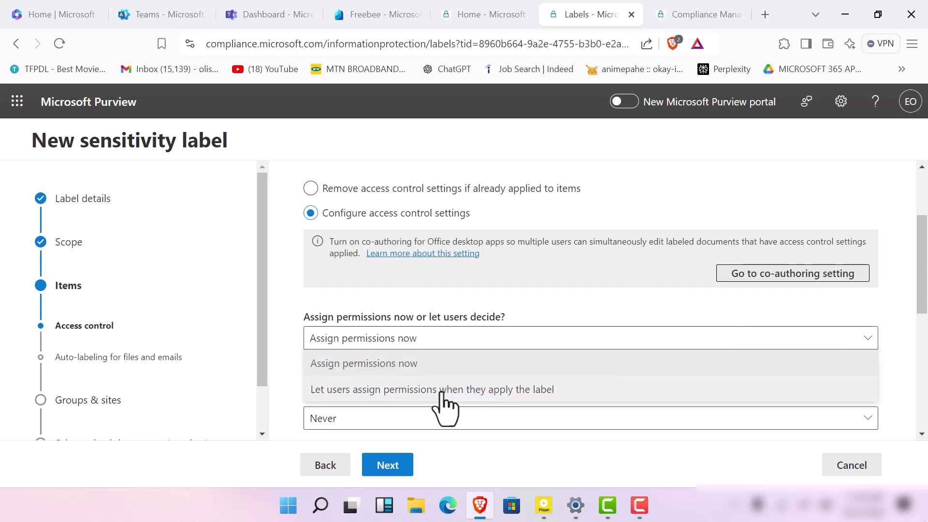
{"action": "left_click", "coordinate": [340, 392]}
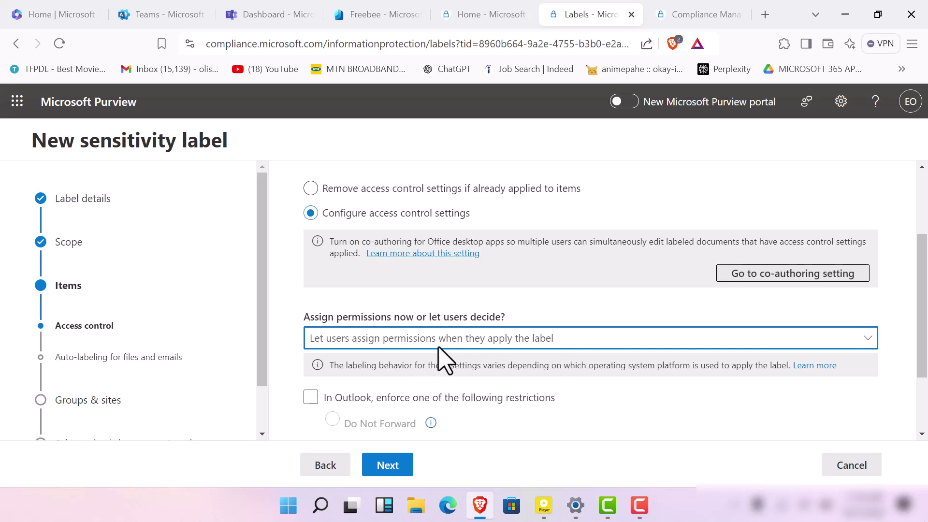
- Enforce a restriction in Outlook for the label and choose Do Not Forward as that restriction
{"action": "scroll", "coordinate": [374, 385], "scroll_direction": "down", "scroll_amount": 2}
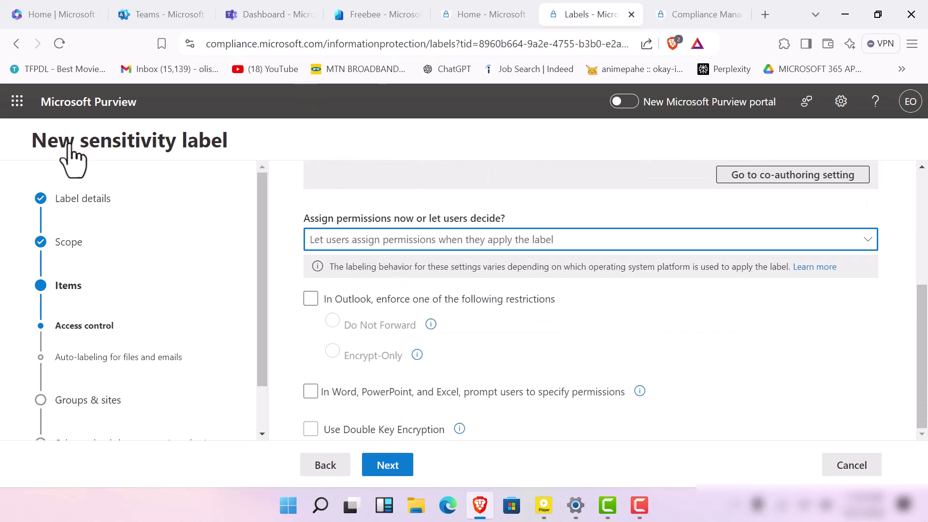
{"action": "left_click", "coordinate": [311, 299]}
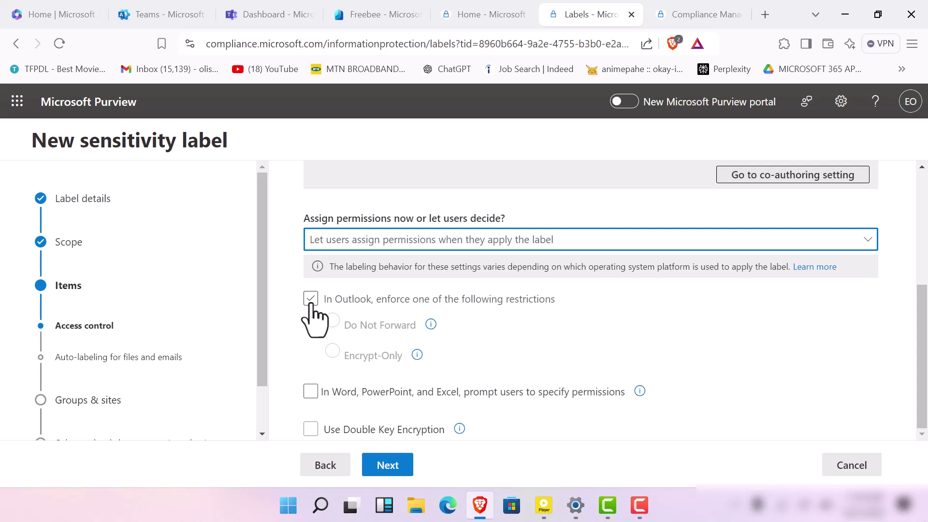
{"action": "left_click", "coordinate": [310, 299]}
{"action": "left_click", "coordinate": [310, 300]}
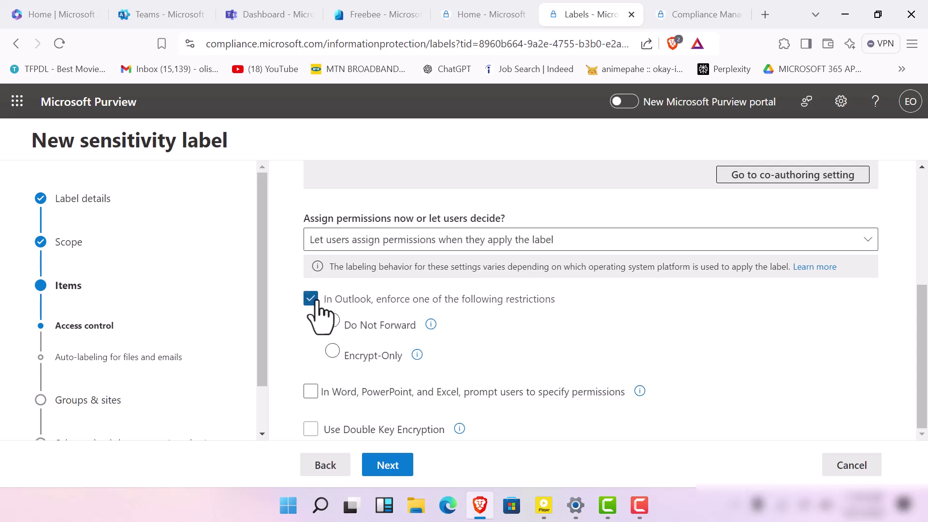
{"action": "left_click", "coordinate": [402, 349]}
{"action": "left_click", "coordinate": [365, 322]}
{"action": "left_click", "coordinate": [345, 352]}
{"action": "left_click", "coordinate": [333, 320]}
- Enable prompting users to specify permissions in Word, PowerPoint, and Excel
{"action": "scroll", "coordinate": [501, 326], "scroll_direction": "up", "scroll_amount": 5}
{"action": "scroll", "coordinate": [493, 329], "scroll_direction": "down", "scroll_amount": 5}
{"action": "scroll", "coordinate": [435, 362], "scroll_direction": "up", "scroll_amount": 5}
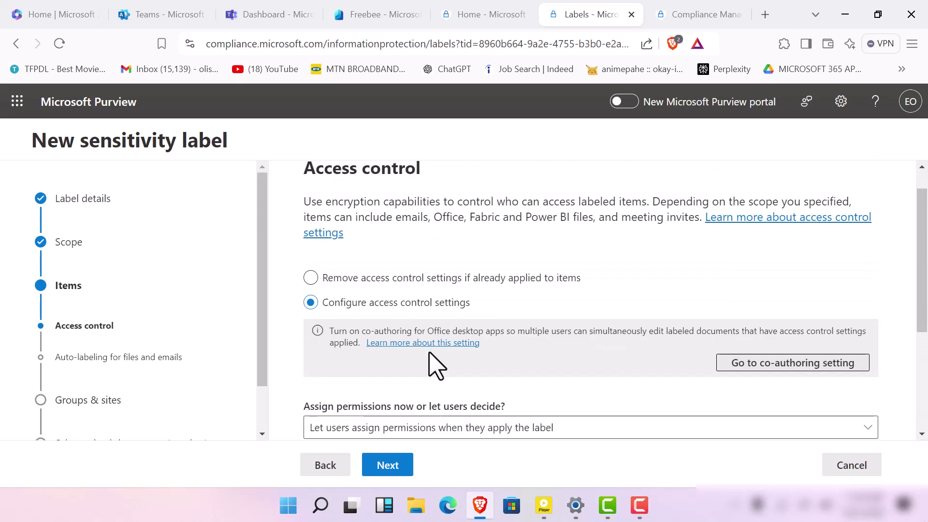
{"action": "scroll", "coordinate": [441, 370], "scroll_direction": "down", "scroll_amount": 5}
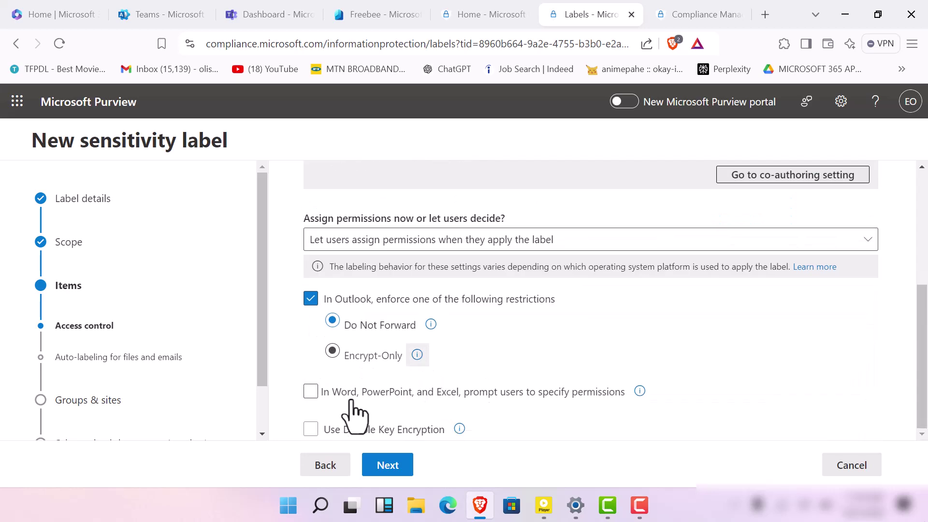
{"action": "left_click", "coordinate": [314, 392]}
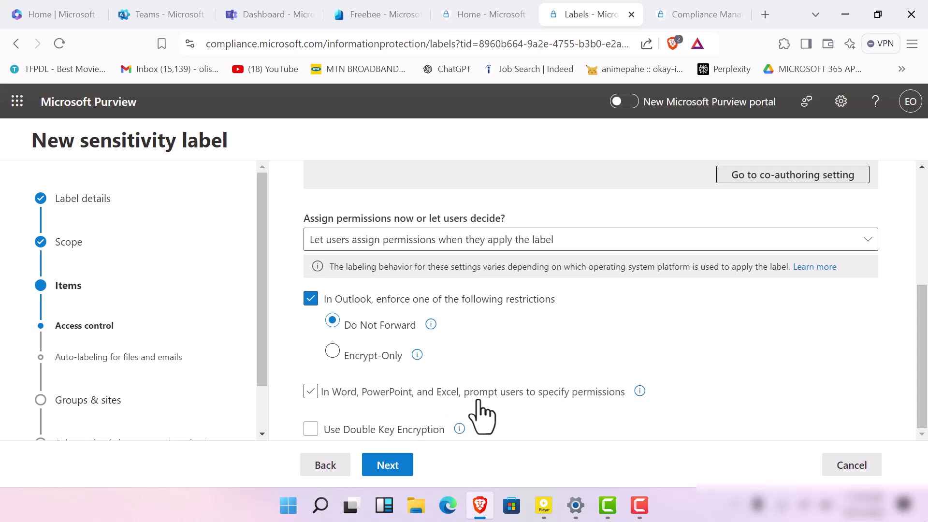
{"action": "left_click", "coordinate": [532, 394]}
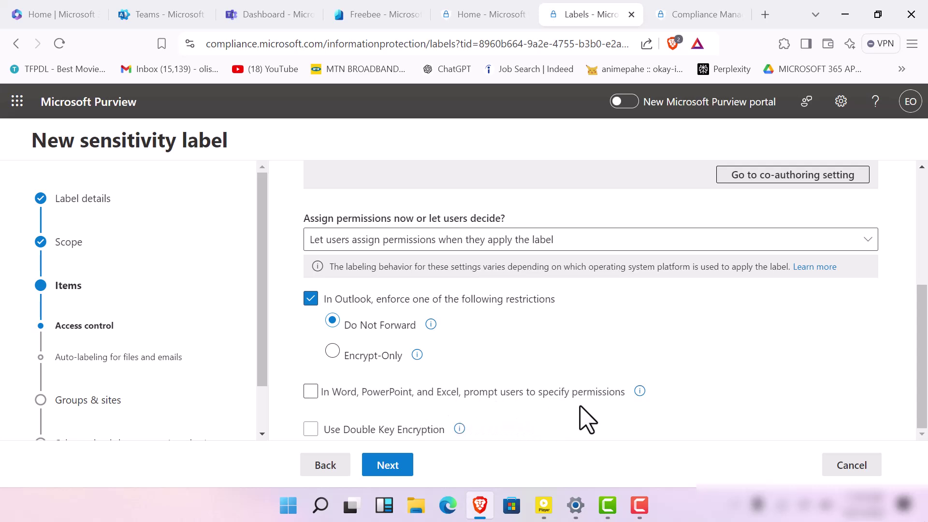
- Try to continue with Double Key Encryption enabled as well, and turn the option back off
{"action": "left_click", "coordinate": [312, 431]}
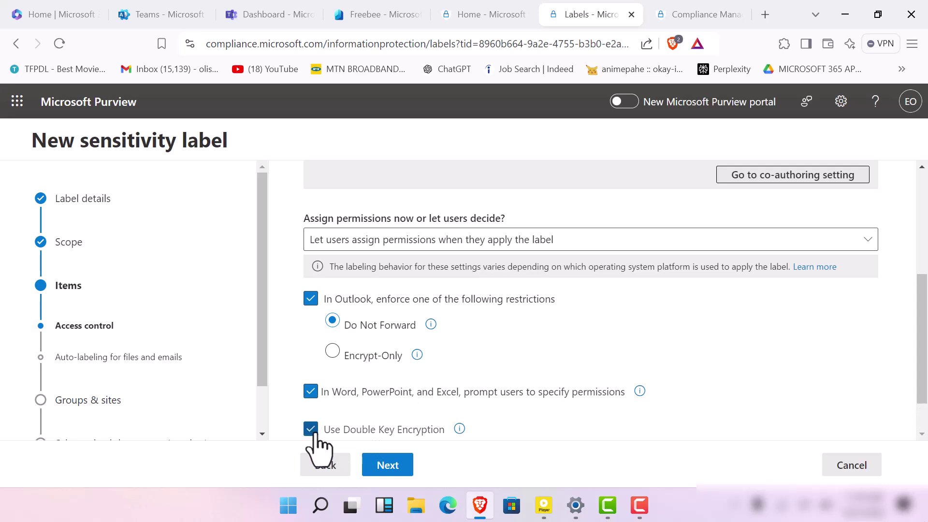
{"action": "left_click", "coordinate": [402, 471]}
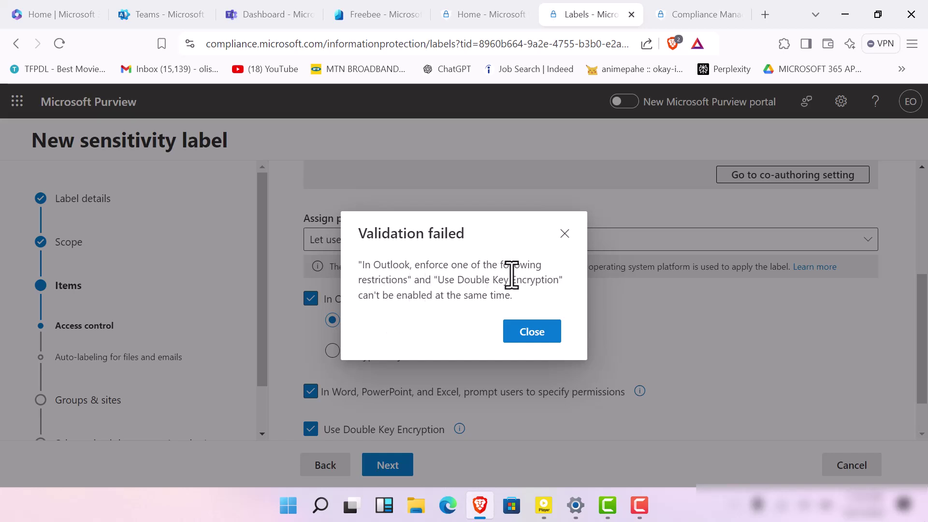
{"action": "left_click", "coordinate": [535, 338]}
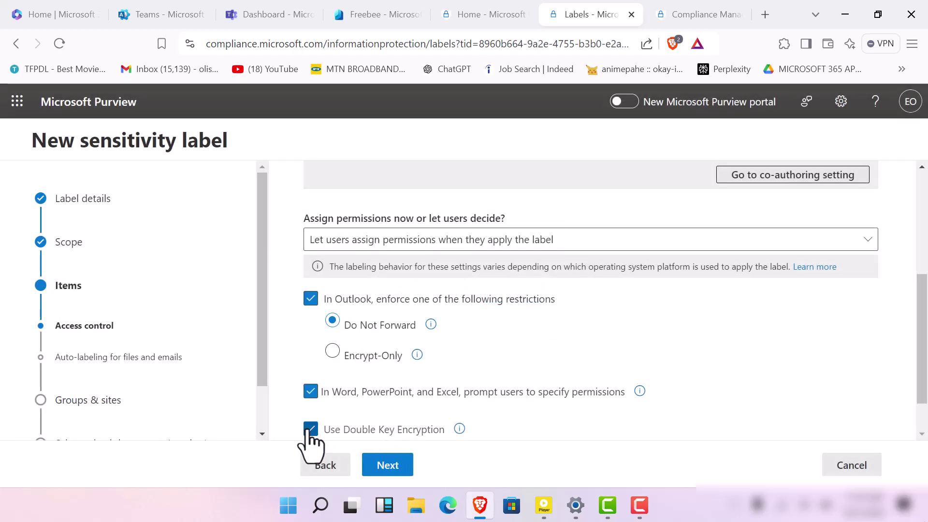
{"action": "left_click", "coordinate": [311, 429]}
- Continue from access control to the auto-labeling settings and turn on auto-labeling for files and emails
{"action": "left_click", "coordinate": [388, 465]}
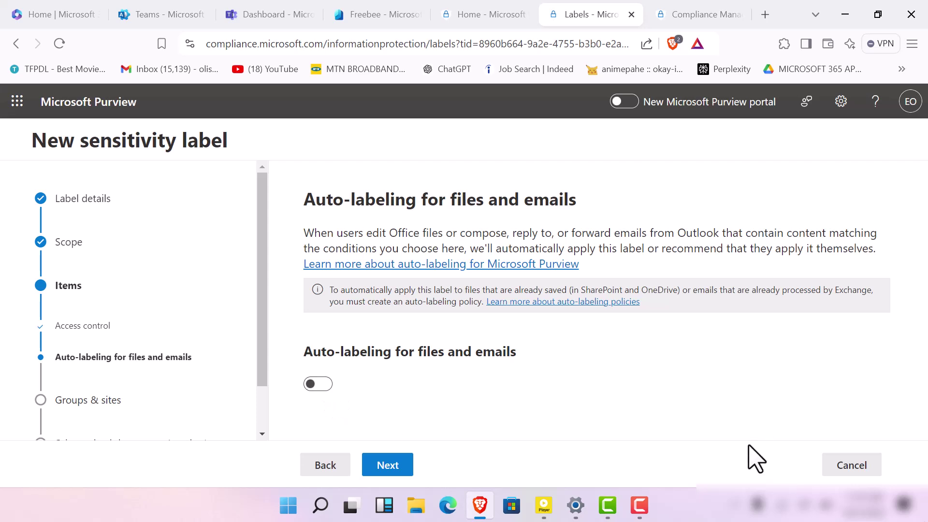
{"action": "left_click", "coordinate": [640, 505]}
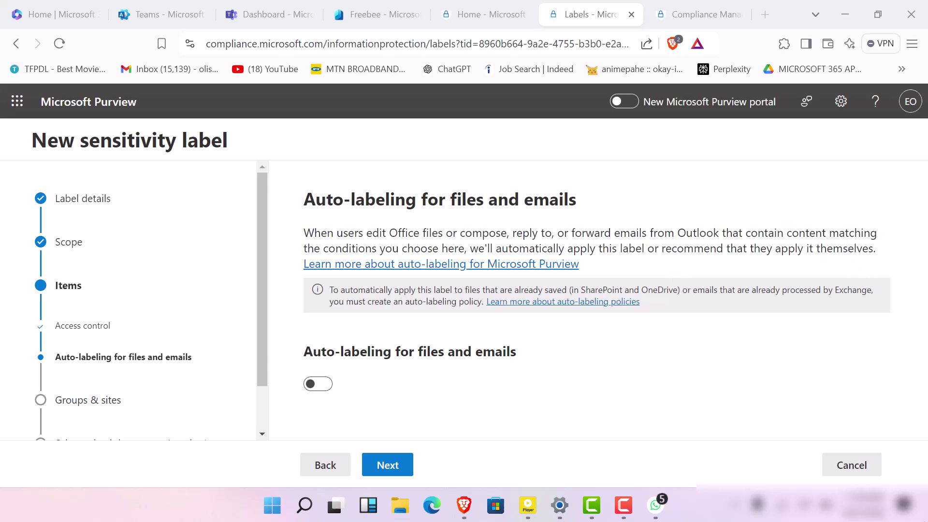
{"action": "left_click", "coordinate": [325, 384]}
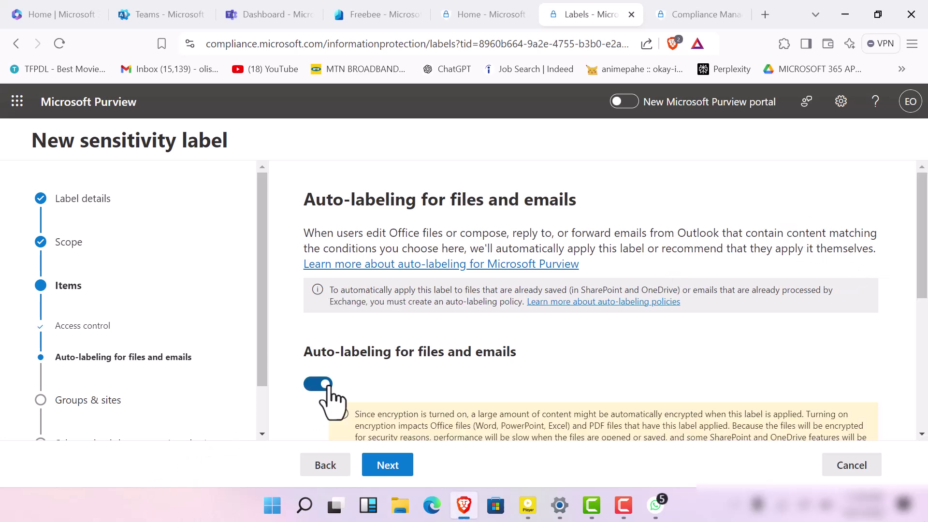
{"action": "scroll", "coordinate": [425, 338], "scroll_direction": "down", "scroll_amount": 5}
{"action": "scroll", "coordinate": [420, 326], "scroll_direction": "up", "scroll_amount": 5}
{"action": "scroll", "coordinate": [386, 346], "scroll_direction": "down", "scroll_amount": 5}
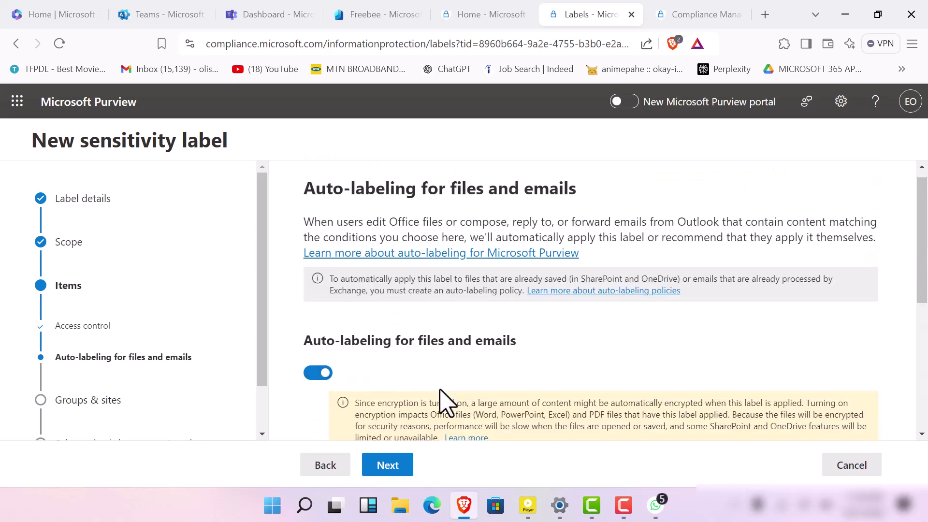
{"action": "scroll", "coordinate": [372, 300], "scroll_direction": "up", "scroll_amount": 5}
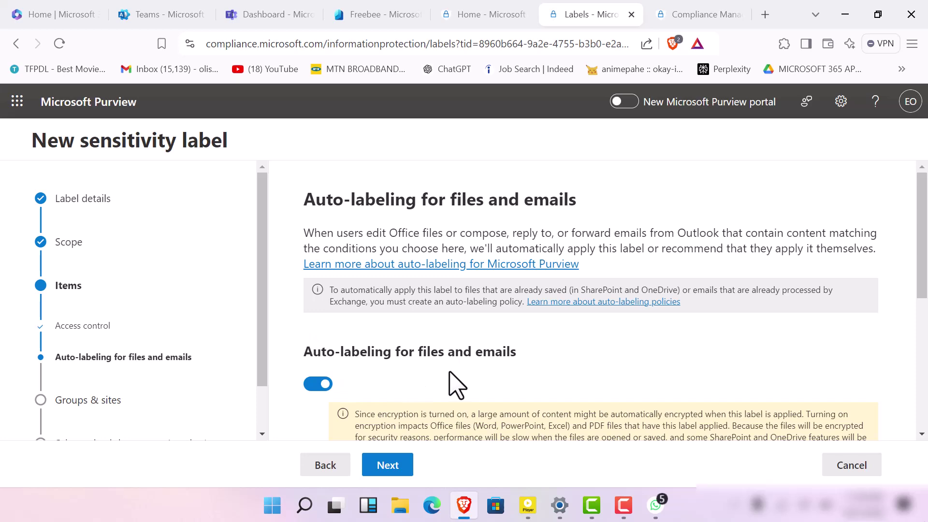
- Add a Content contains condition to the auto-labeling settings for detecting matching content
{"action": "scroll", "coordinate": [459, 383], "scroll_direction": "down", "scroll_amount": 5}
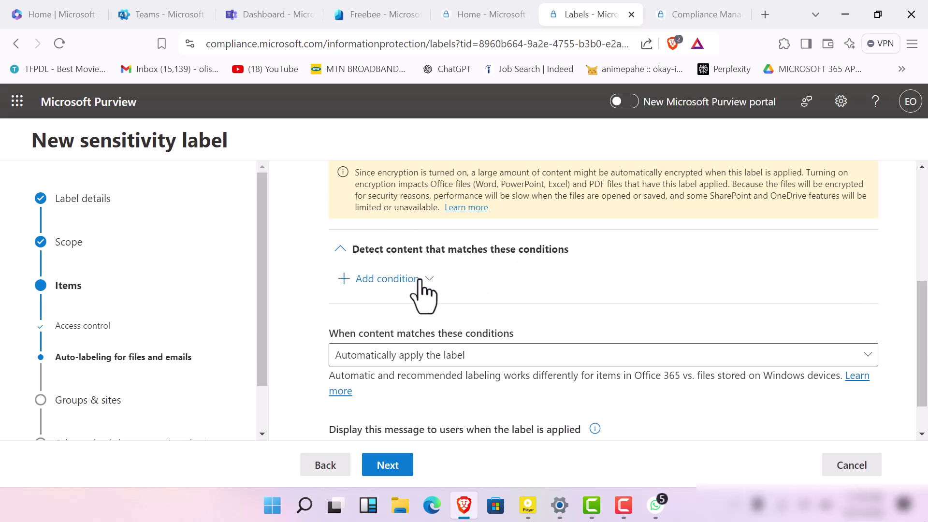
{"action": "left_click", "coordinate": [397, 279]}
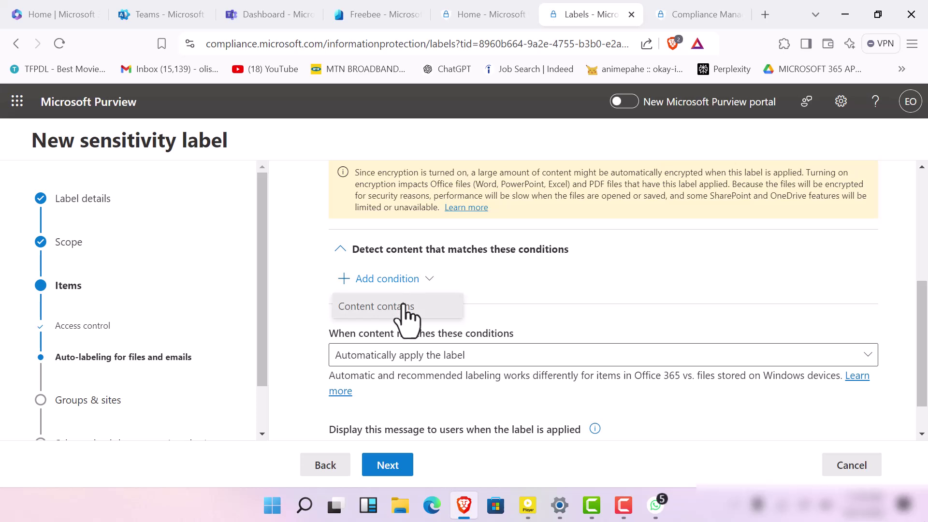
{"action": "left_click", "coordinate": [402, 306]}
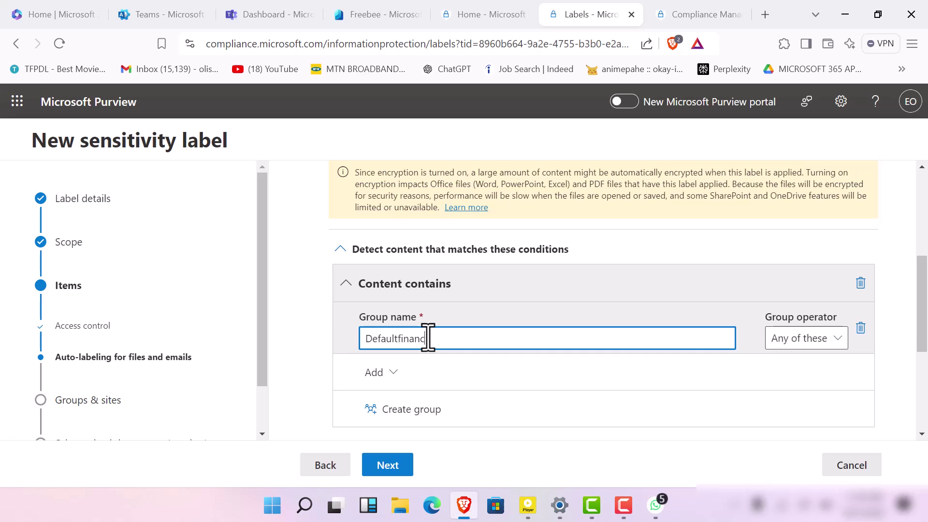
- Name the condition's group "Default1FINANCES" and choose Any of these as its group operator
{"action": "key", "text": "BackSpace"}
{"action": "key", "text": "BackSpace"}
{"action": "key", "text": "BackSpace"}
{"action": "key", "text": "BackSpace"}
{"action": "key", "text": "BackSpace"}
{"action": "key", "text": "BackSpace"}
{"action": "type", "text": "1"}
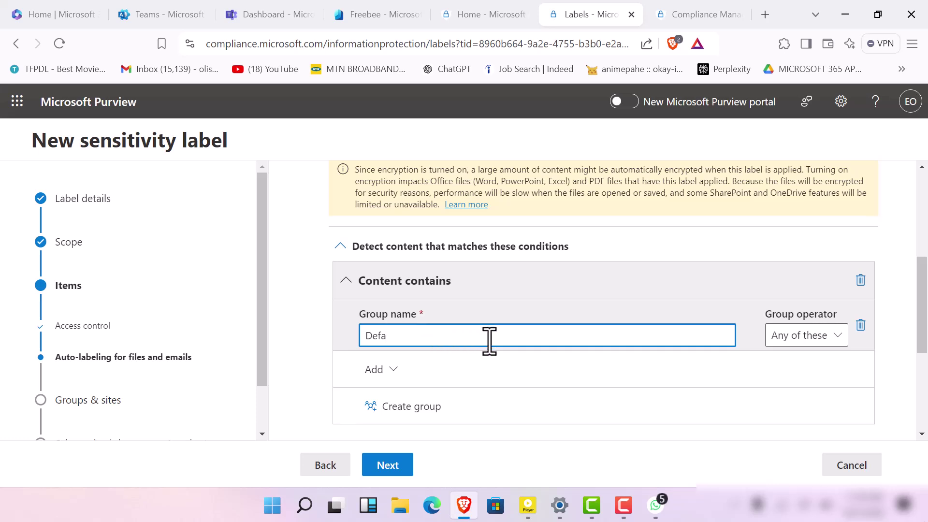
{"action": "scroll", "coordinate": [481, 343], "scroll_direction": "down", "scroll_amount": 2}
{"action": "scroll", "coordinate": [497, 363], "scroll_direction": "down", "scroll_amount": 2}
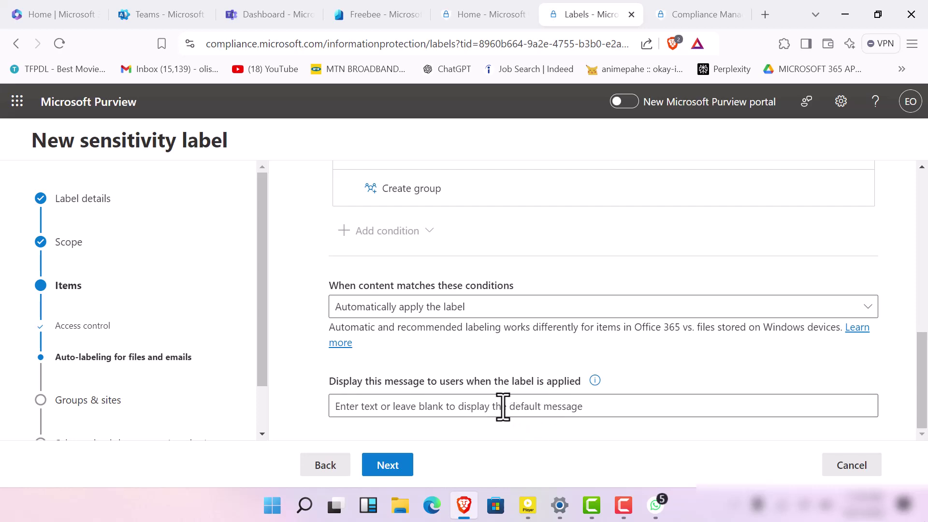
{"action": "scroll", "coordinate": [498, 394], "scroll_direction": "up", "scroll_amount": 5}
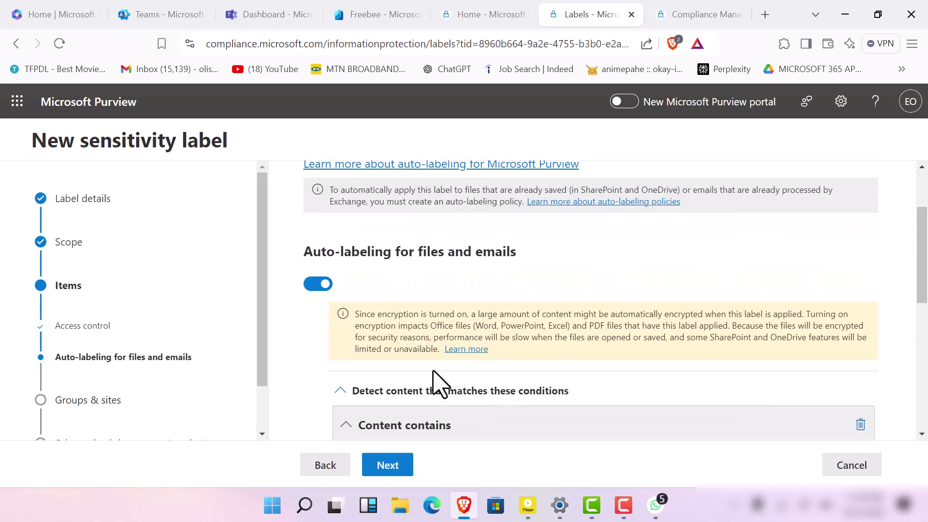
{"action": "scroll", "coordinate": [440, 385], "scroll_direction": "down", "scroll_amount": 3}
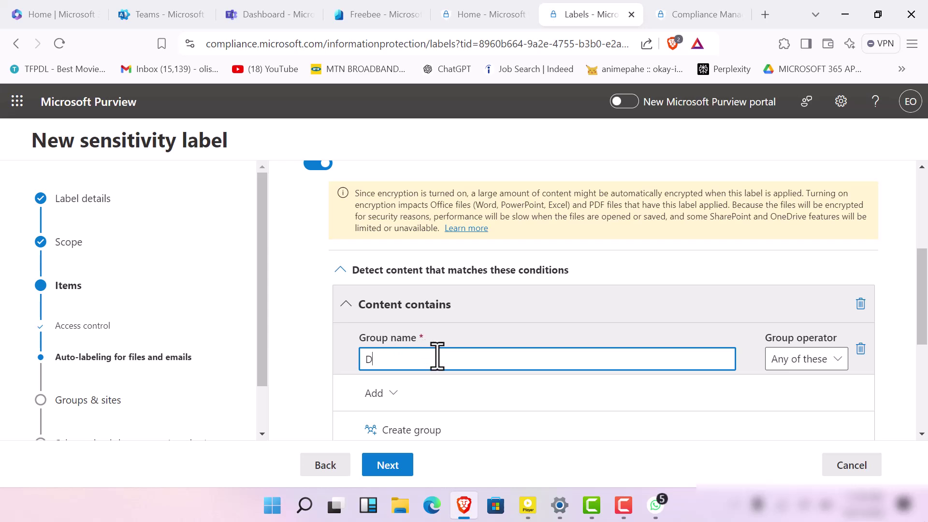
{"action": "type", "text": "efault"}
{"action": "type", "text": "1"}
{"action": "type", "text": "f"}
{"action": "type", "text": "Fl"}
{"action": "type", "text": "NANCES"}
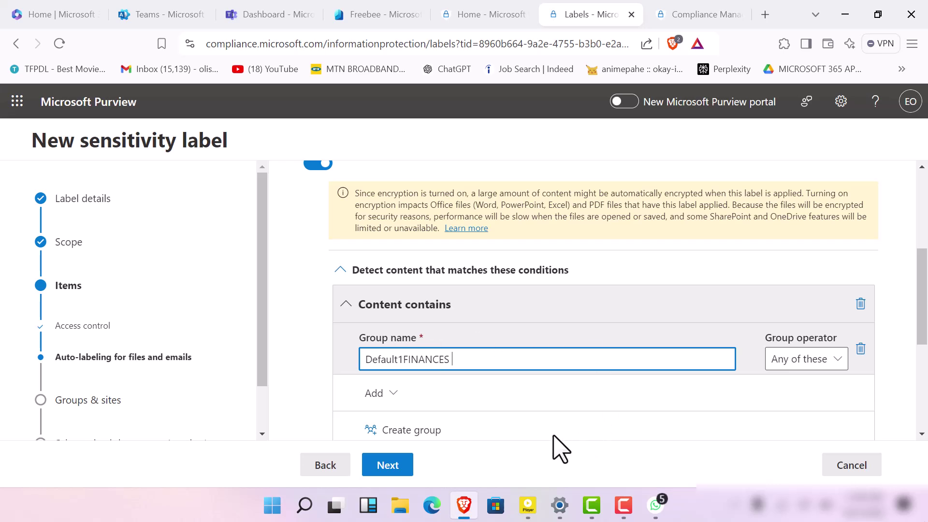
{"action": "left_click", "coordinate": [815, 363]}
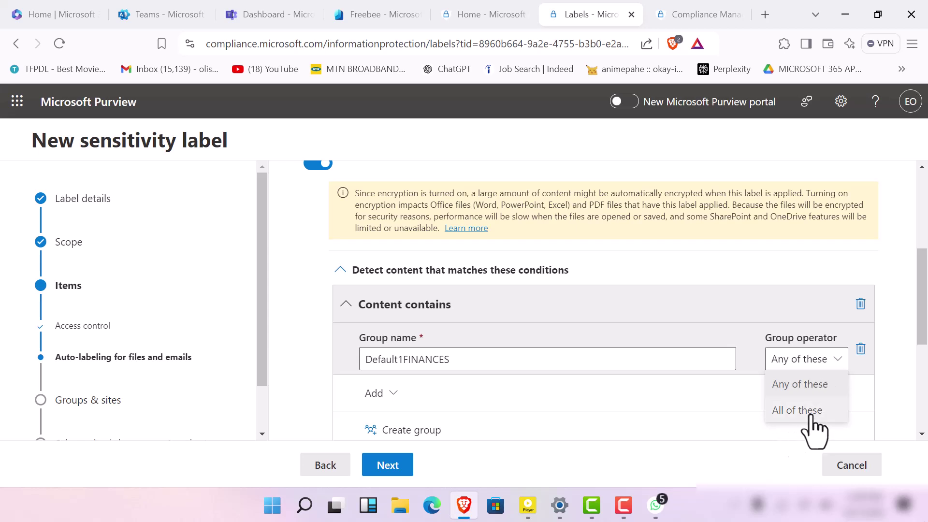
{"action": "left_click", "coordinate": [804, 385]}
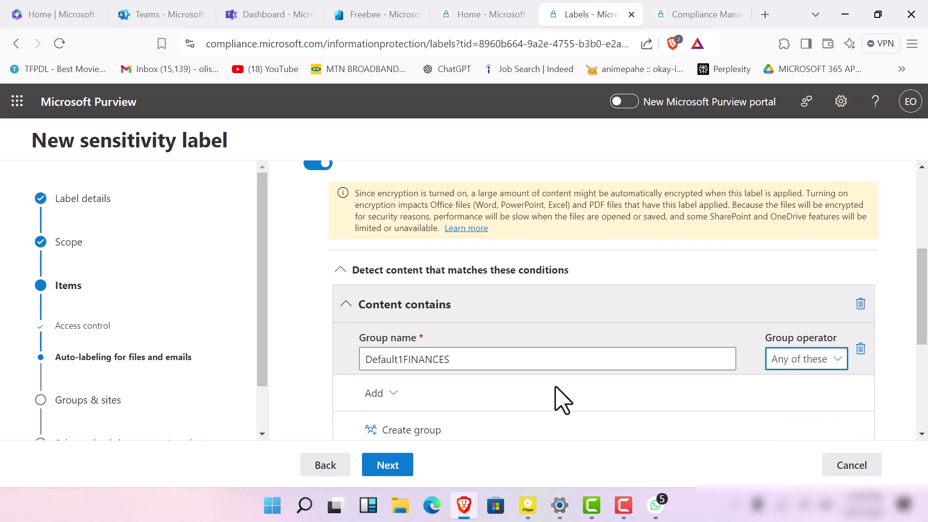
- Add the Diseases sensitive info type to the Default1FINANCES group of the Content contains condition
{"action": "scroll", "coordinate": [580, 358], "scroll_direction": "down", "scroll_amount": 3}
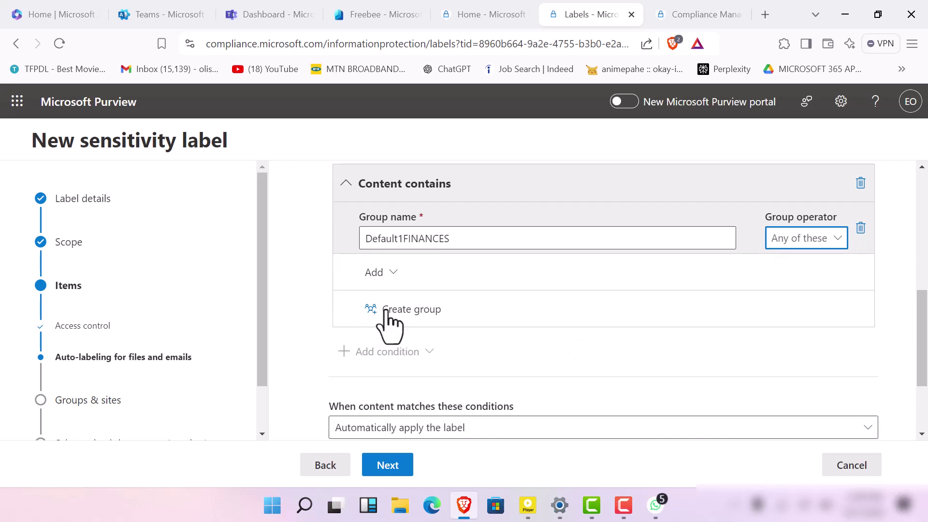
{"action": "left_click", "coordinate": [384, 274]}
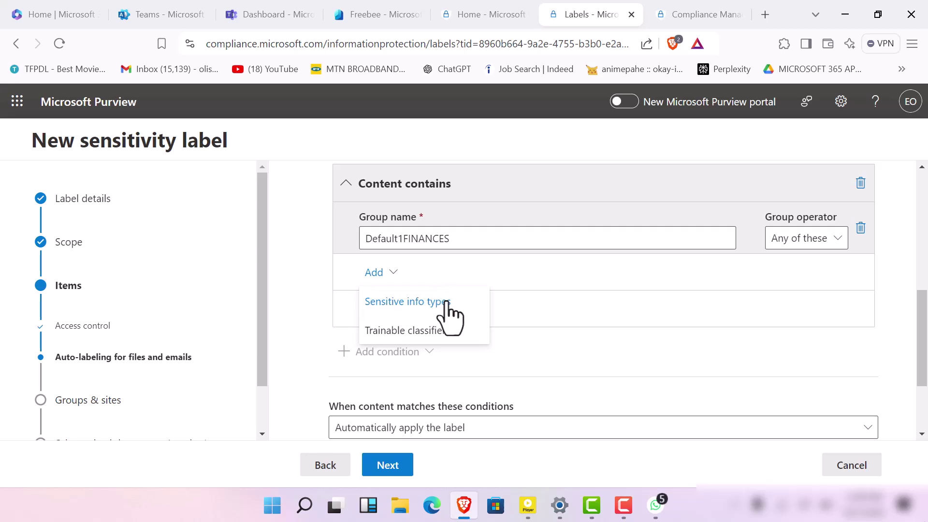
{"action": "left_click", "coordinate": [442, 303]}
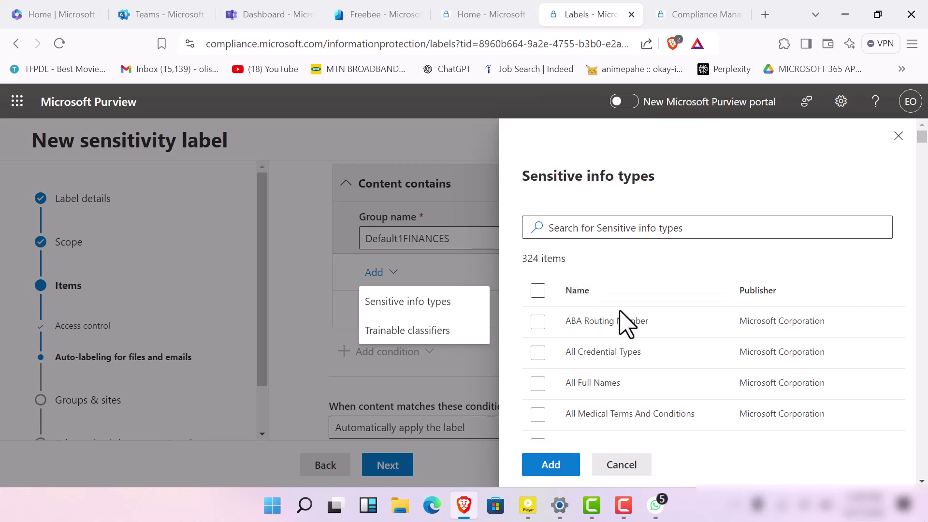
{"action": "scroll", "coordinate": [628, 387], "scroll_direction": "down", "scroll_amount": 3}
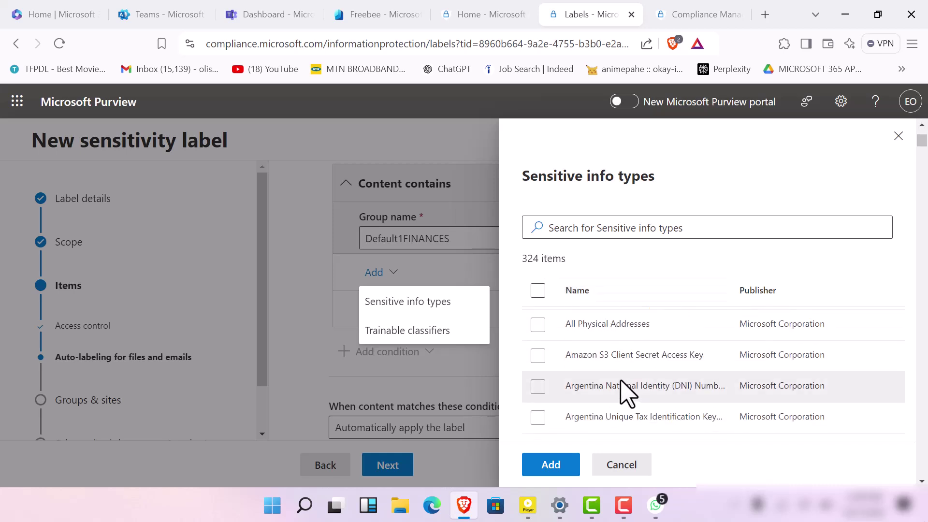
{"action": "scroll", "coordinate": [624, 382], "scroll_direction": "down", "scroll_amount": 6}
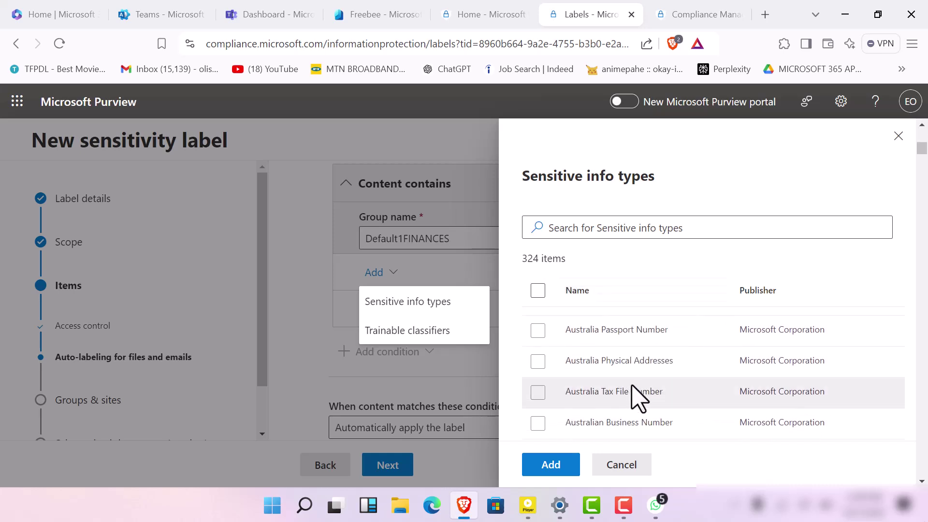
{"action": "scroll", "coordinate": [638, 399], "scroll_direction": "down", "scroll_amount": 5}
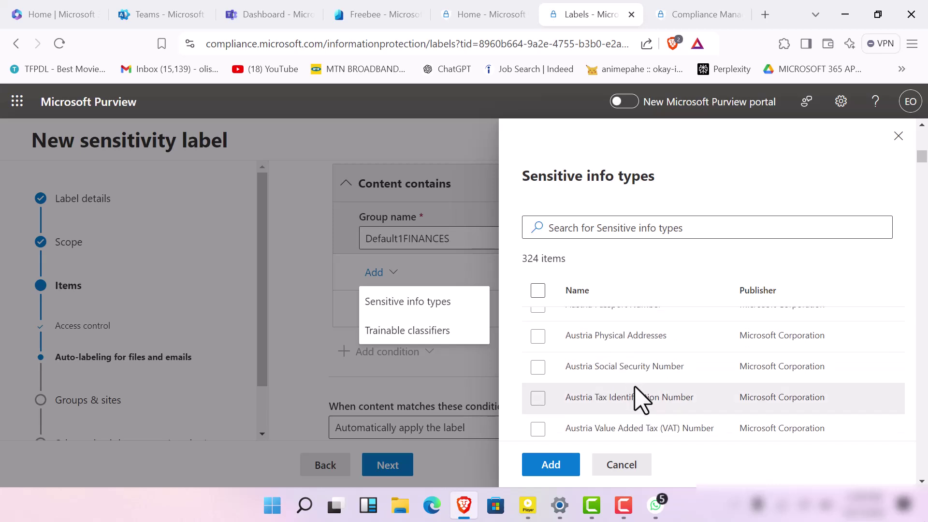
{"action": "scroll", "coordinate": [616, 425], "scroll_direction": "down", "scroll_amount": 10}
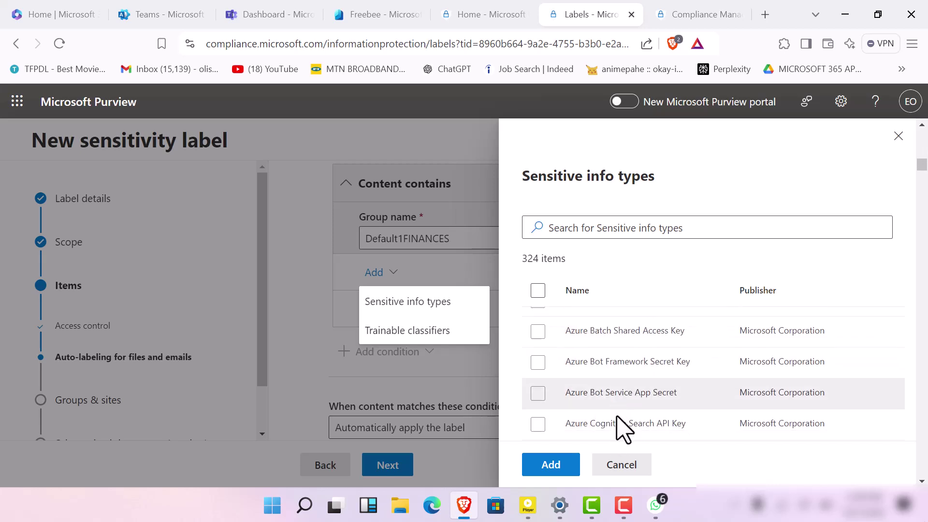
{"action": "scroll", "coordinate": [653, 357], "scroll_direction": "down", "scroll_amount": 3}
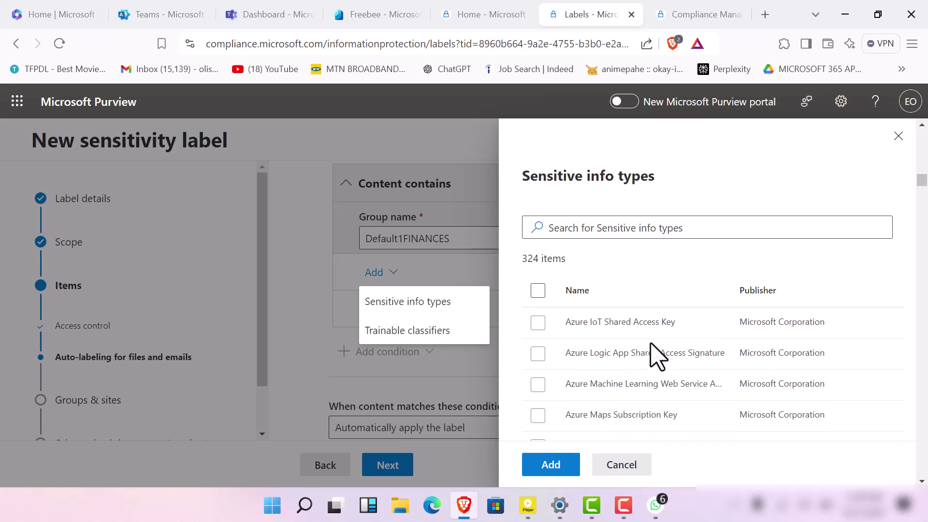
{"action": "scroll", "coordinate": [669, 390], "scroll_direction": "down", "scroll_amount": 3}
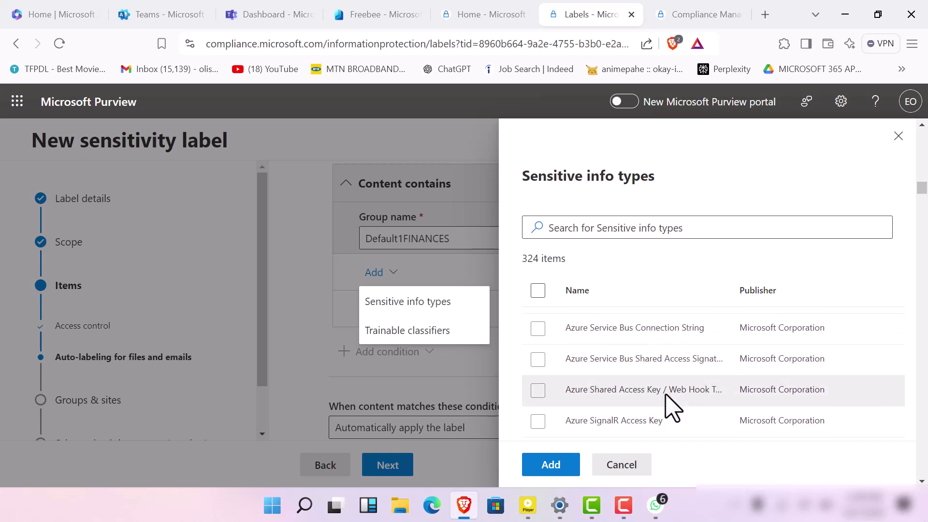
{"action": "scroll", "coordinate": [665, 394], "scroll_direction": "down", "scroll_amount": 5}
{"action": "scroll", "coordinate": [643, 425], "scroll_direction": "down", "scroll_amount": 3}
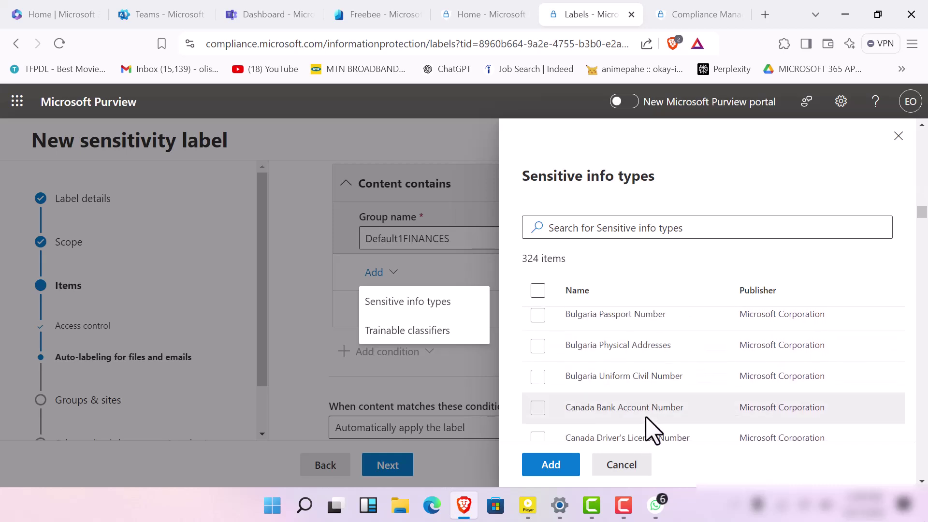
{"action": "scroll", "coordinate": [646, 419], "scroll_direction": "down", "scroll_amount": 5}
{"action": "scroll", "coordinate": [651, 423], "scroll_direction": "down", "scroll_amount": 3}
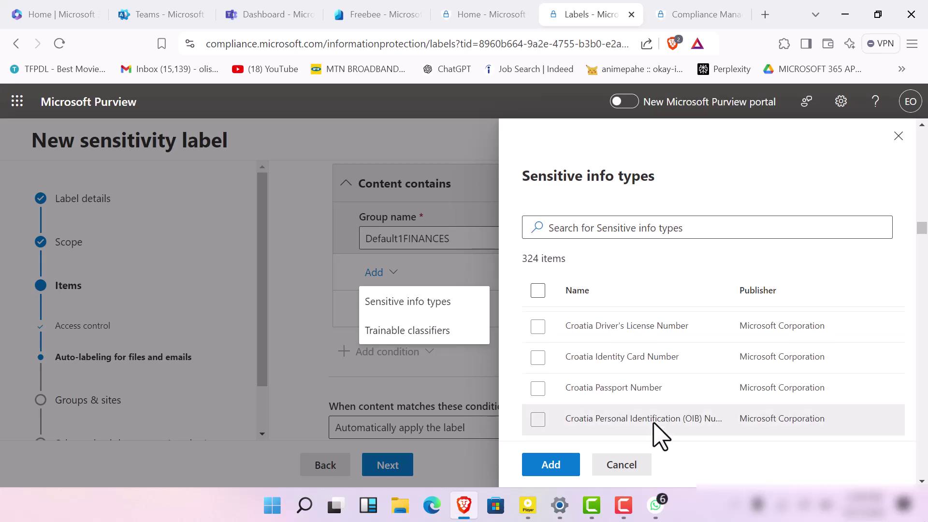
{"action": "scroll", "coordinate": [655, 404], "scroll_direction": "down", "scroll_amount": 5}
{"action": "scroll", "coordinate": [659, 406], "scroll_direction": "down", "scroll_amount": 3}
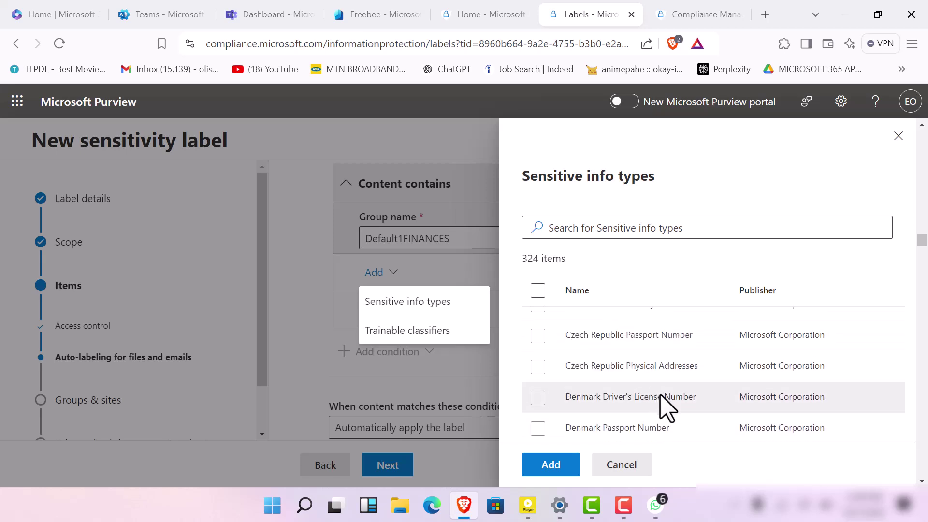
{"action": "scroll", "coordinate": [663, 407], "scroll_direction": "down", "scroll_amount": 3}
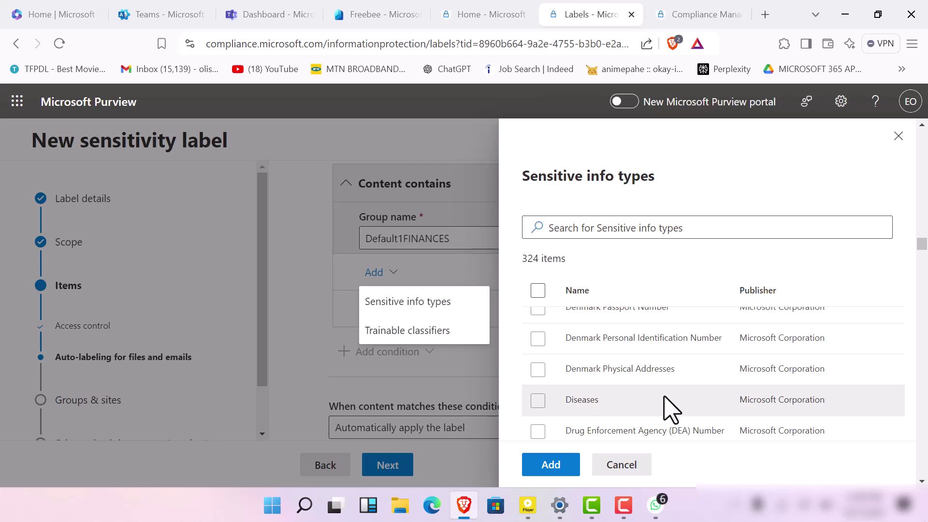
{"action": "left_click", "coordinate": [537, 400]}
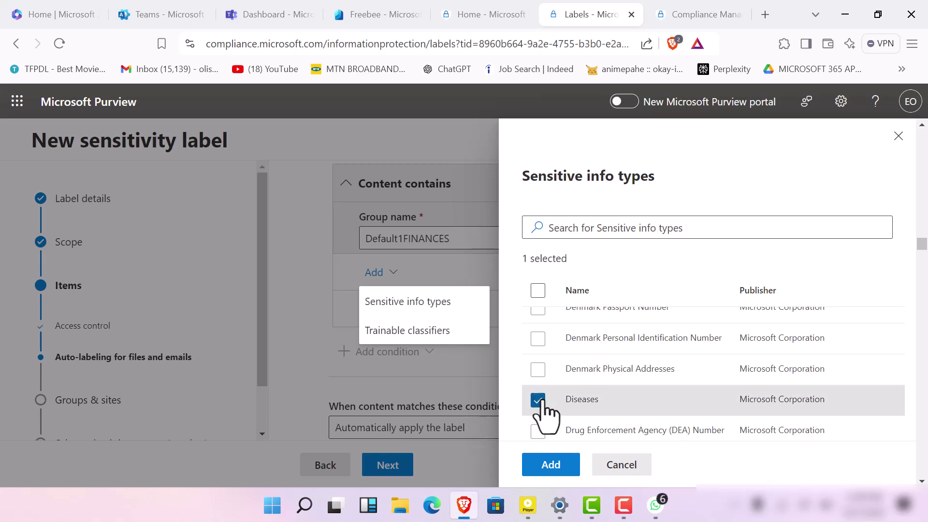
{"action": "scroll", "coordinate": [663, 357], "scroll_direction": "down", "scroll_amount": 5}
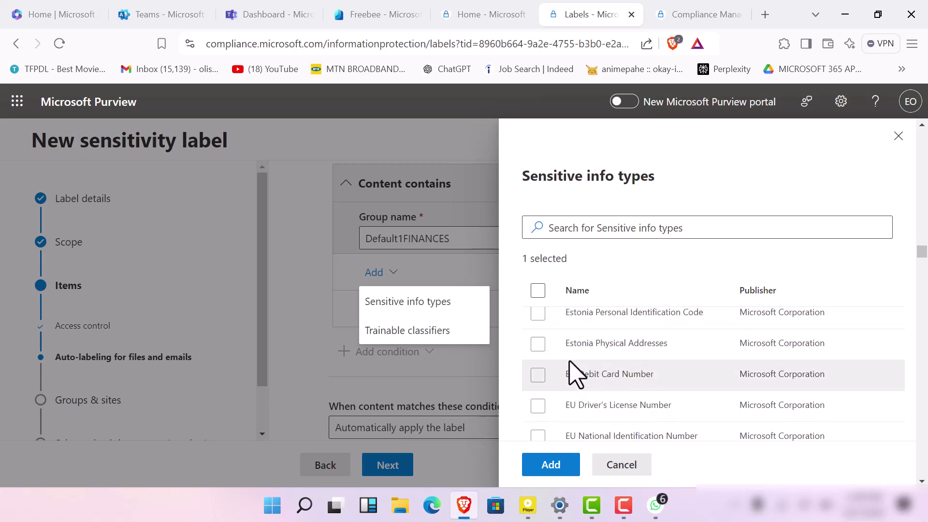
{"action": "scroll", "coordinate": [580, 377], "scroll_direction": "up", "scroll_amount": 3}
{"action": "scroll", "coordinate": [564, 389], "scroll_direction": "up", "scroll_amount": 3}
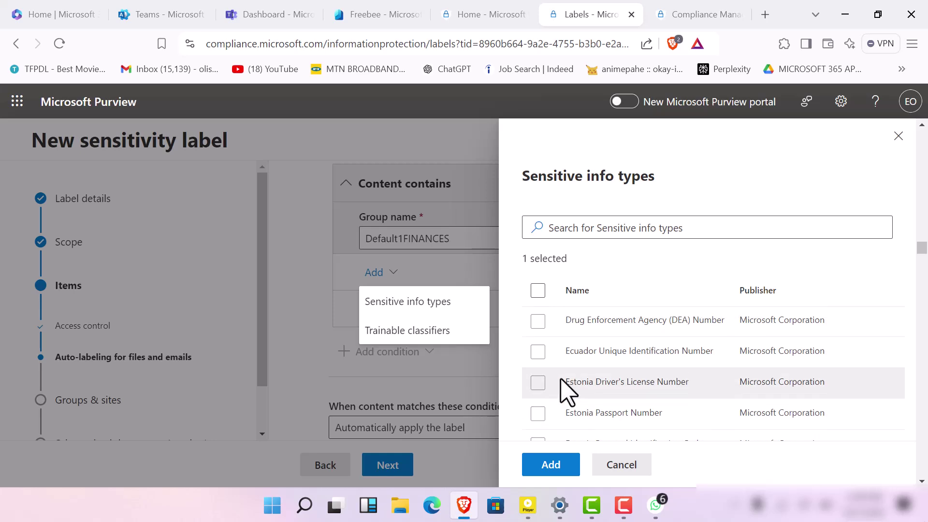
{"action": "scroll", "coordinate": [563, 390], "scroll_direction": "down", "scroll_amount": 3}
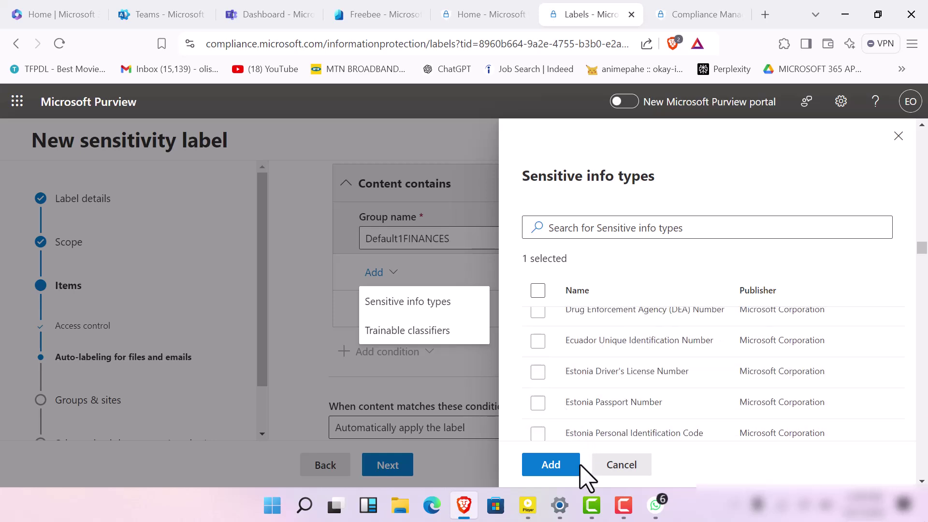
{"action": "left_click", "coordinate": [551, 465]}
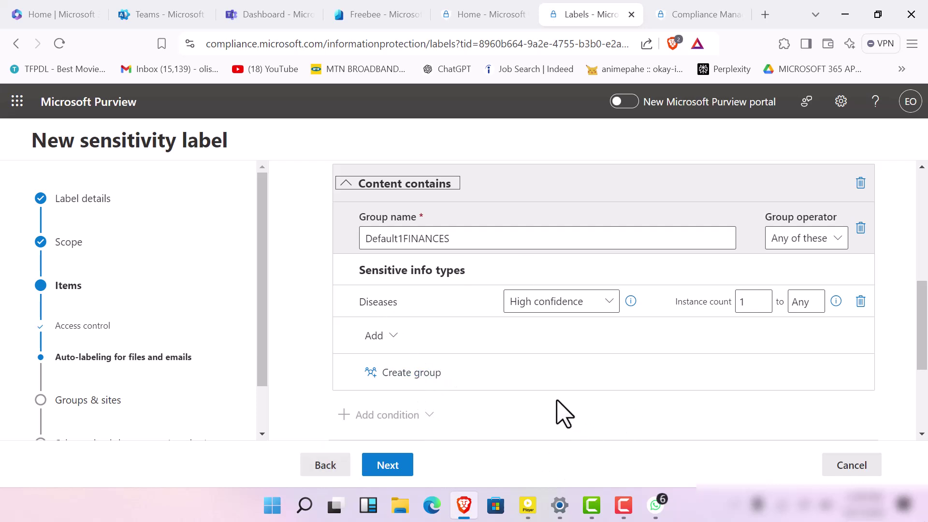
- Set the minimum instance count for the Diseases sensitive info type to 2
{"action": "scroll", "coordinate": [580, 387], "scroll_direction": "down", "scroll_amount": 2}
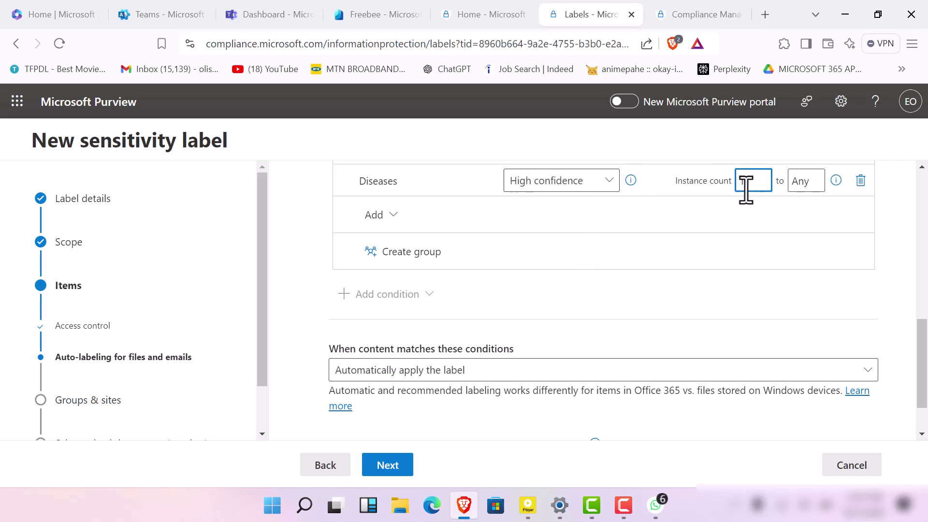
{"action": "key", "text": "BackSpace"}
{"action": "type", "text": "2"}
- Enter "nenelabs data protection applied." as the message displayed to users when the label is applied
{"action": "scroll", "coordinate": [385, 425], "scroll_direction": "down", "scroll_amount": 2}
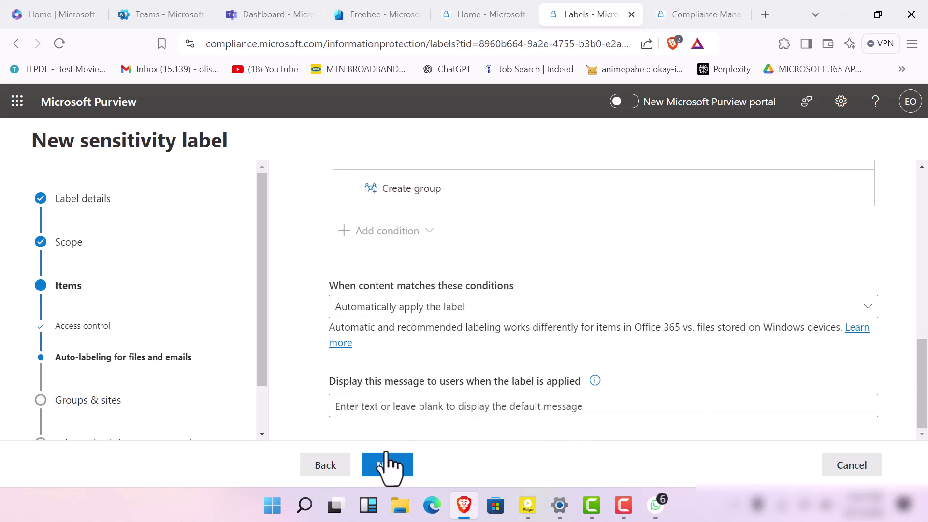
{"action": "left_click", "coordinate": [392, 406]}
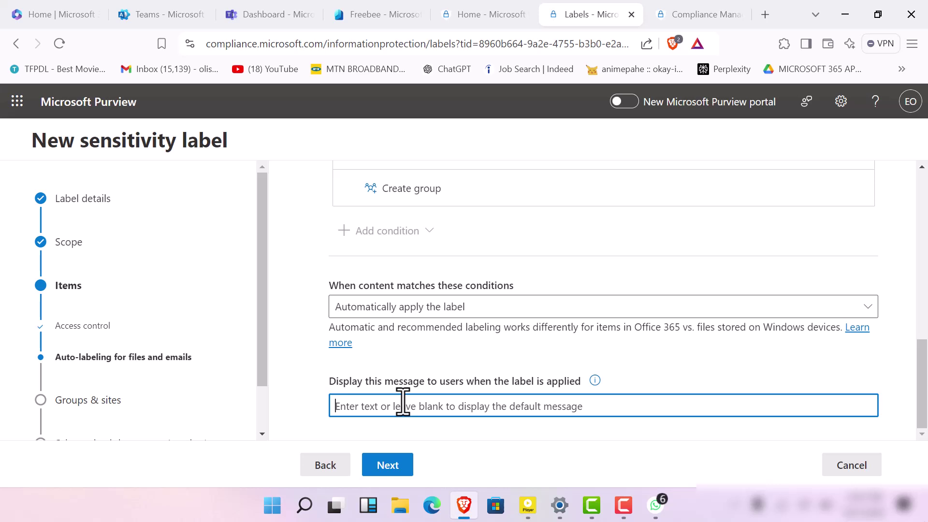
{"action": "type", "text": "this sens"}
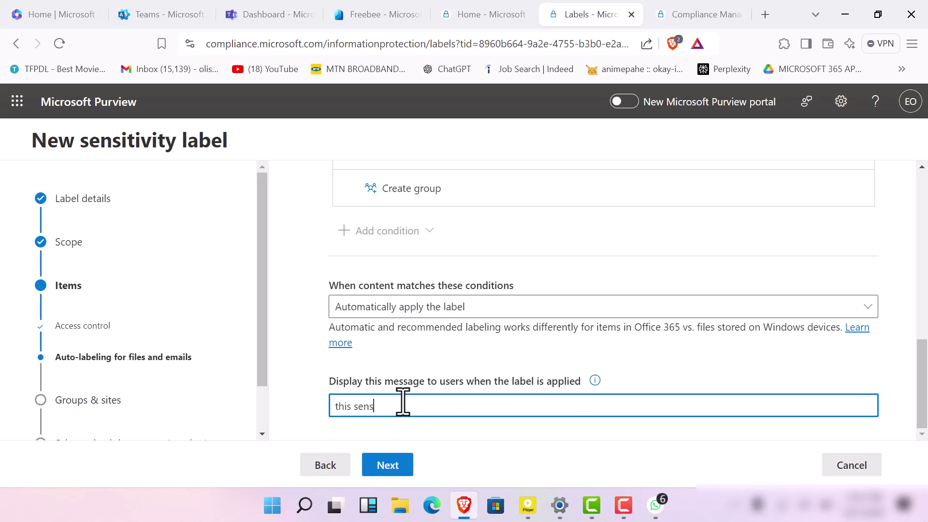
{"action": "key", "text": "BackSpace"}
{"action": "key", "text": "BackSpace"}
{"action": "key", "text": "BackSpace"}
{"action": "key", "text": "BackSpace"}
{"action": "key", "text": "BackSpace"}
{"action": "key", "text": "BackSpace"}
{"action": "key", "text": "BackSpace"}
{"action": "key", "text": "BackSpace"}
{"action": "key", "text": "BackSpace"}
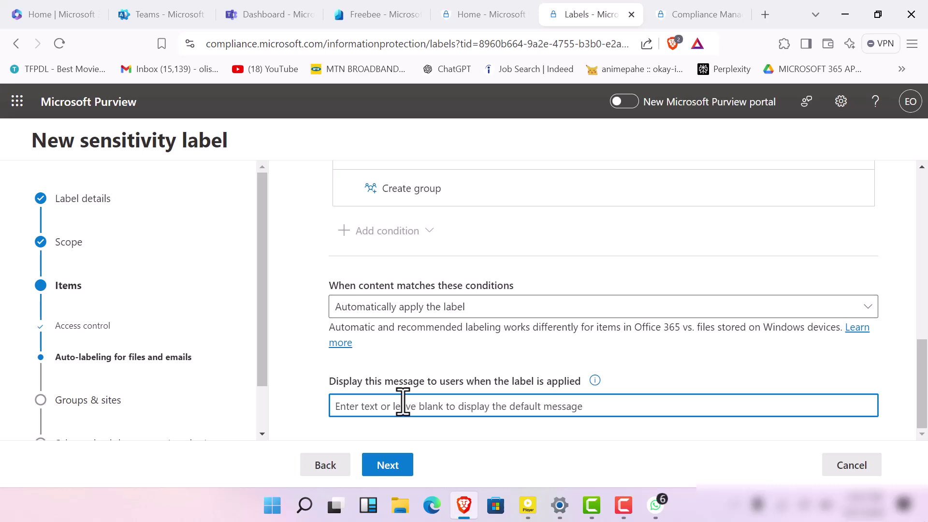
{"action": "type", "text": "dar"}
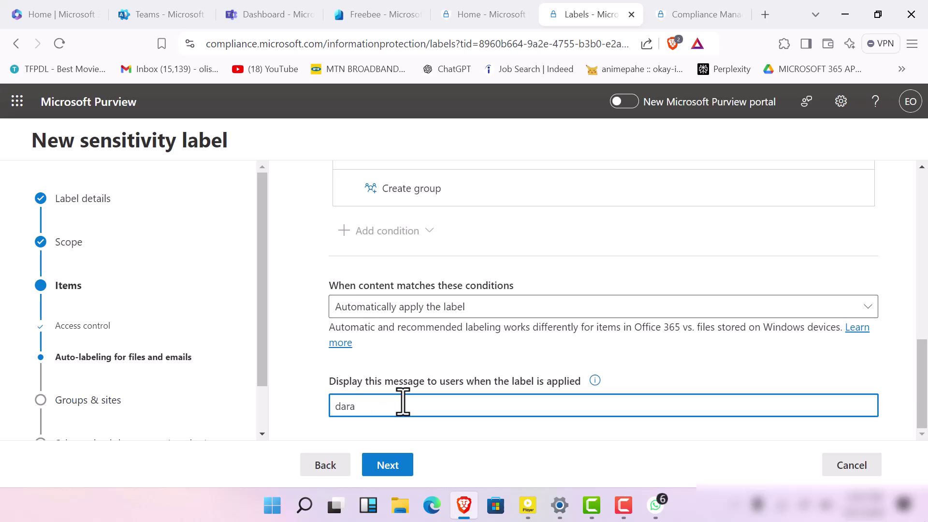
{"action": "type", "text": "a"}
{"action": "key", "text": "BackSpace"}
{"action": "key", "text": "BackSpace"}
{"action": "type", "text": "nenelabs data protectio"}
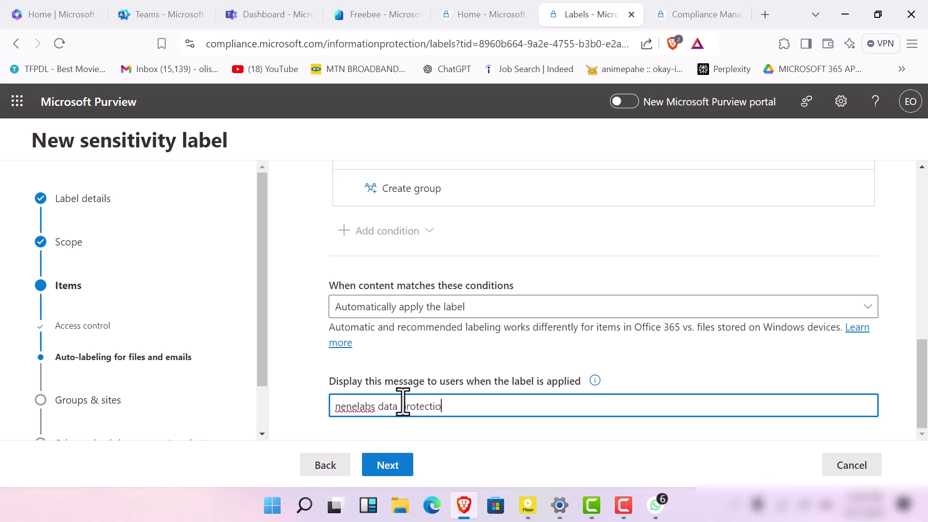
{"action": "type", "text": "n applied."}
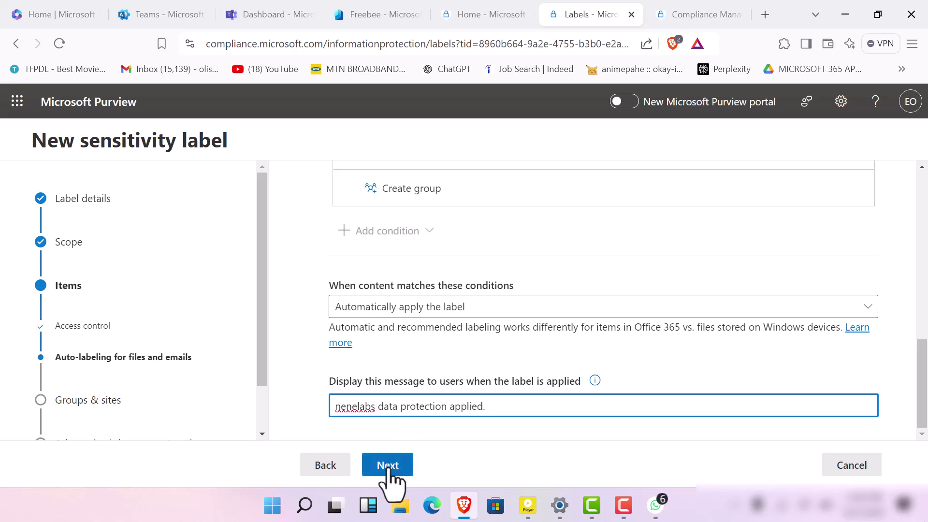
- Continue past the groups and sites and schematized data assets settings to the final page and review the label's settings summary
{"action": "left_click", "coordinate": [392, 472]}
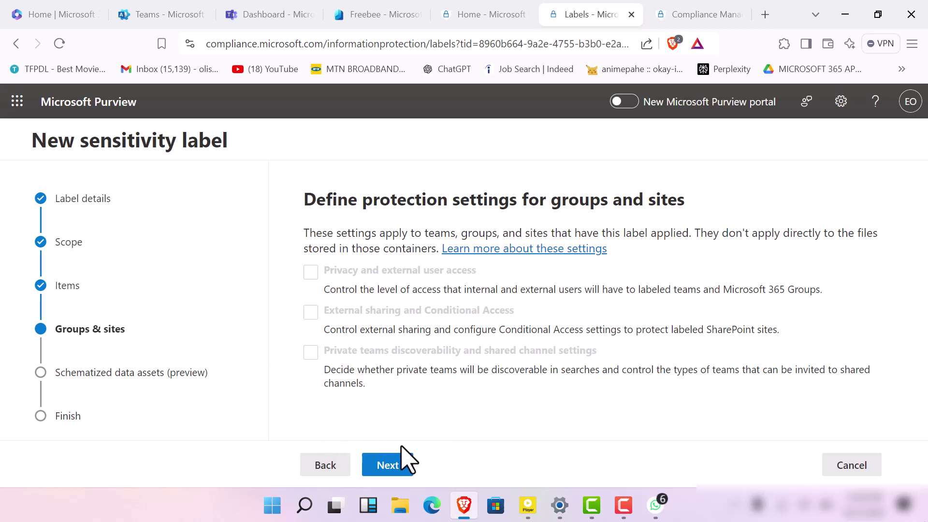
{"action": "left_click", "coordinate": [399, 465]}
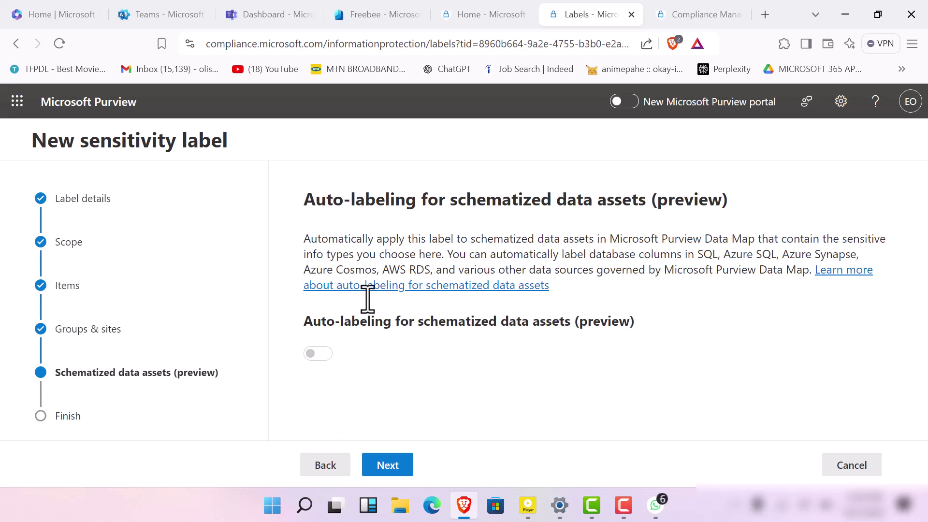
{"action": "left_click", "coordinate": [388, 465]}
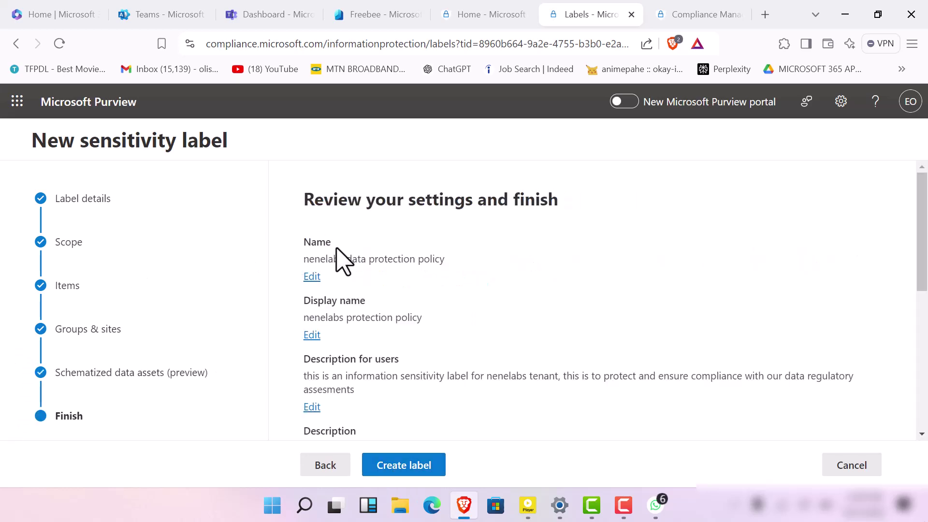
{"action": "scroll", "coordinate": [379, 264], "scroll_direction": "down", "scroll_amount": 3}
{"action": "scroll", "coordinate": [367, 252], "scroll_direction": "up", "scroll_amount": 3}
{"action": "scroll", "coordinate": [364, 299], "scroll_direction": "down", "scroll_amount": 2}
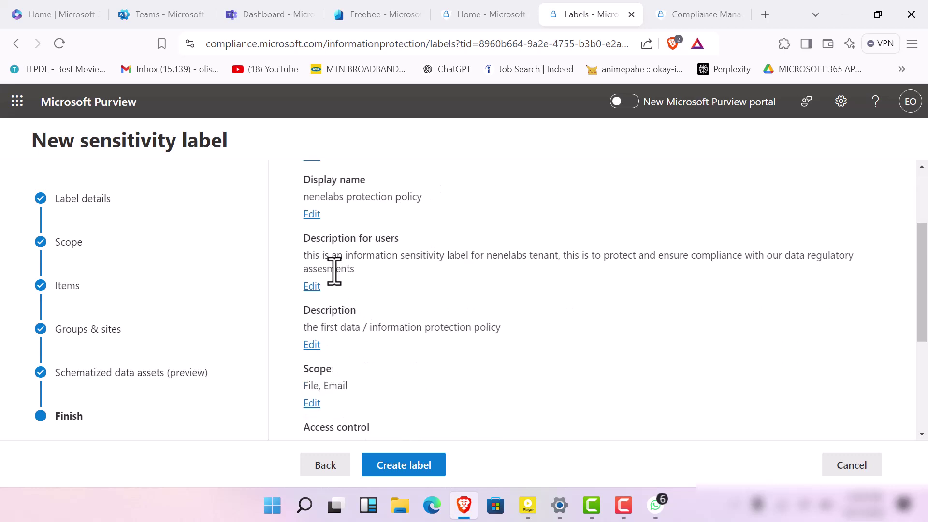
{"action": "scroll", "coordinate": [379, 299], "scroll_direction": "down", "scroll_amount": 2}
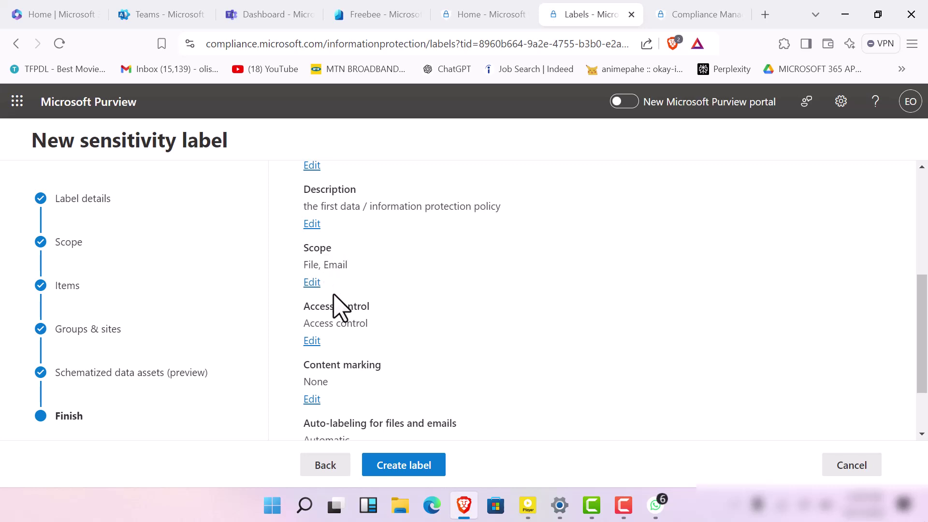
{"action": "scroll", "coordinate": [325, 407], "scroll_direction": "down", "scroll_amount": 2}
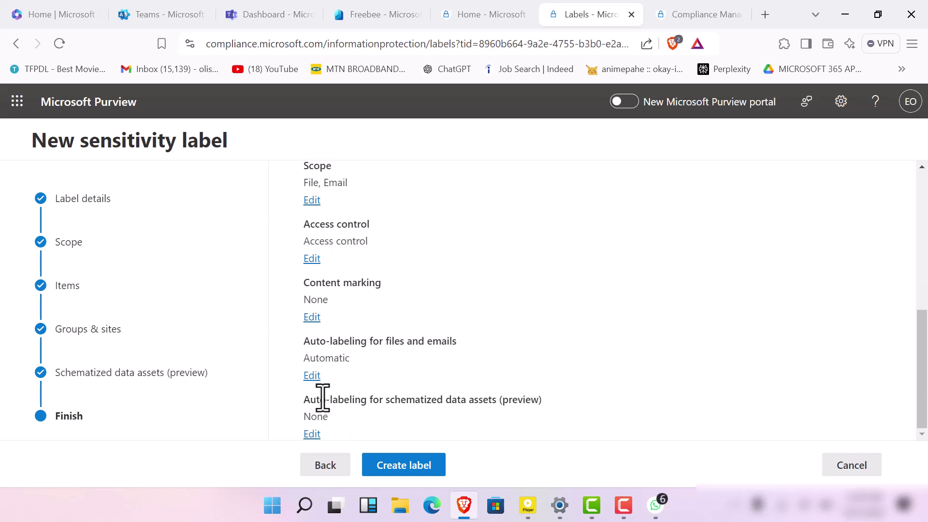
- Reopen the label's item protection settings from the summary and review the access control configuration
{"action": "left_click", "coordinate": [312, 319]}
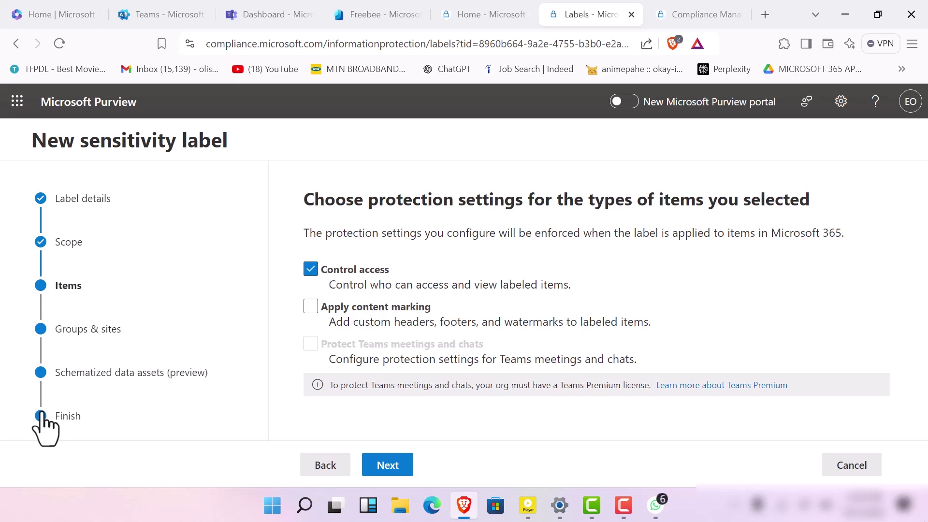
{"action": "left_click", "coordinate": [378, 471]}
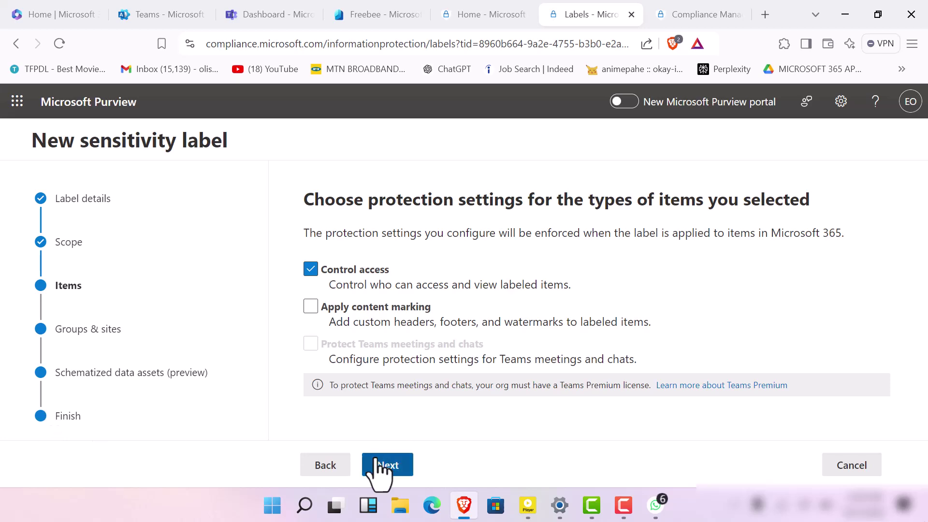
{"action": "left_click", "coordinate": [380, 465]}
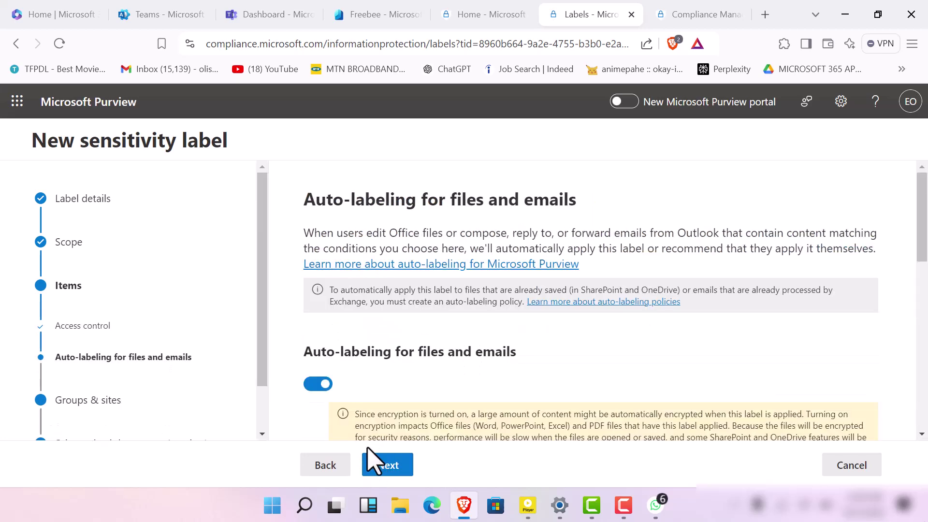
{"action": "left_click", "coordinate": [335, 470]}
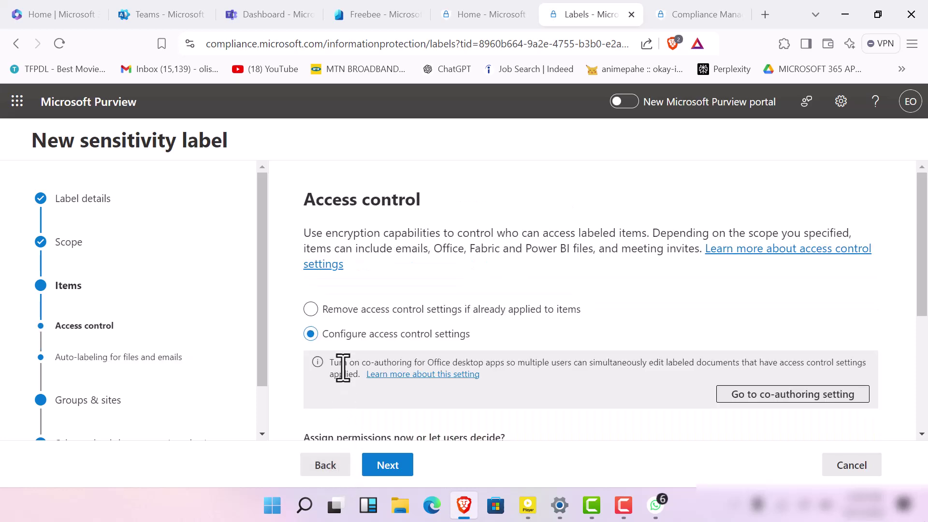
{"action": "scroll", "coordinate": [394, 374], "scroll_direction": "down", "scroll_amount": 5}
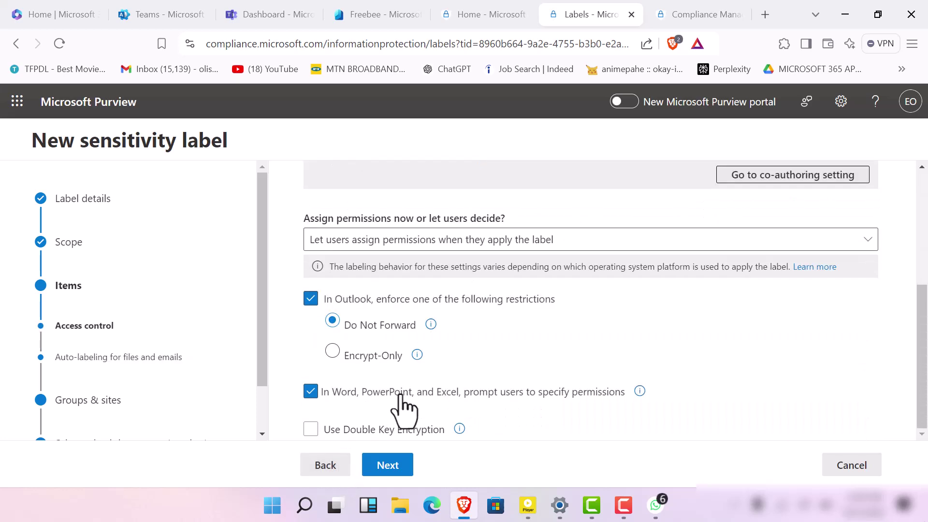
{"action": "left_click", "coordinate": [389, 467]}
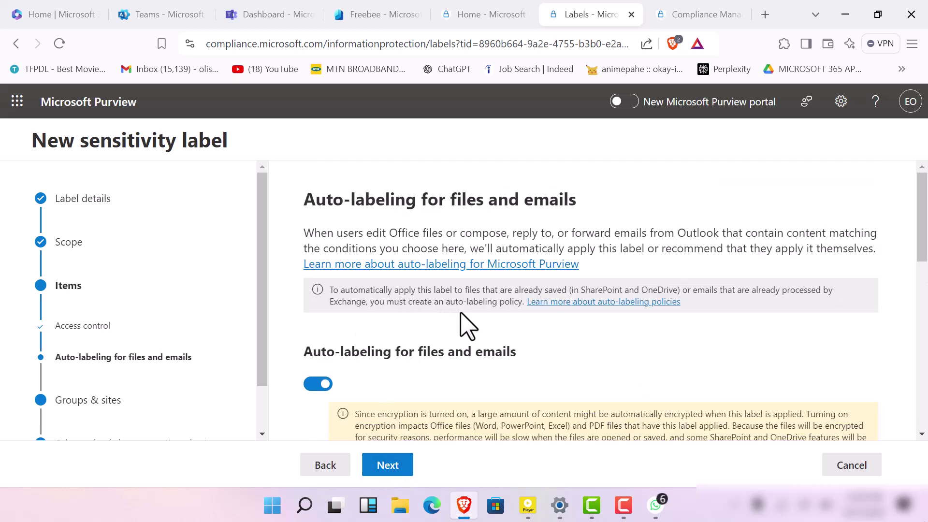
- Review the auto-labeling settings for files and emails, including the content conditions for the Diseases info type
{"action": "scroll", "coordinate": [474, 387], "scroll_direction": "down", "scroll_amount": 2}
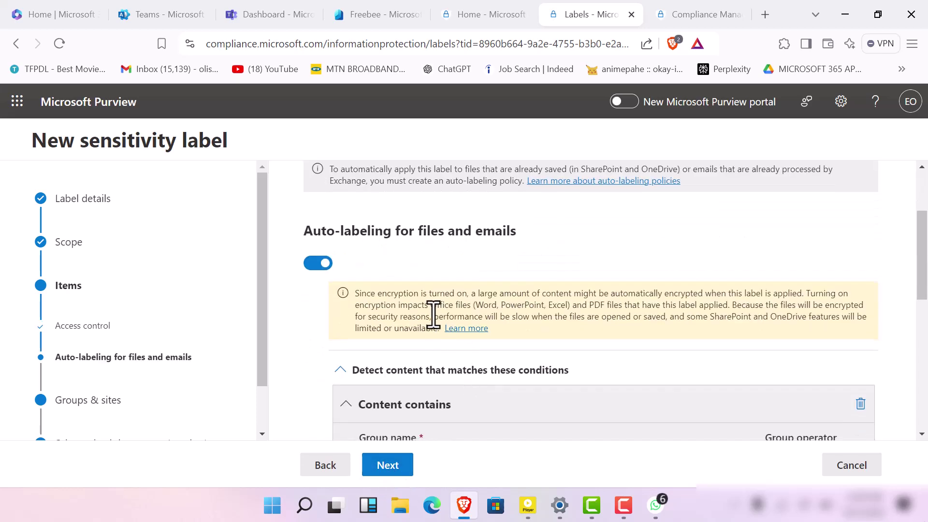
{"action": "scroll", "coordinate": [434, 329], "scroll_direction": "down", "scroll_amount": 7}
{"action": "scroll", "coordinate": [442, 337], "scroll_direction": "up", "scroll_amount": 5}
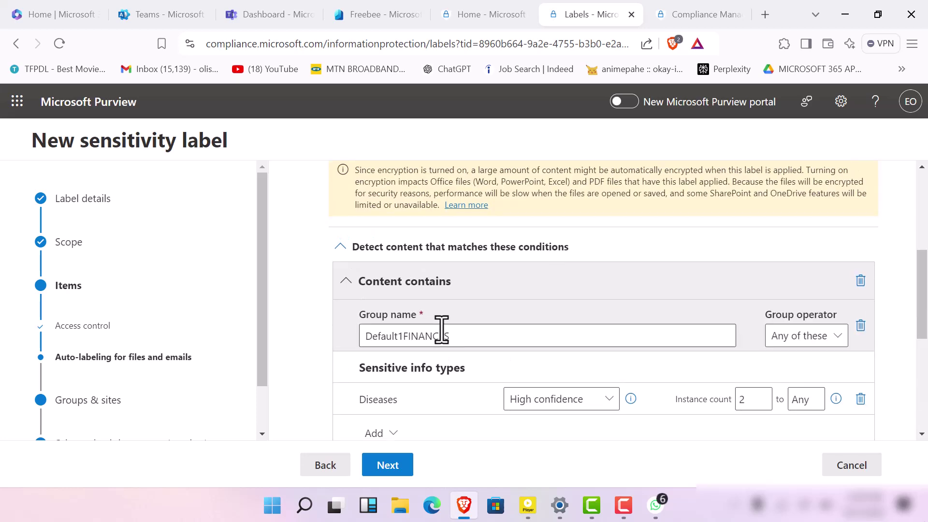
{"action": "scroll", "coordinate": [441, 334], "scroll_direction": "down", "scroll_amount": 5}
{"action": "scroll", "coordinate": [442, 353], "scroll_direction": "up", "scroll_amount": 9}
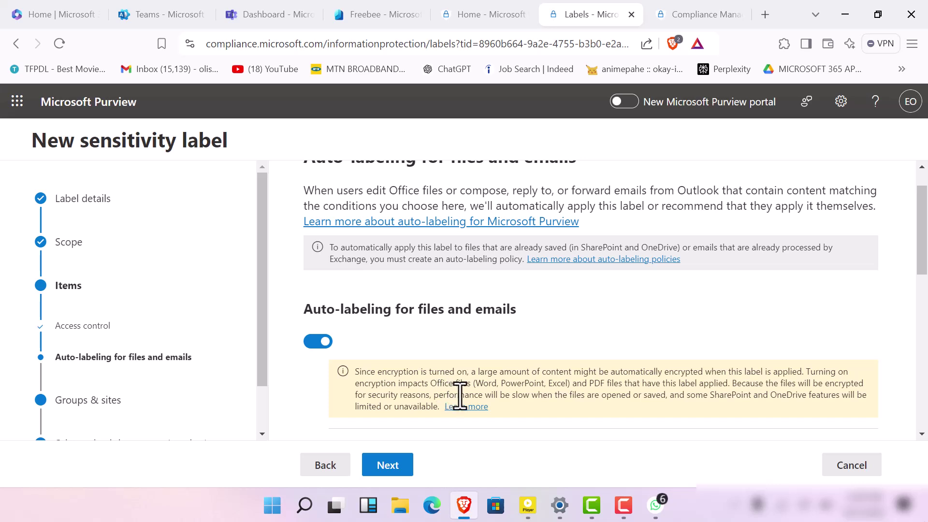
{"action": "scroll", "coordinate": [460, 395], "scroll_direction": "up", "scroll_amount": 1}
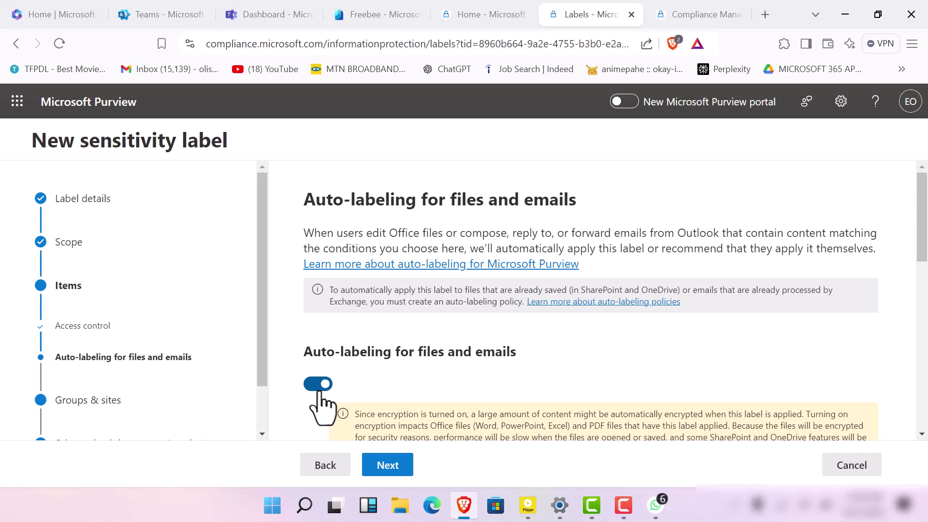
- Return to the item protection settings and recheck the access control and auto-labeling options through to the groups and sites settings
{"action": "left_click", "coordinate": [317, 462]}
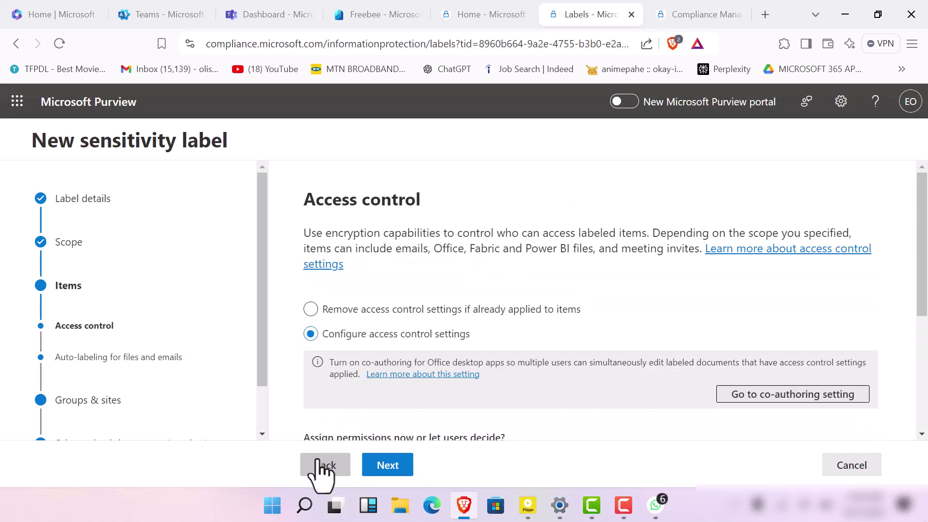
{"action": "left_click", "coordinate": [318, 462]}
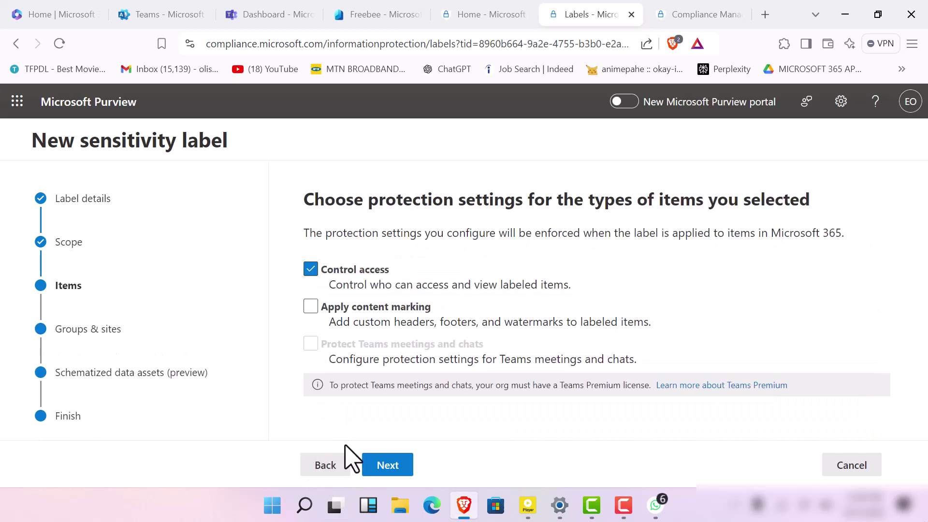
{"action": "left_click", "coordinate": [379, 464]}
{"action": "scroll", "coordinate": [395, 434], "scroll_direction": "down", "scroll_amount": 2}
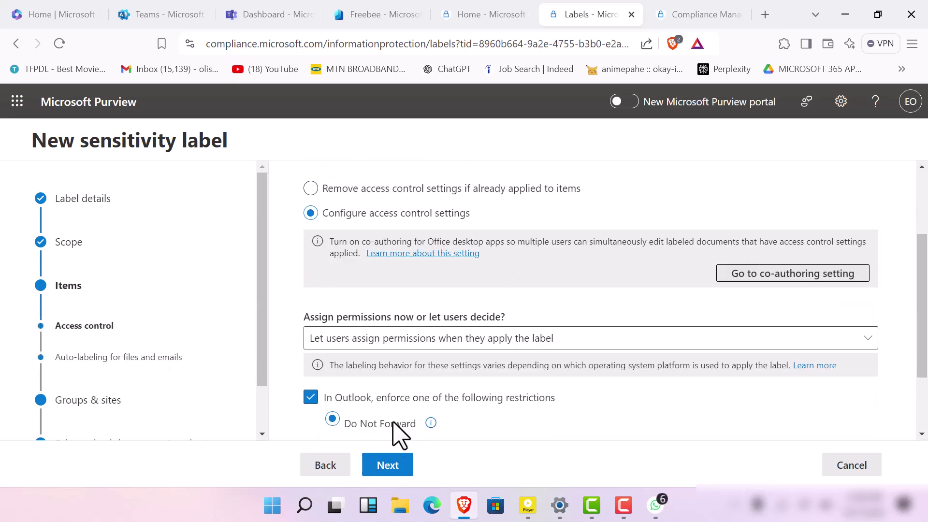
{"action": "scroll", "coordinate": [396, 434], "scroll_direction": "down", "scroll_amount": 2}
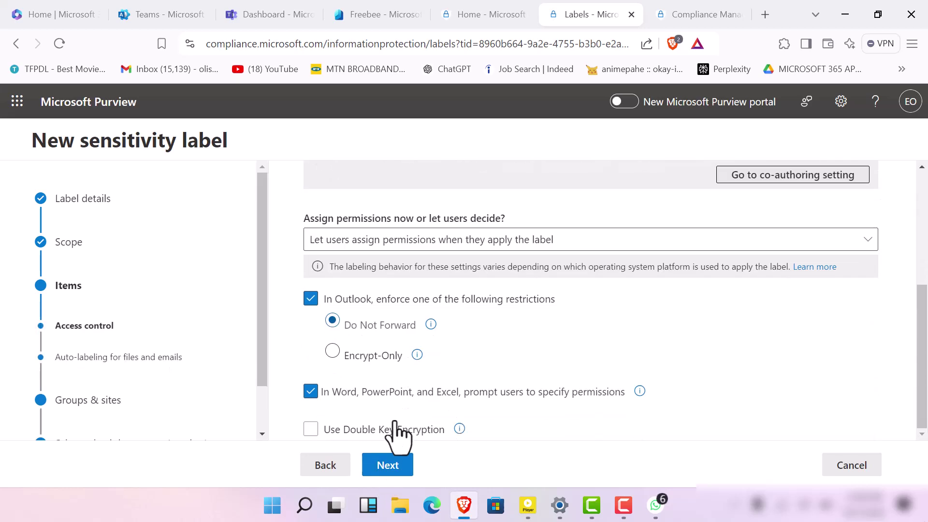
{"action": "left_click", "coordinate": [387, 476]}
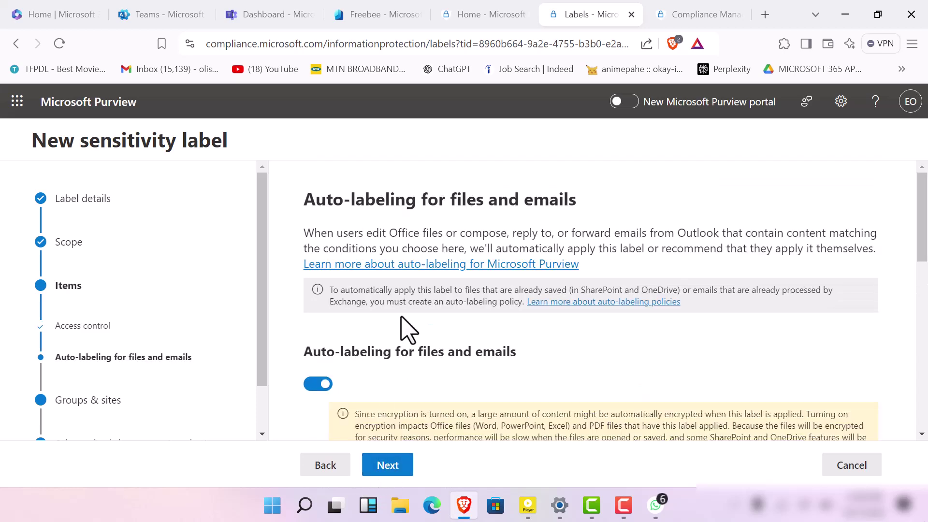
{"action": "scroll", "coordinate": [404, 339], "scroll_direction": "down", "scroll_amount": 5}
{"action": "scroll", "coordinate": [400, 379], "scroll_direction": "down", "scroll_amount": 6}
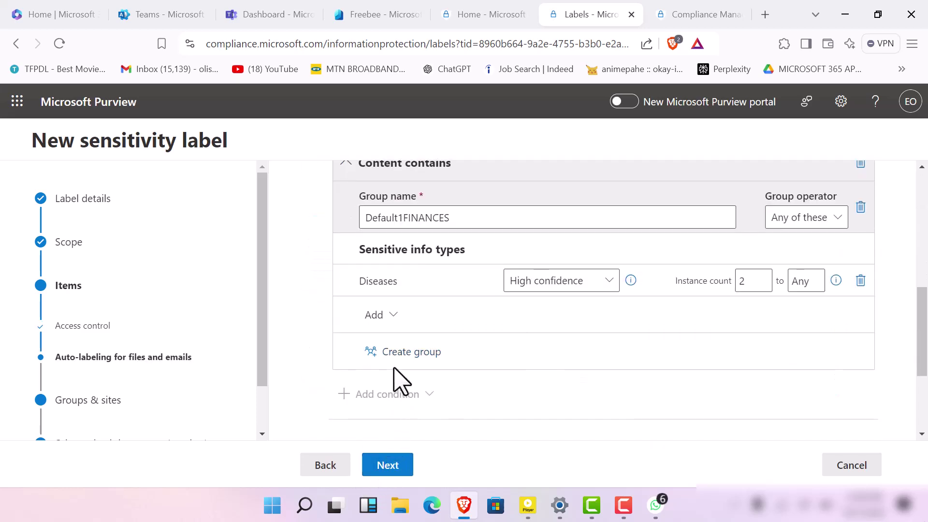
{"action": "left_click", "coordinate": [394, 473]}
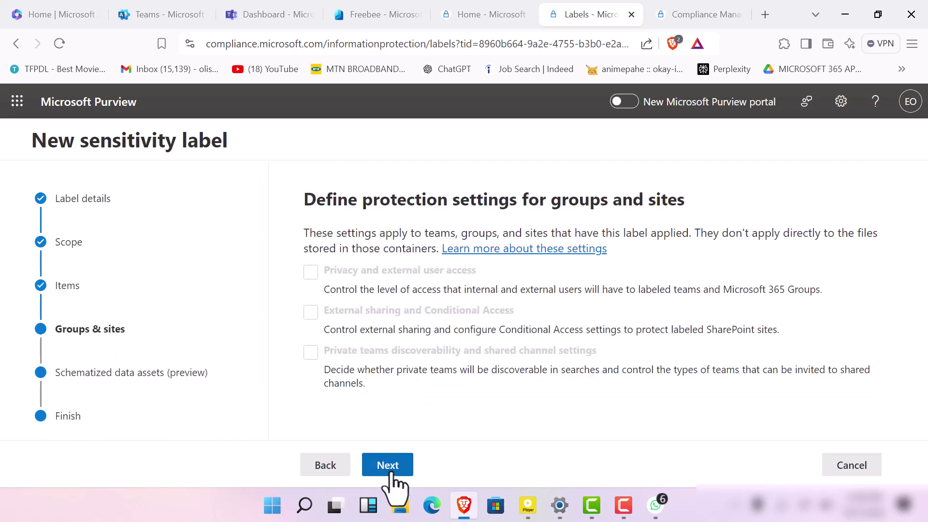
- Go back through the label setup to check its scope and basic details
{"action": "left_click", "coordinate": [335, 462]}
{"action": "left_click", "coordinate": [335, 465]}
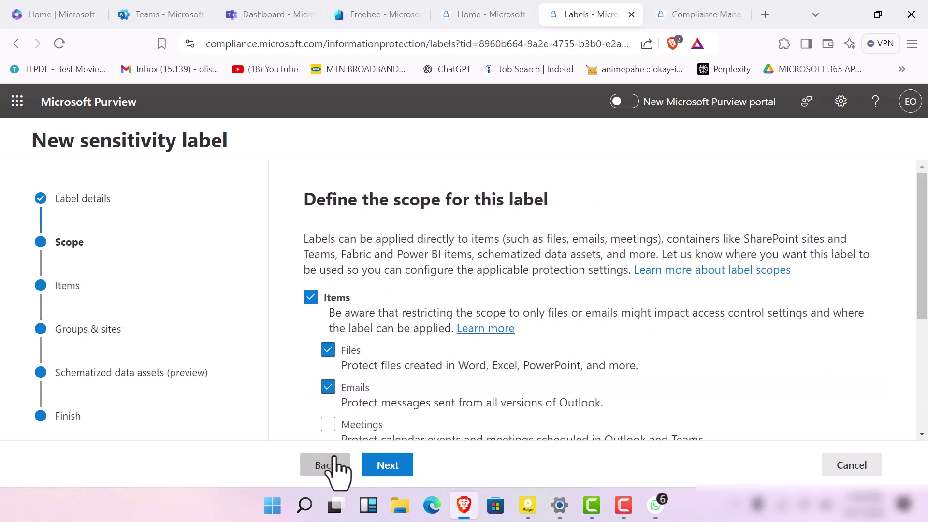
{"action": "left_click", "coordinate": [336, 465]}
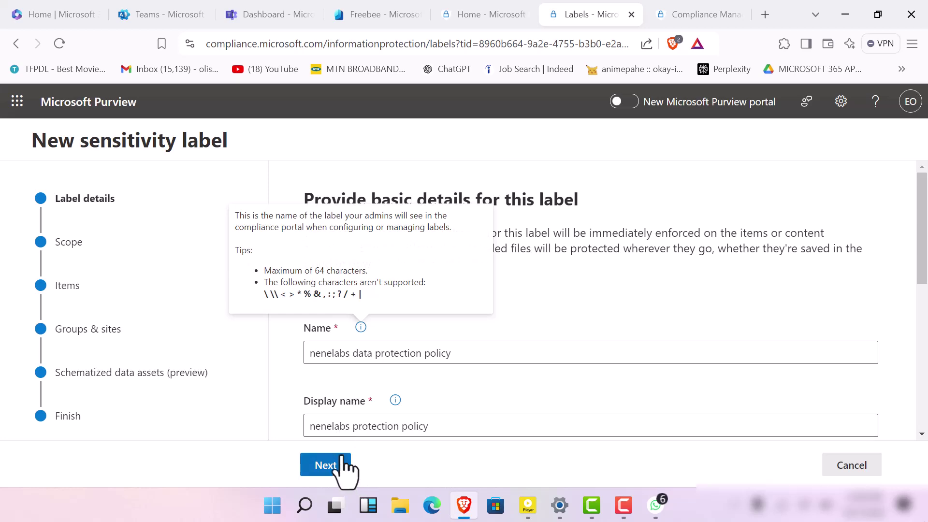
{"action": "left_click", "coordinate": [326, 465]}
{"action": "left_click", "coordinate": [328, 465]}
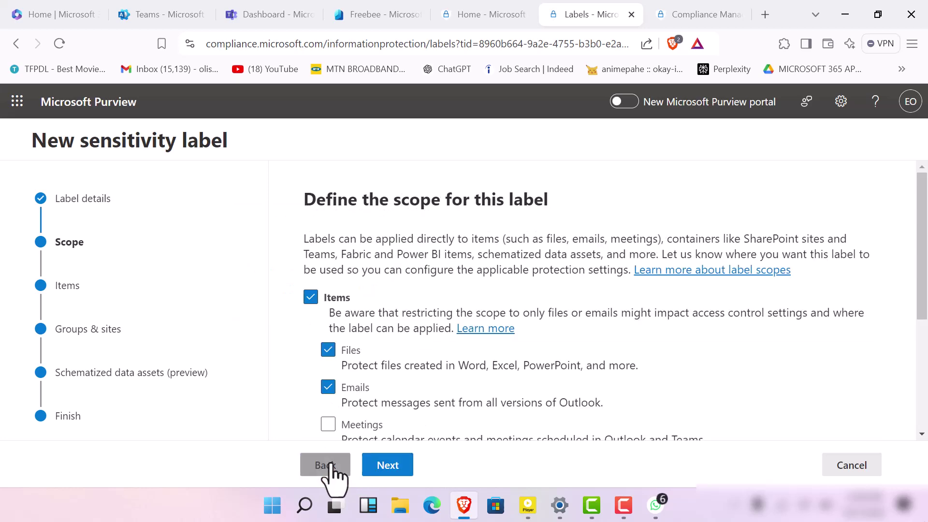
{"action": "left_click", "coordinate": [338, 466]}
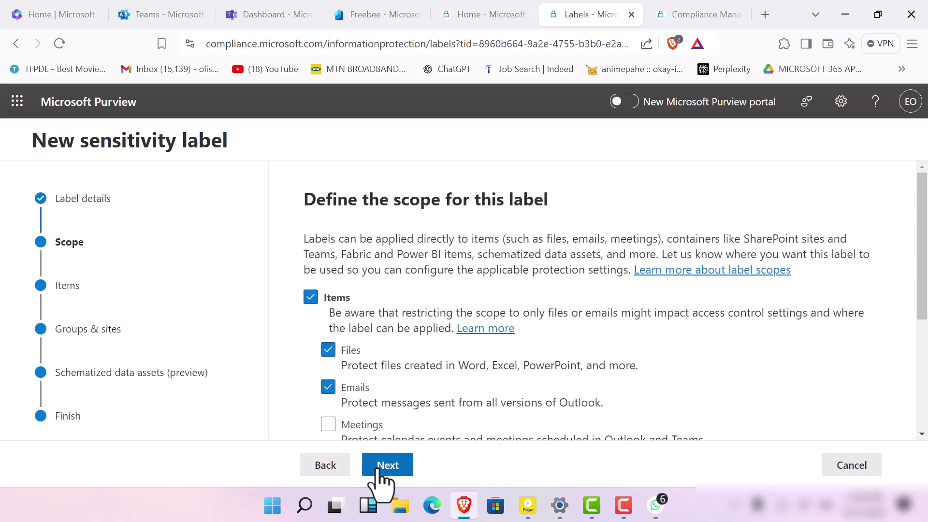
- Proceed from the scope through the access control settings and turn off auto-labeling for files and emails
{"action": "left_click", "coordinate": [387, 465]}
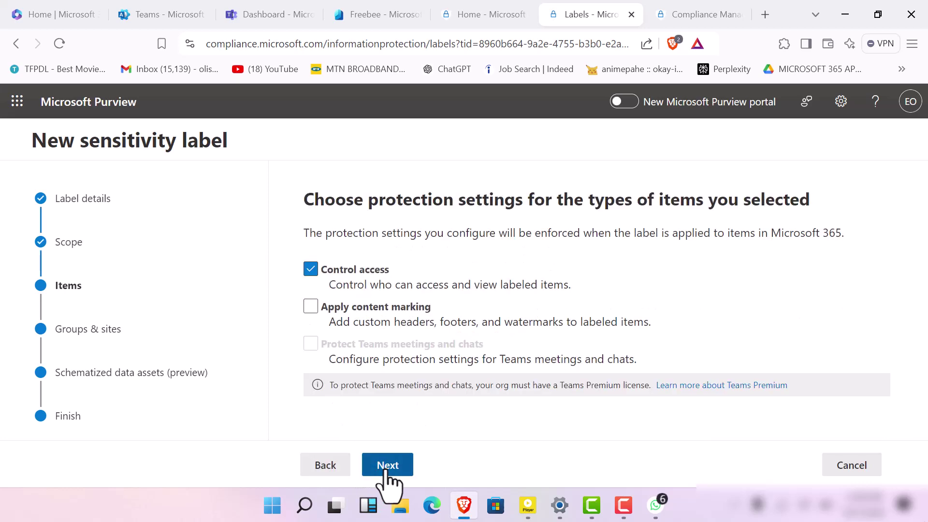
{"action": "left_click", "coordinate": [387, 468]}
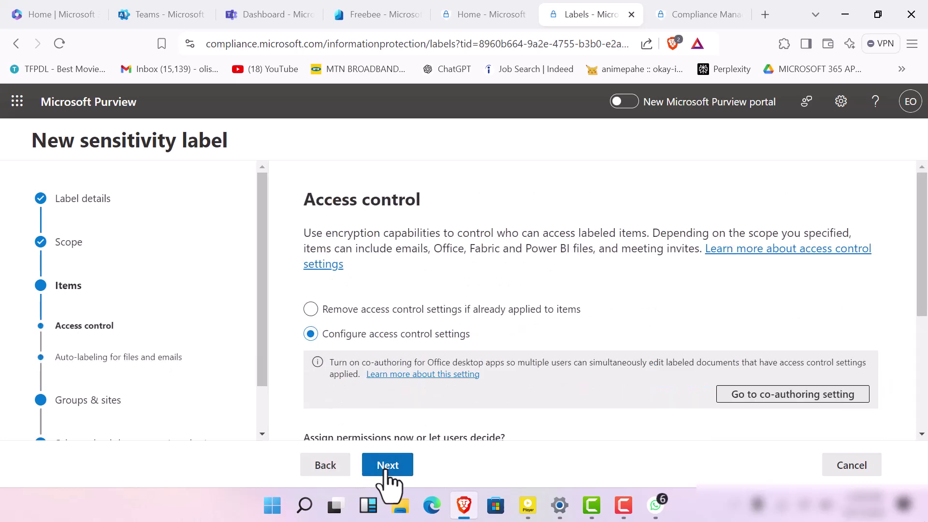
{"action": "left_click", "coordinate": [387, 466]}
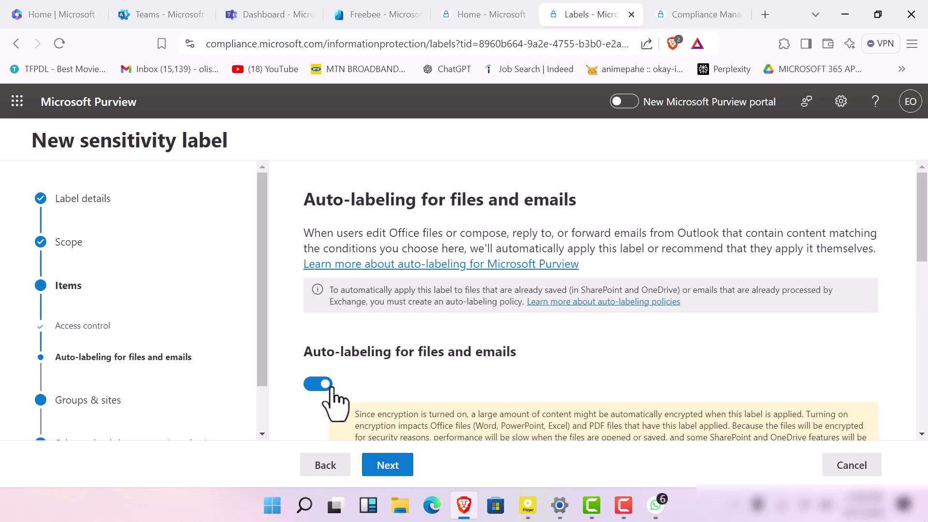
{"action": "left_click", "coordinate": [317, 386]}
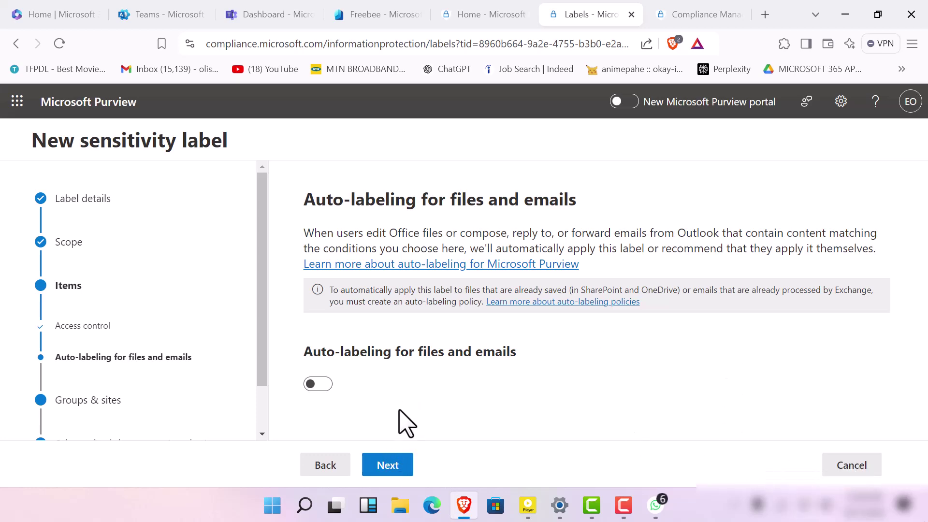
- Continue past the remaining settings to the final review and create the sensitivity label
{"action": "left_click", "coordinate": [380, 467]}
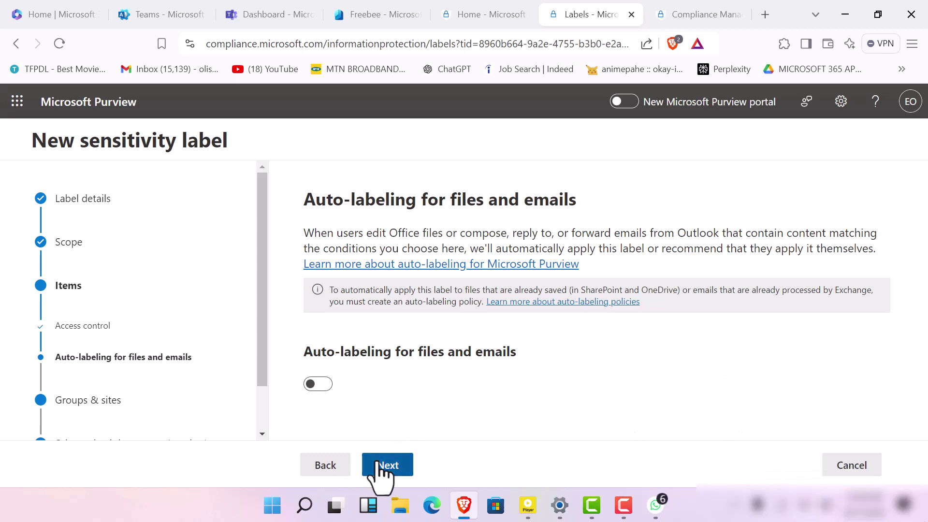
{"action": "left_click", "coordinate": [379, 467]}
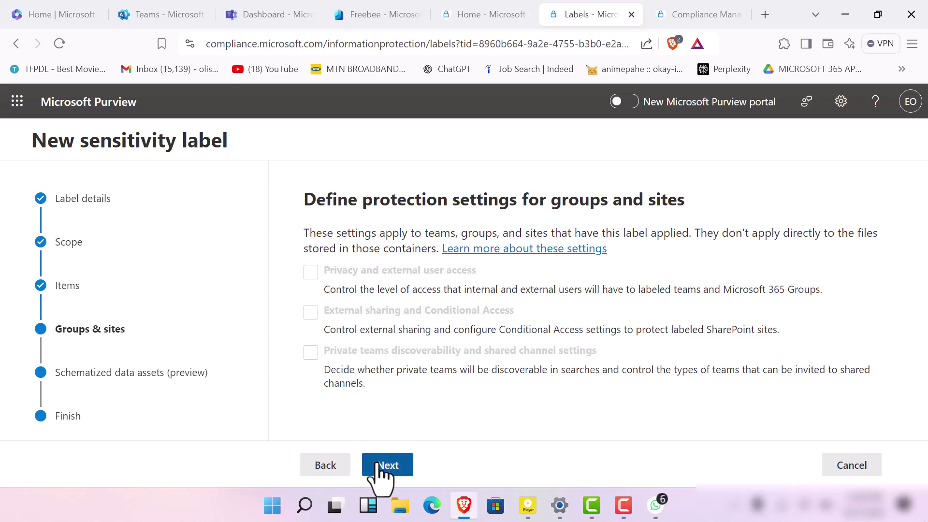
{"action": "left_click", "coordinate": [379, 466]}
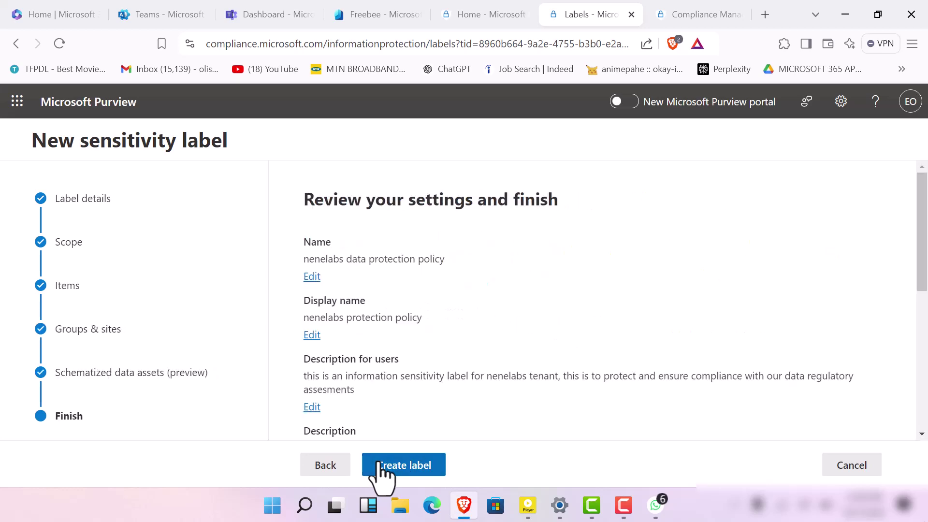
{"action": "scroll", "coordinate": [373, 376], "scroll_direction": "down", "scroll_amount": 3}
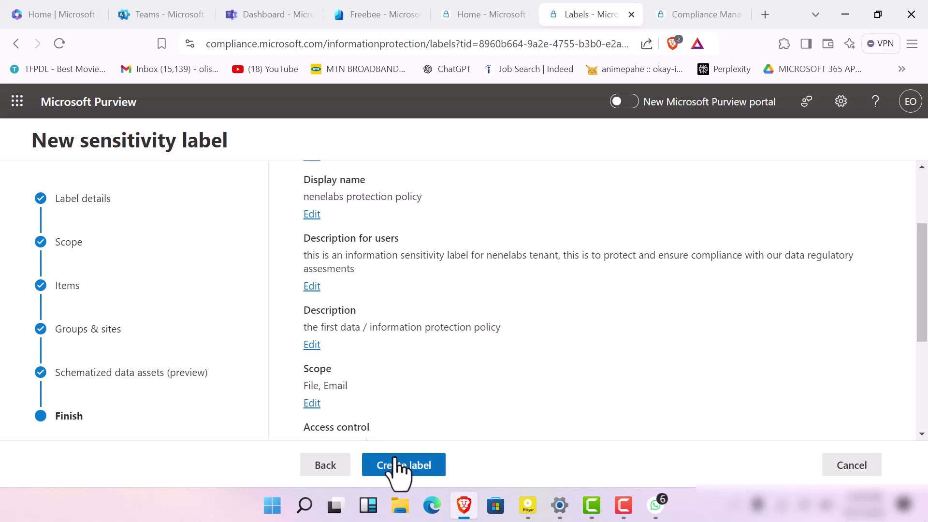
{"action": "left_click", "coordinate": [405, 472]}
{"action": "scroll", "coordinate": [397, 377], "scroll_direction": "down", "scroll_amount": 4}
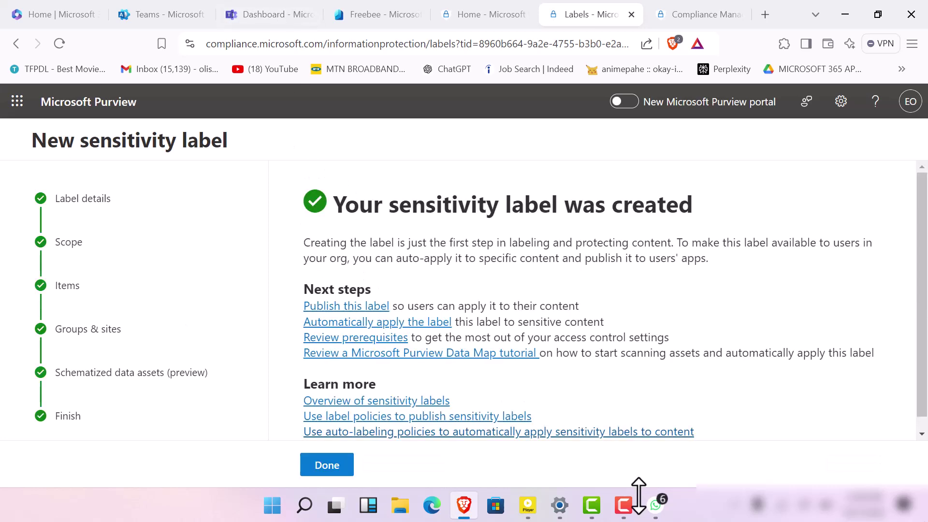
{"action": "left_click", "coordinate": [623, 505]}
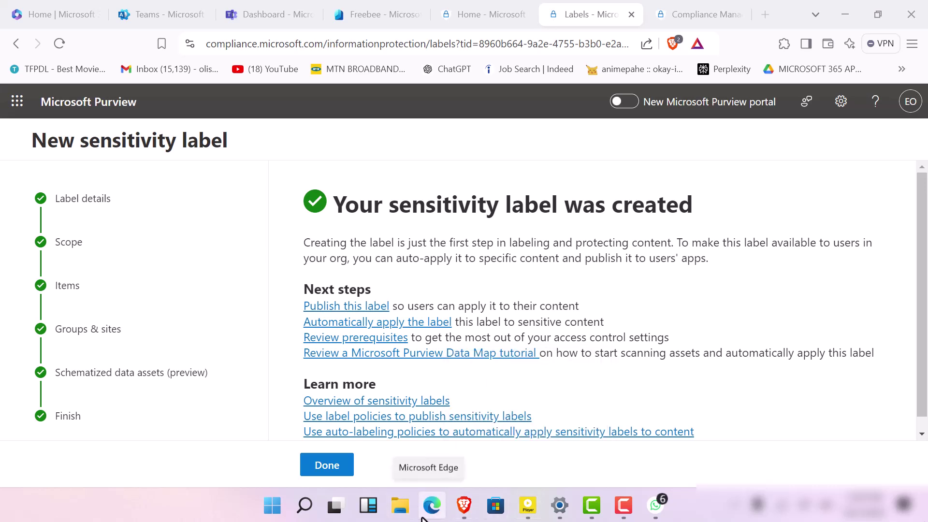
{"action": "mouse_move", "coordinate": [454, 519]}
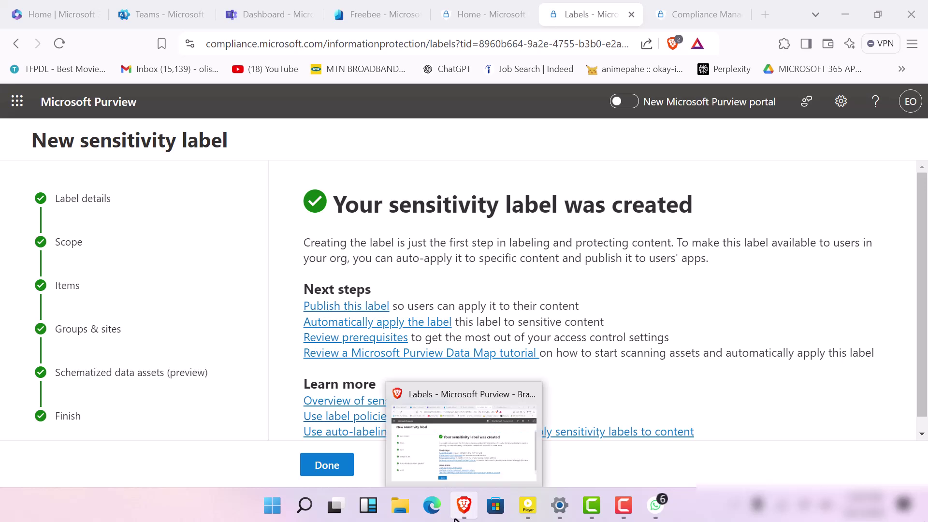
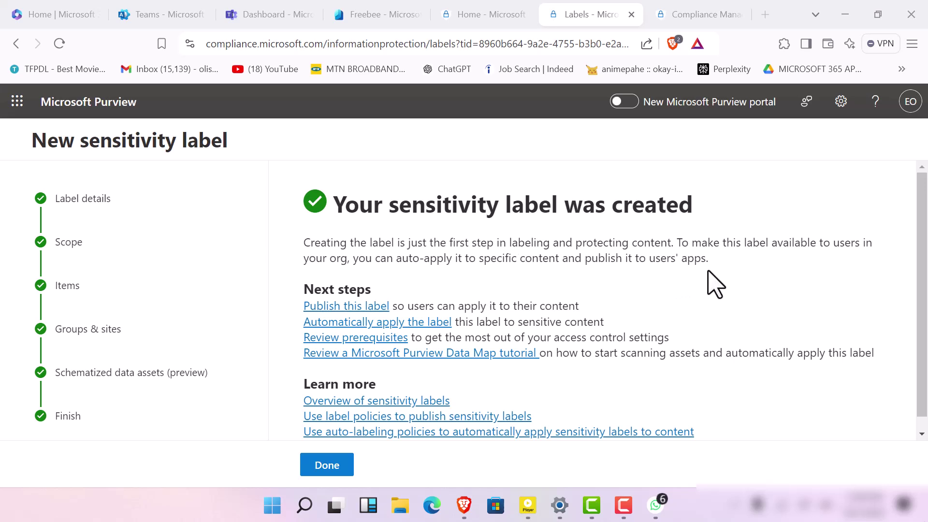
- Look over the suggested follow-up actions for the created label and finish the label setup
{"action": "scroll", "coordinate": [376, 384], "scroll_direction": "down", "scroll_amount": 1}
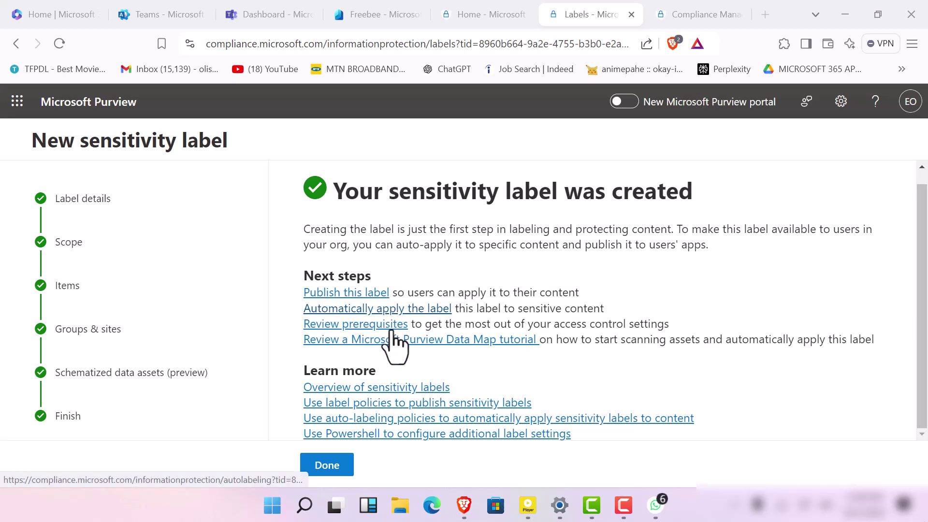
{"action": "left_click", "coordinate": [334, 462]}
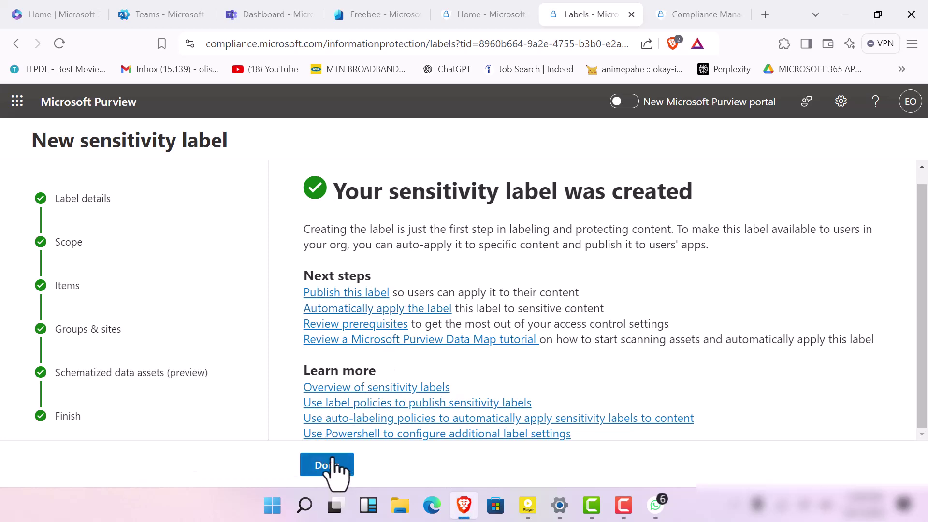
- Close the finished label setup and look over the list of sensitivity labels, including the new nenelabs protection policy
{"action": "left_click", "coordinate": [334, 466]}
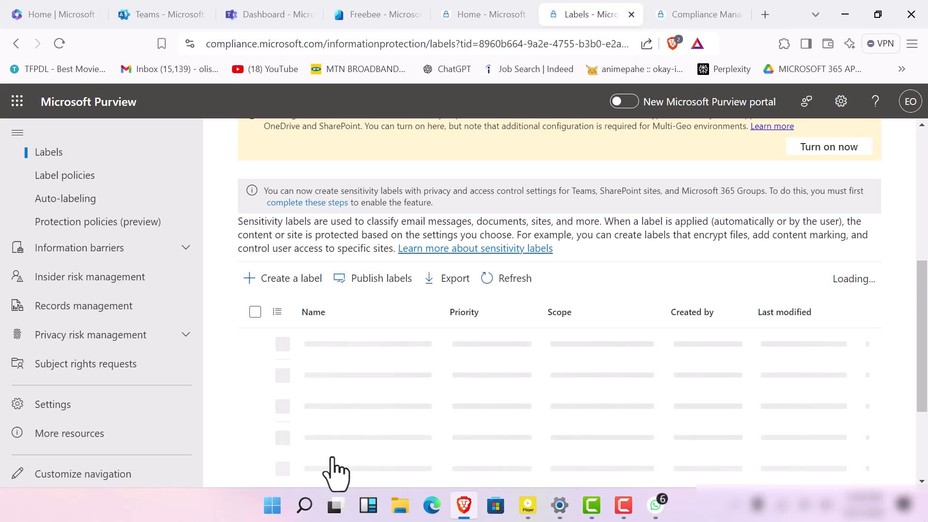
{"action": "scroll", "coordinate": [386, 401], "scroll_direction": "up", "scroll_amount": 5}
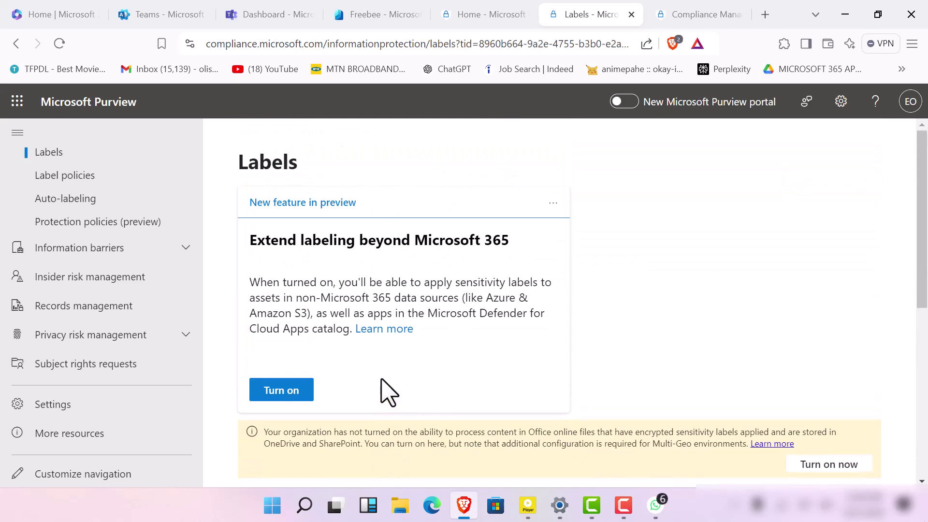
{"action": "scroll", "coordinate": [388, 391], "scroll_direction": "down", "scroll_amount": 6}
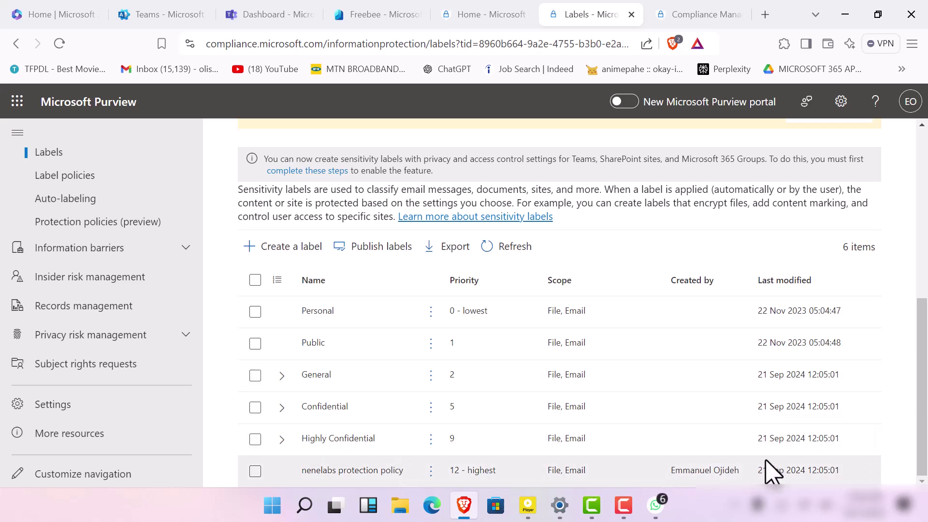
{"action": "scroll", "coordinate": [602, 449], "scroll_direction": "up", "scroll_amount": 6}
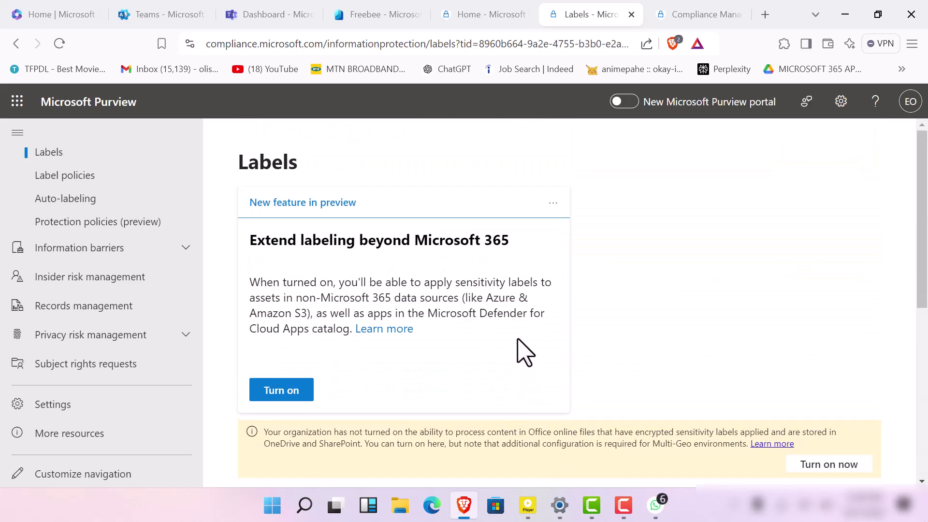
{"action": "scroll", "coordinate": [498, 334], "scroll_direction": "down", "scroll_amount": 6}
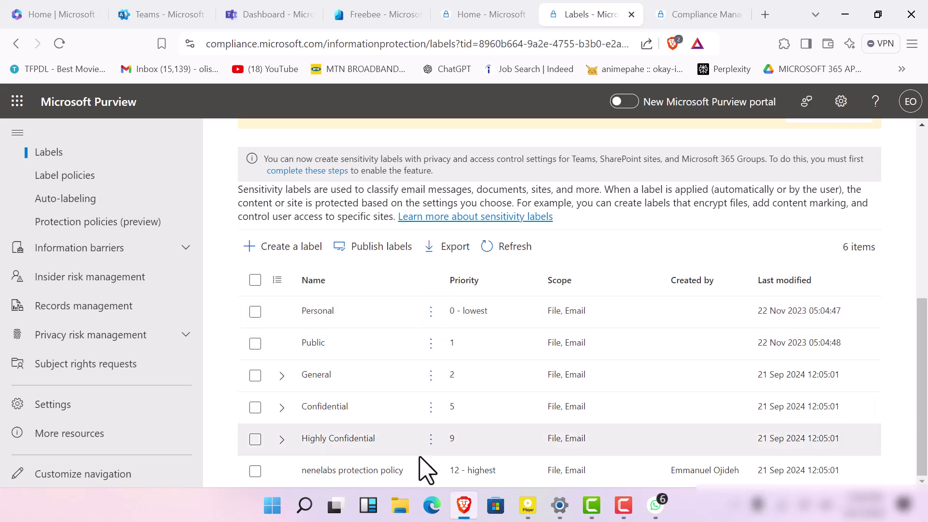
{"action": "left_click", "coordinate": [255, 471]}
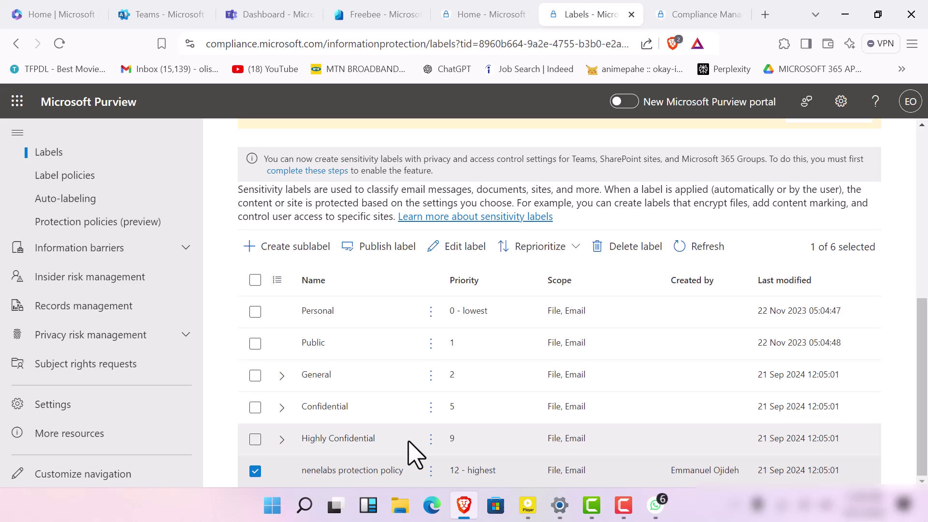
{"action": "left_click", "coordinate": [431, 439]}
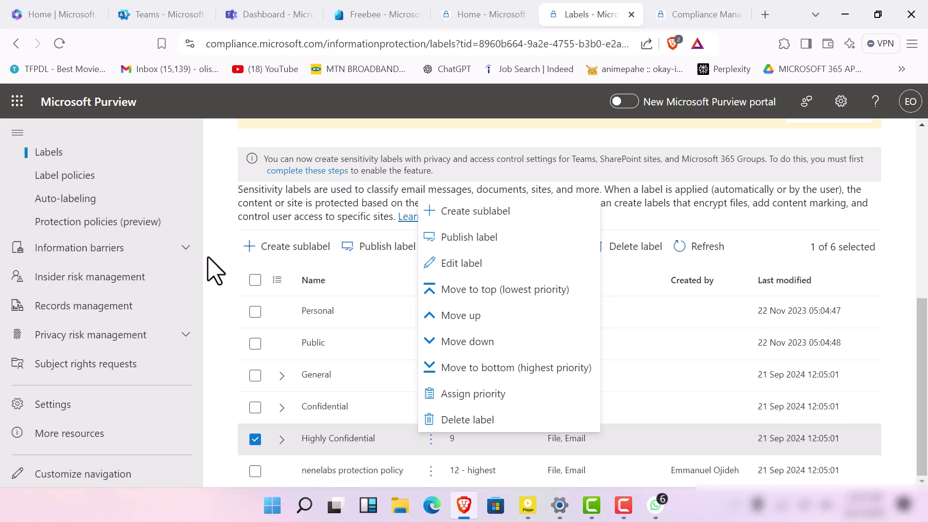
{"action": "left_click", "coordinate": [208, 269]}
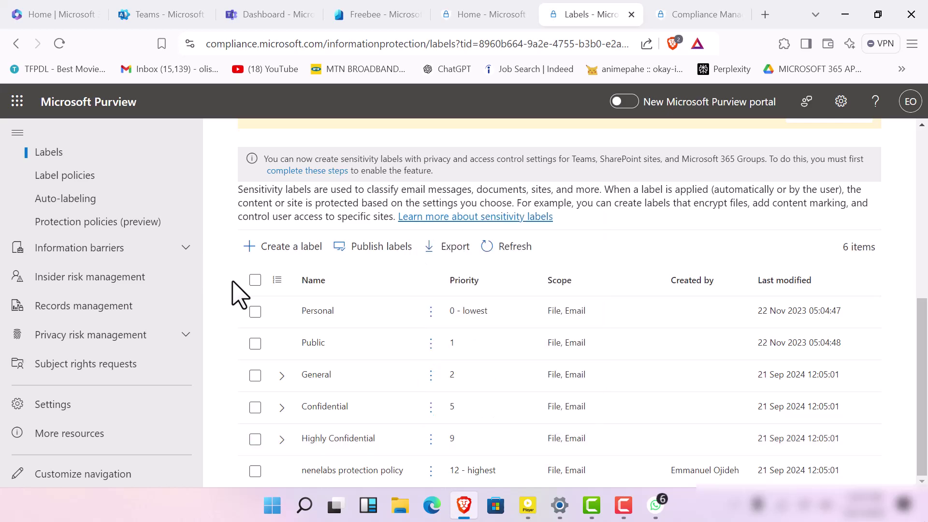
- Open the details of the nenelabs protection policy label and review its description, scope and access control
{"action": "left_click", "coordinate": [253, 468]}
{"action": "left_click", "coordinate": [255, 470]}
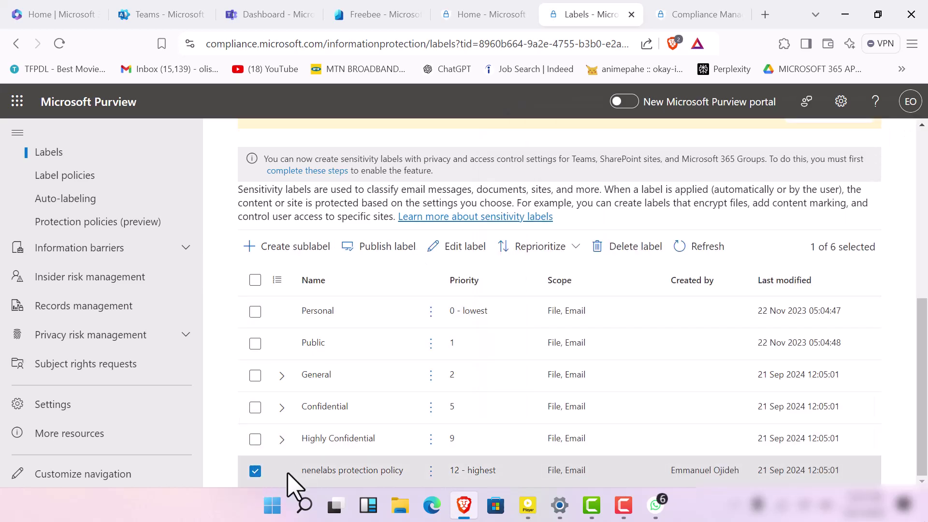
{"action": "left_click", "coordinate": [336, 471]}
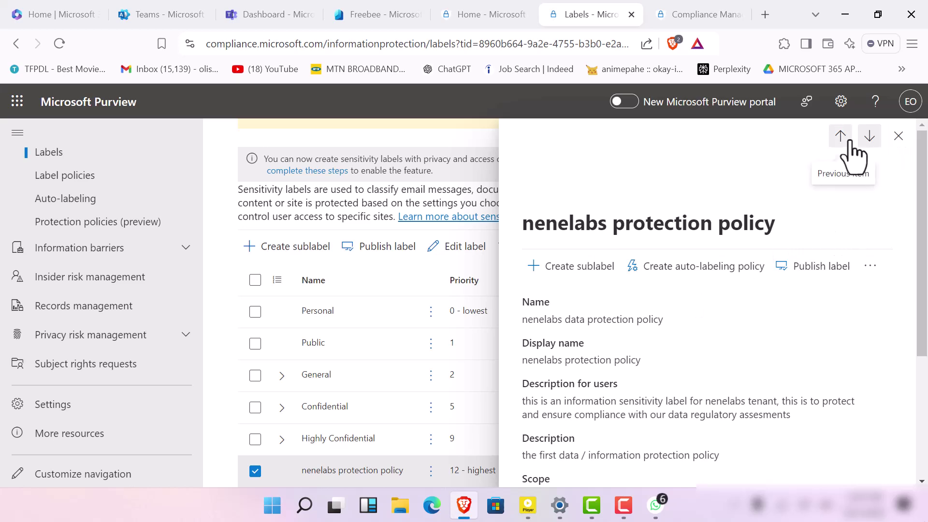
{"action": "scroll", "coordinate": [691, 333], "scroll_direction": "down", "scroll_amount": 4}
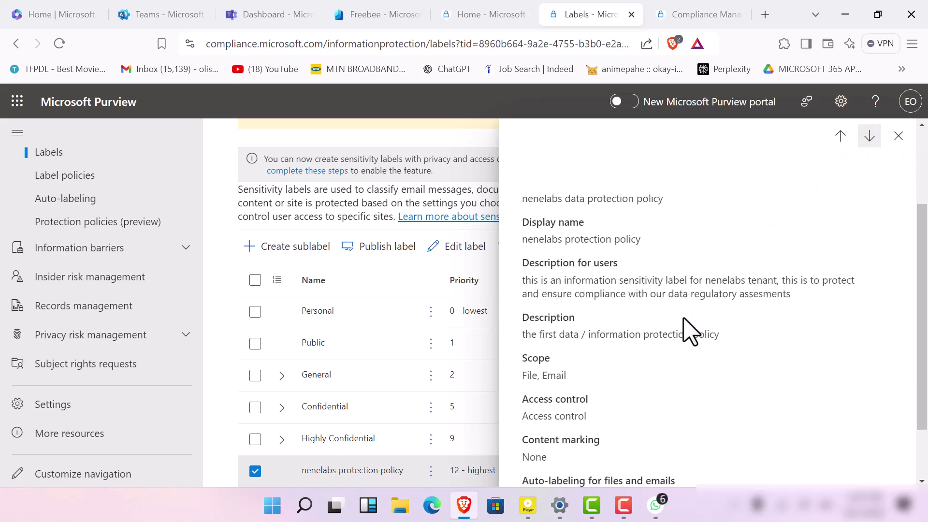
{"action": "scroll", "coordinate": [691, 332], "scroll_direction": "up", "scroll_amount": 4}
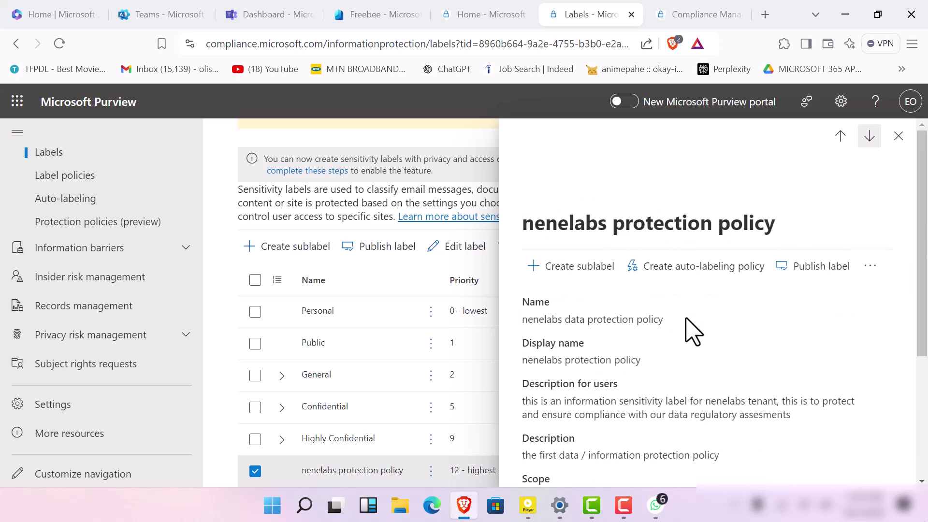
- Reprioritize the nenelabs protection policy label by moving it to the top as the lowest priority
{"action": "left_click", "coordinate": [869, 269]}
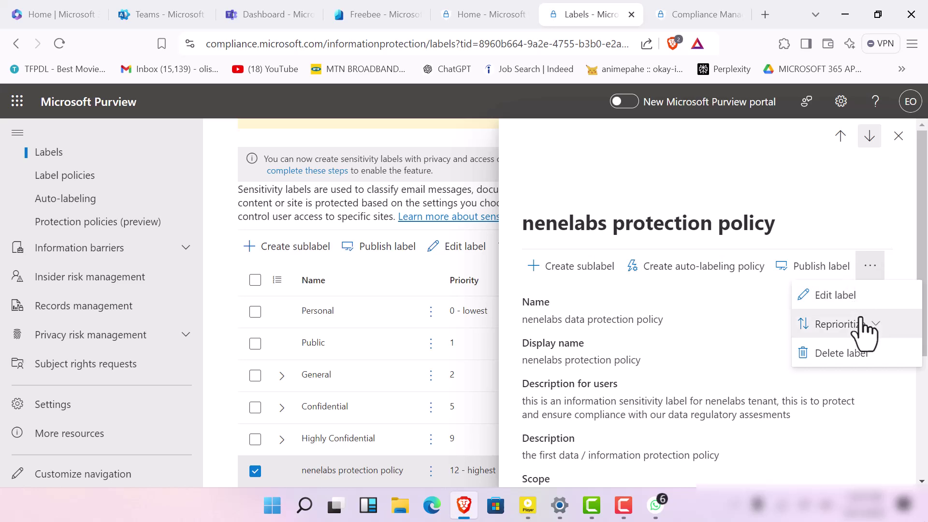
{"action": "left_click", "coordinate": [875, 326]}
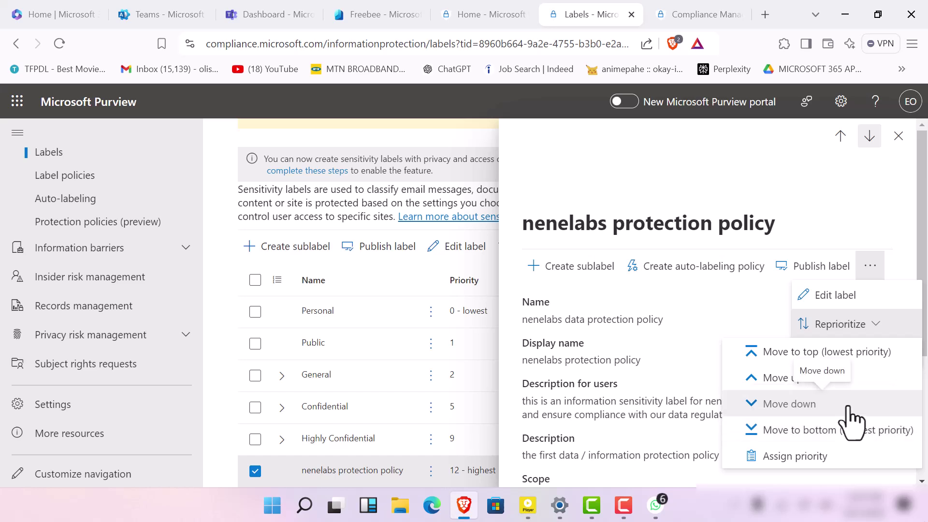
{"action": "left_click", "coordinate": [839, 352]}
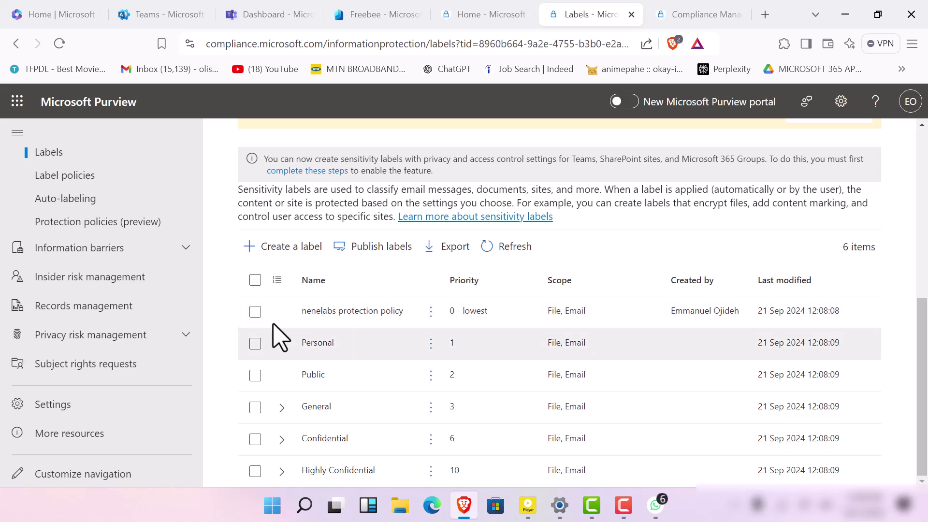
{"action": "left_click", "coordinate": [254, 312]}
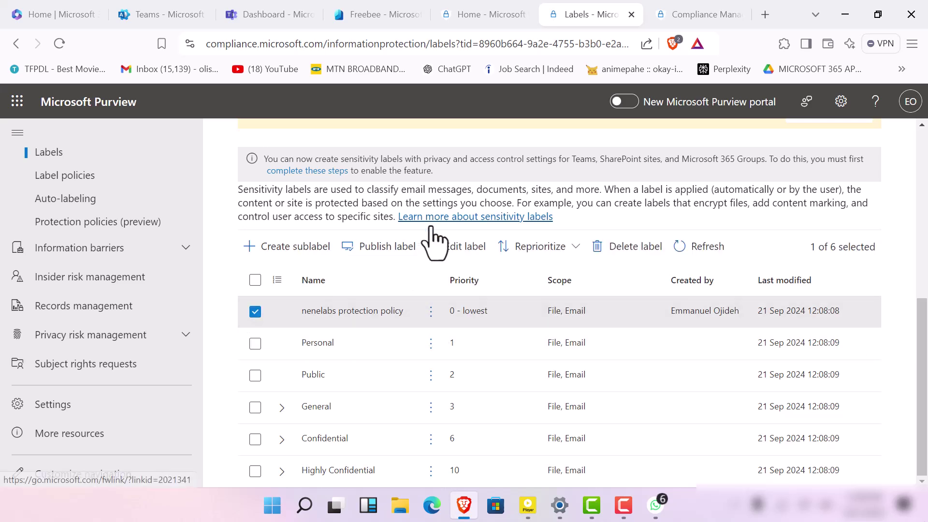
{"action": "left_click", "coordinate": [255, 313]}
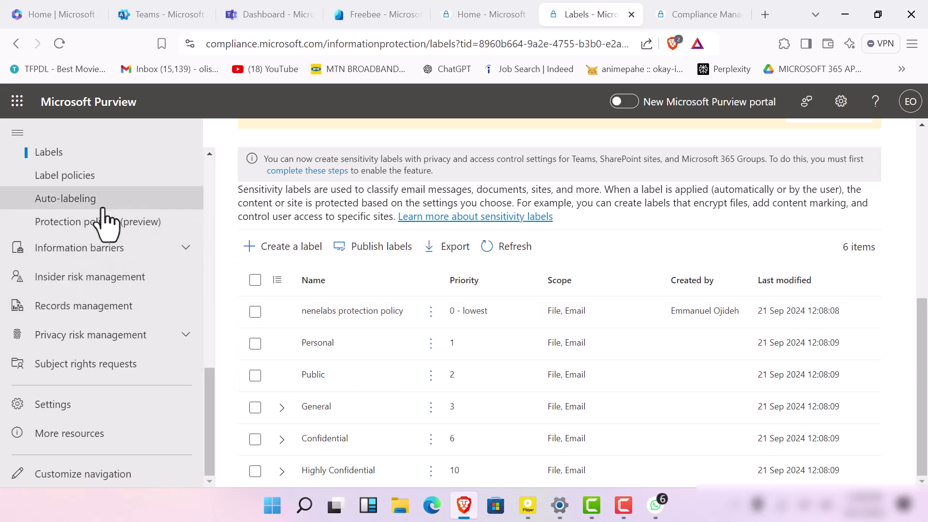
- Go to the label policies and dismiss the notice about role group permissions
{"action": "left_click", "coordinate": [99, 186]}
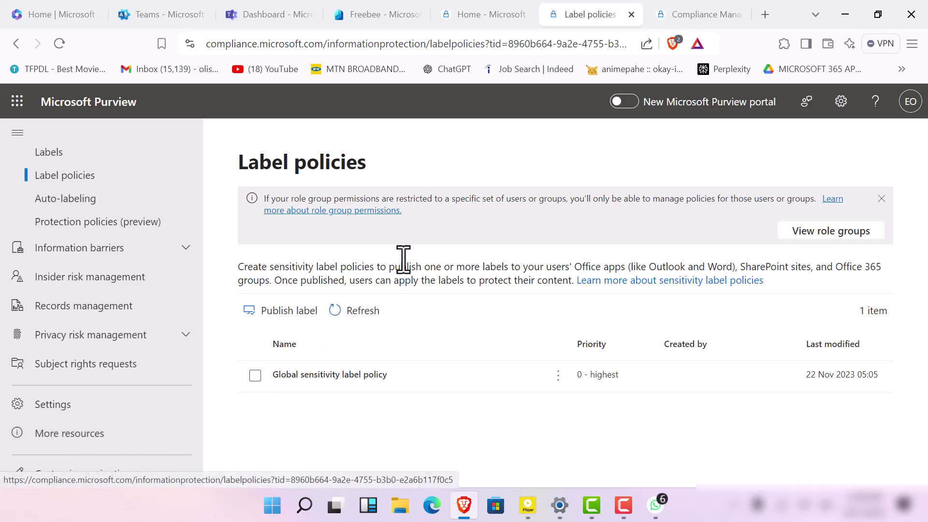
{"action": "left_click", "coordinate": [882, 198]}
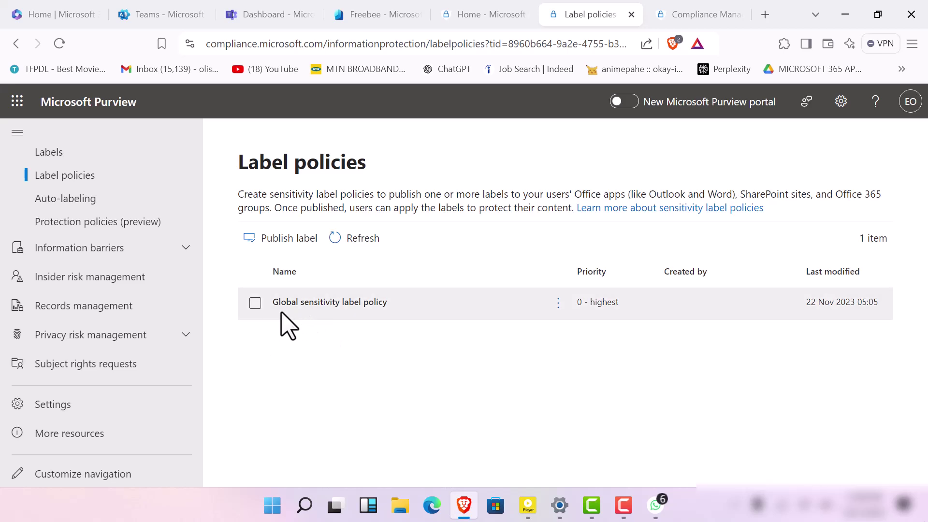
{"action": "left_click", "coordinate": [254, 303]}
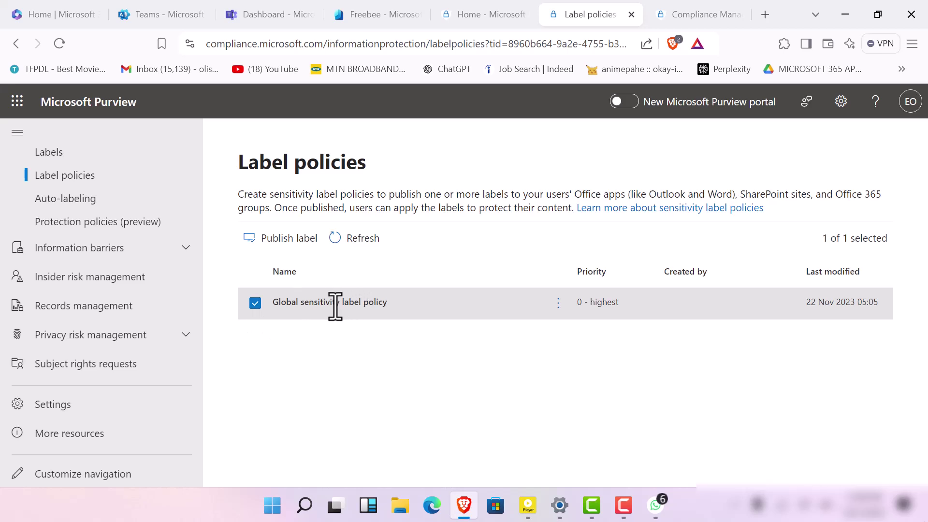
{"action": "left_click", "coordinate": [254, 303]}
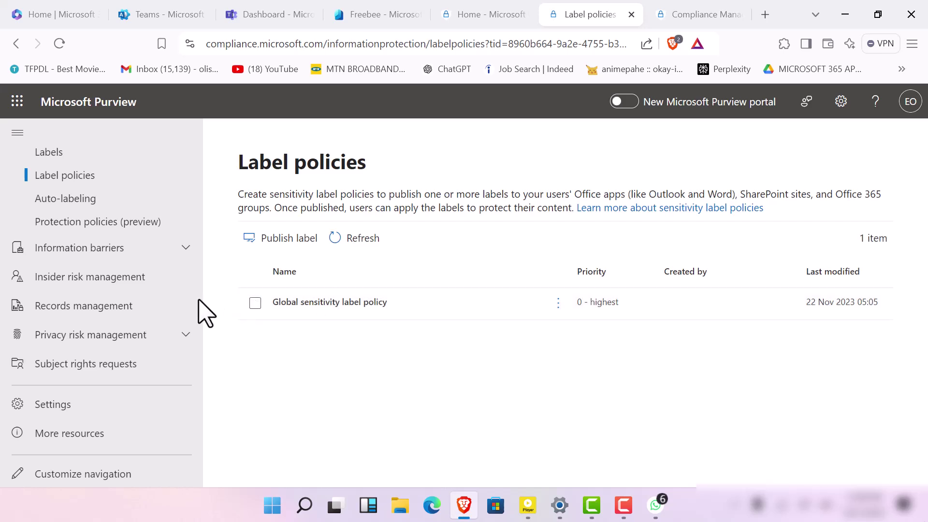
- Check which actions are available for the Global sensitivity label policy
{"action": "right_click", "coordinate": [116, 193]}
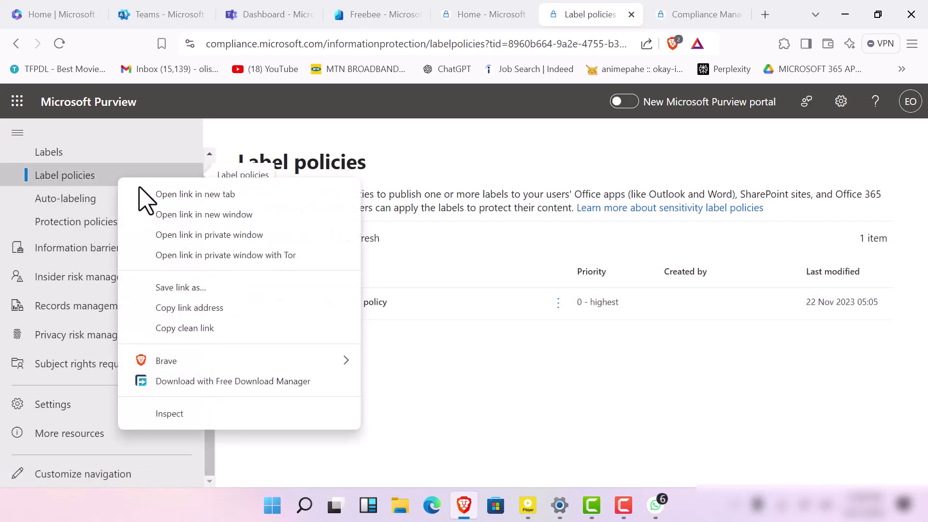
{"action": "left_click", "coordinate": [521, 360]}
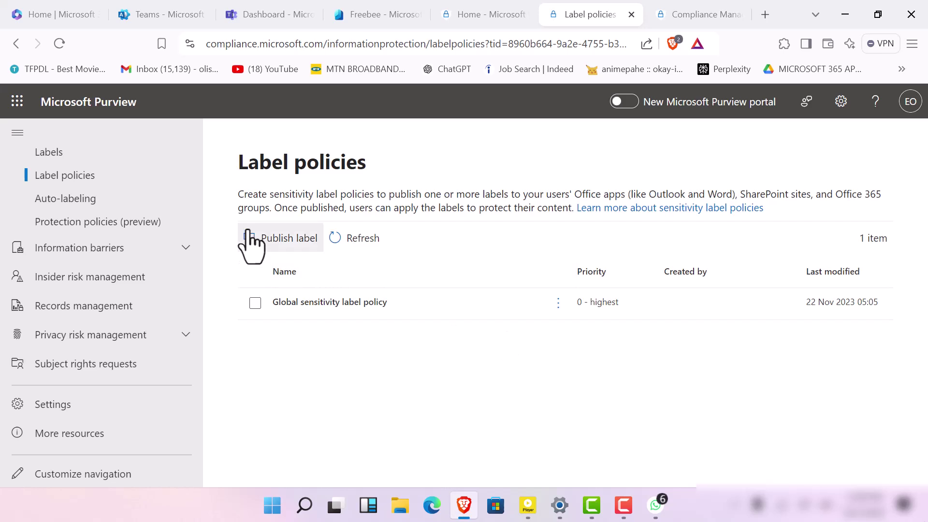
{"action": "left_click", "coordinate": [265, 242]}
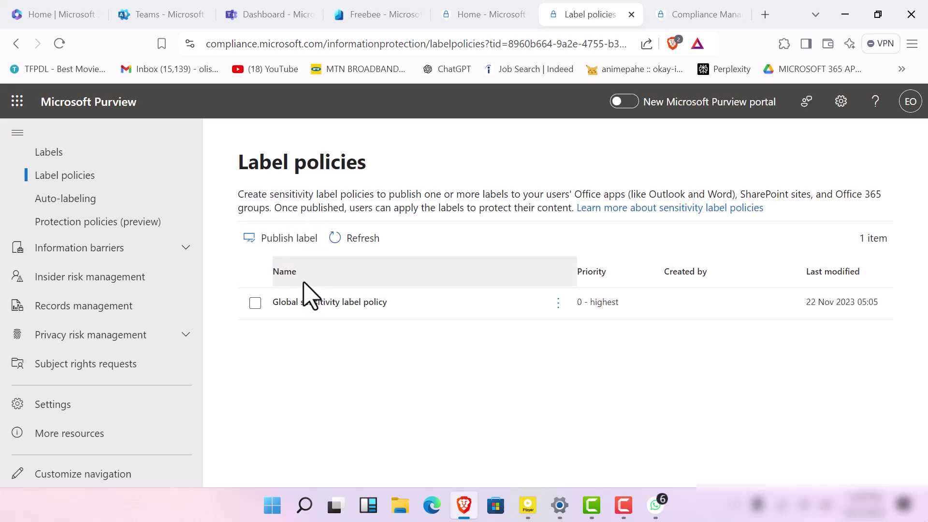
{"action": "left_click", "coordinate": [559, 305]}
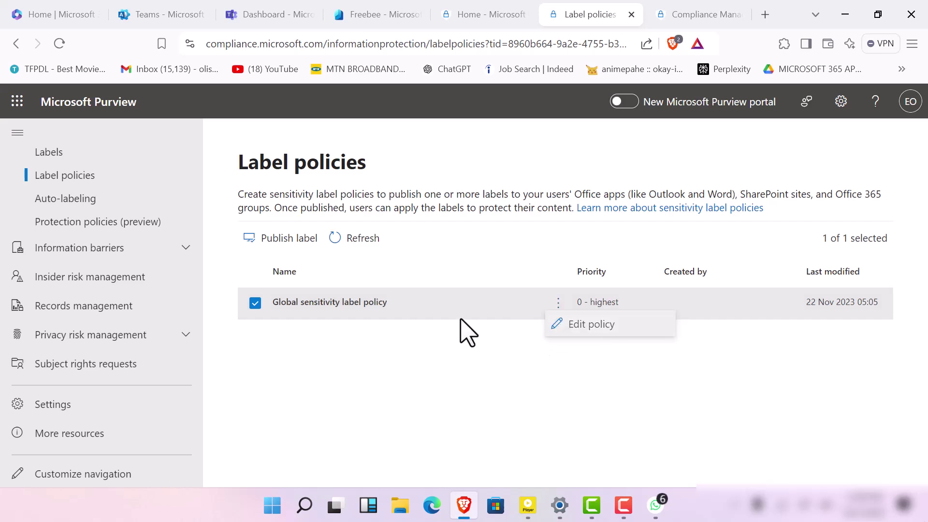
{"action": "left_click", "coordinate": [309, 365]}
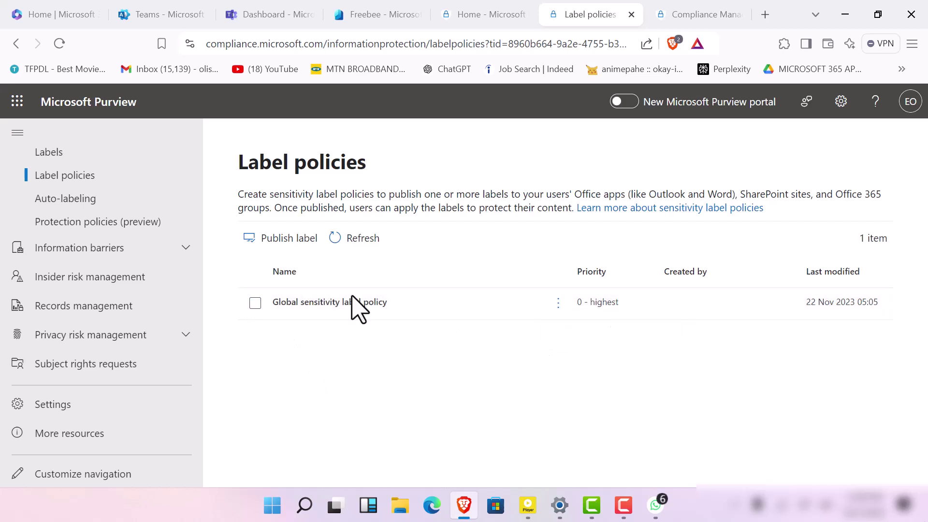
{"action": "left_click", "coordinate": [623, 512]}
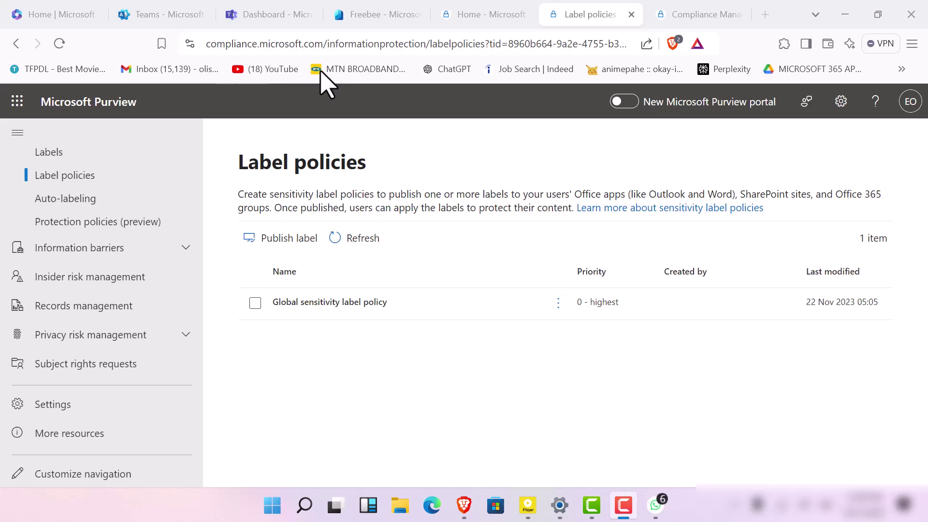
- Switch to the Compliance Manager page and open the overview under Information protection
{"action": "key", "text": "ctrl+Tab"}
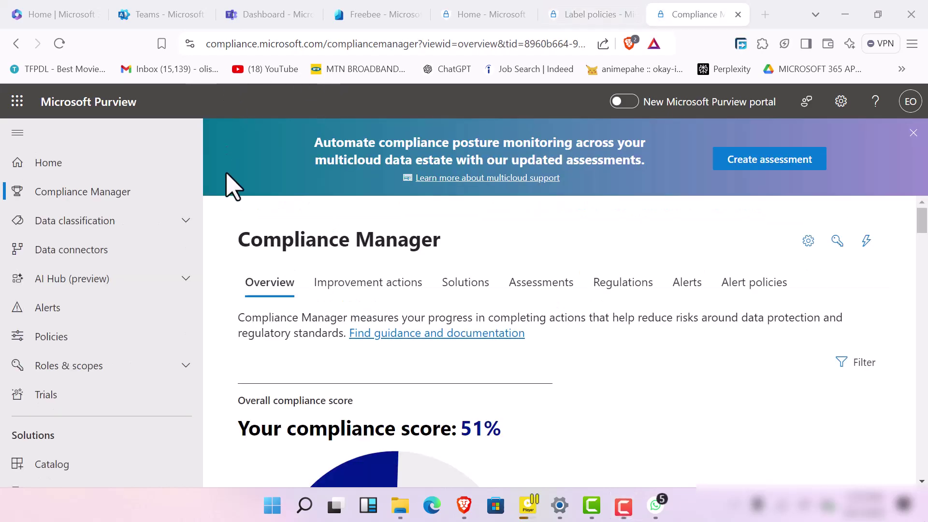
{"action": "scroll", "coordinate": [124, 425], "scroll_direction": "down", "scroll_amount": 5}
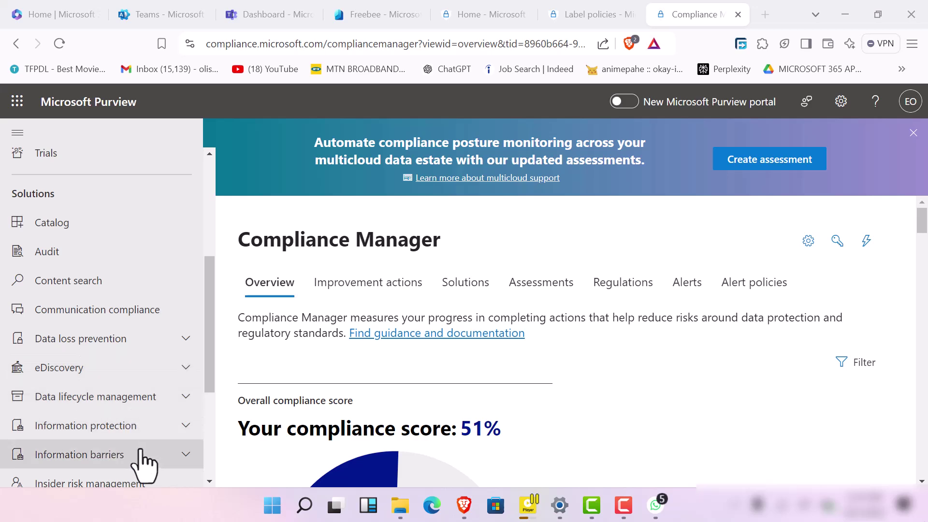
{"action": "left_click", "coordinate": [181, 421]}
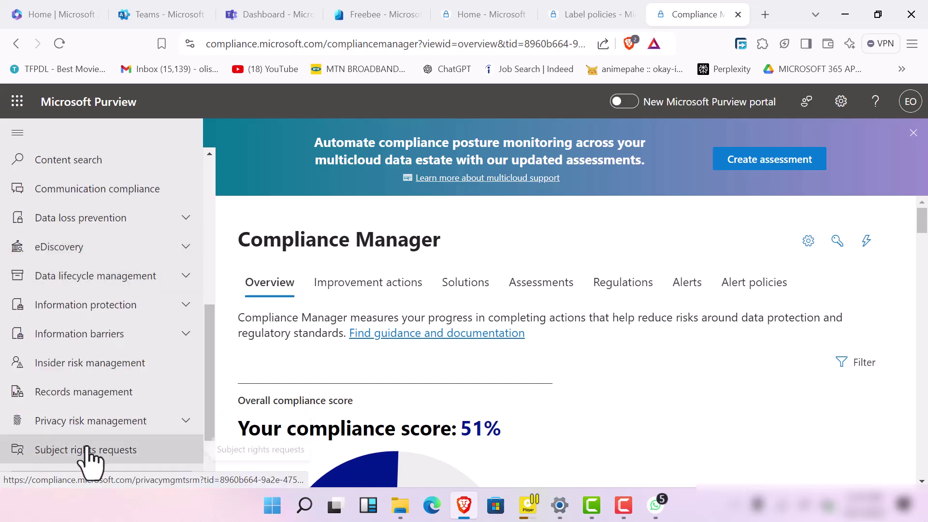
{"action": "left_click", "coordinate": [186, 306]}
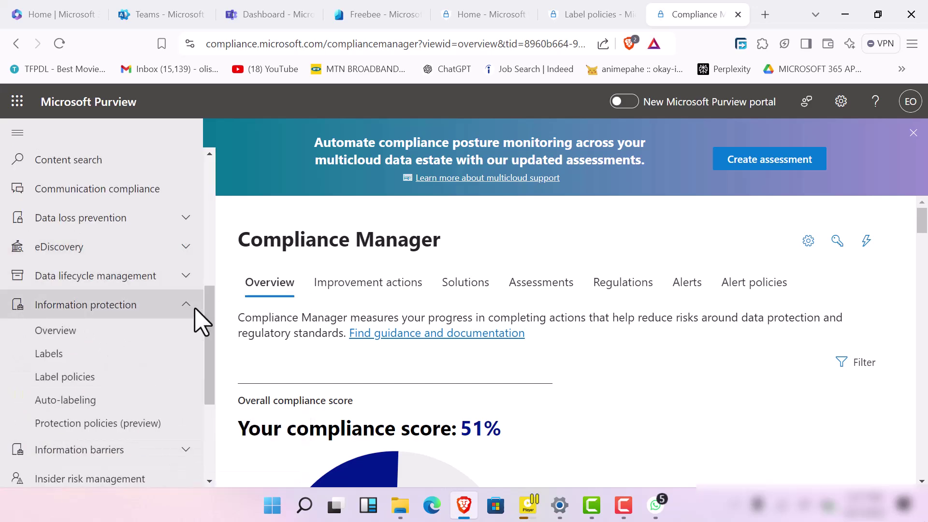
{"action": "left_click", "coordinate": [82, 331]}
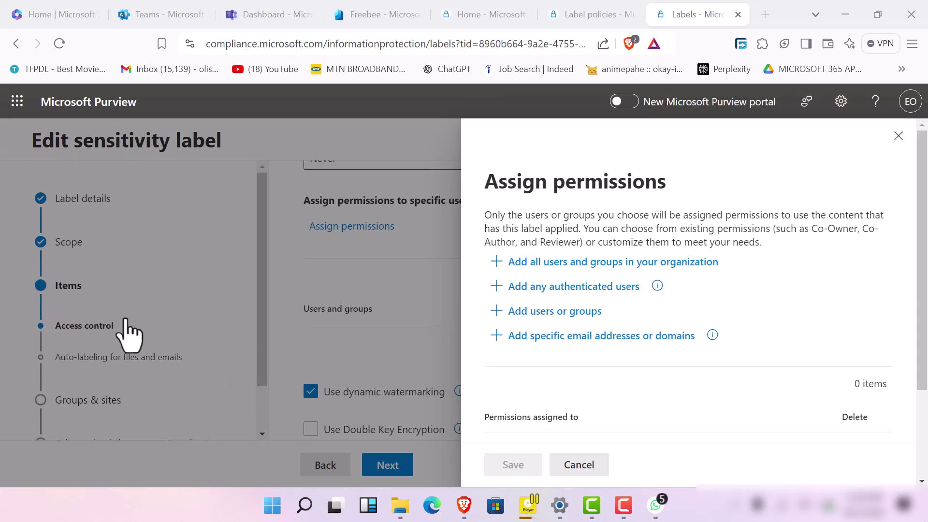
- Add two individual users from the directory to the label's permission assignments
{"action": "left_click", "coordinate": [526, 314]}
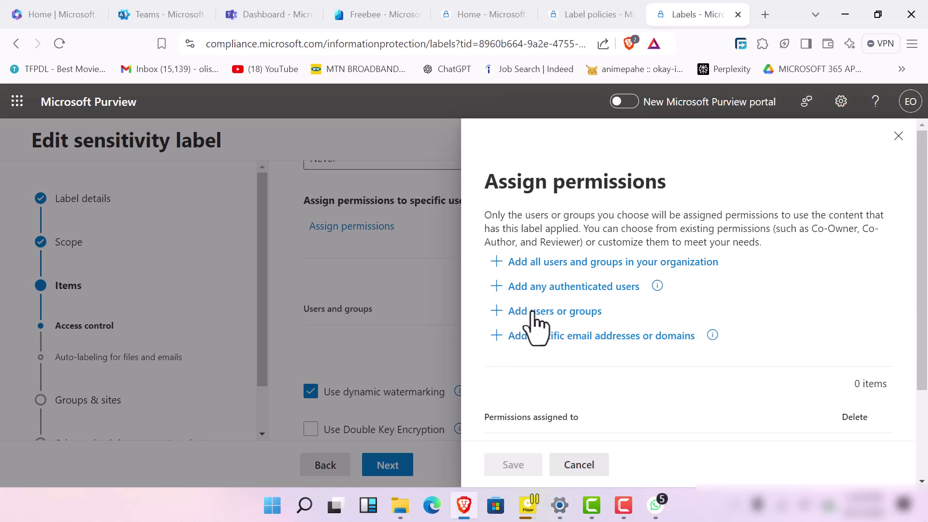
{"action": "left_click", "coordinate": [532, 313]}
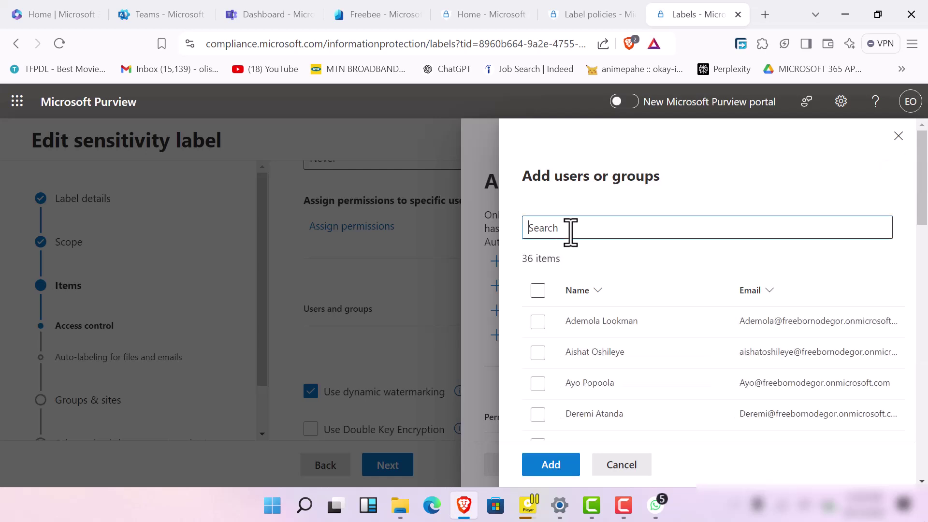
{"action": "left_click", "coordinate": [539, 387]}
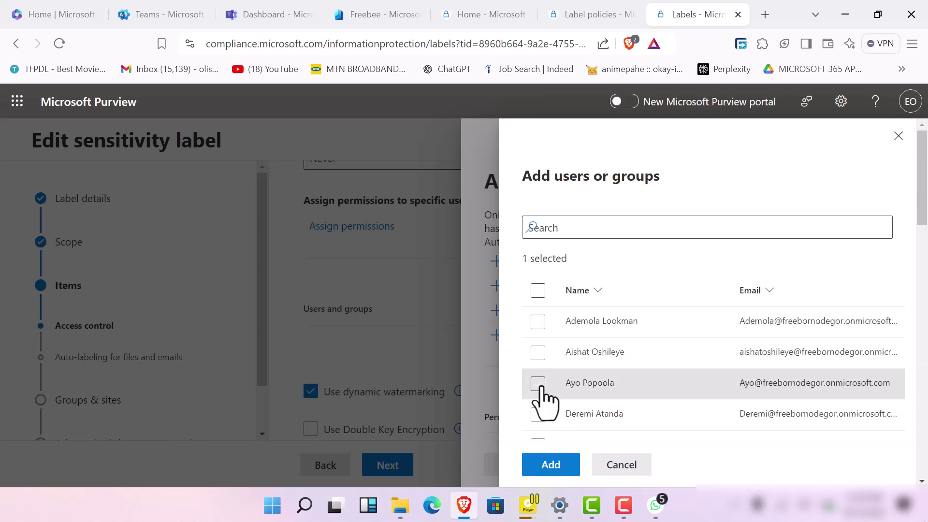
{"action": "scroll", "coordinate": [545, 408], "scroll_direction": "down", "scroll_amount": 3}
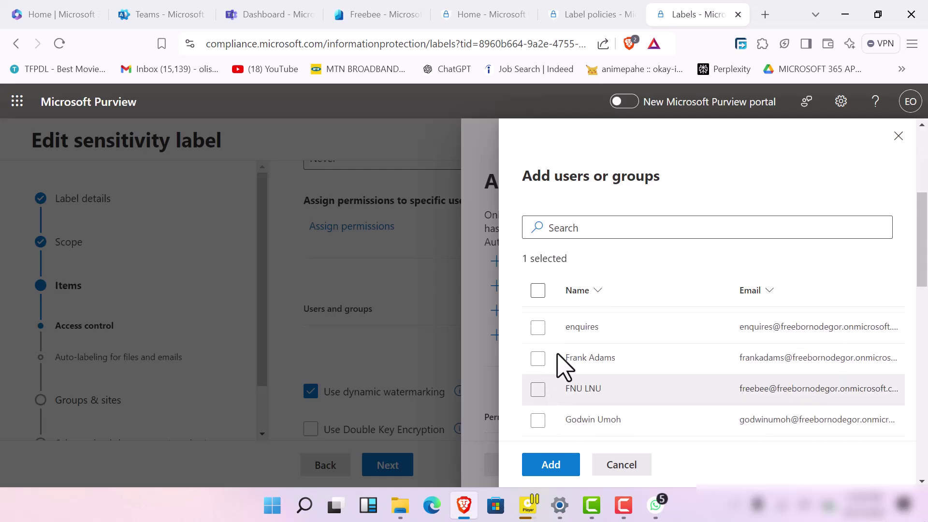
{"action": "scroll", "coordinate": [572, 339], "scroll_direction": "down", "scroll_amount": 3}
{"action": "scroll", "coordinate": [556, 367], "scroll_direction": "up", "scroll_amount": 3}
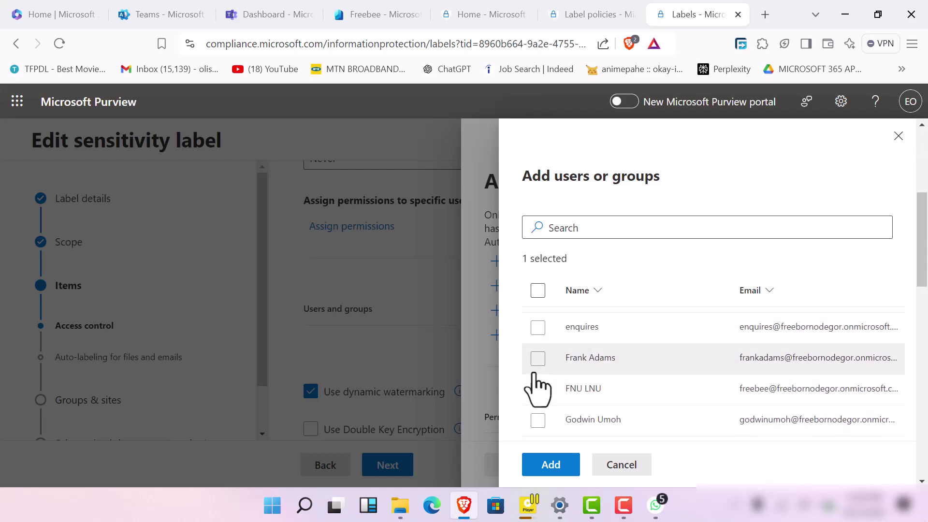
{"action": "left_click", "coordinate": [538, 360]}
{"action": "left_click", "coordinate": [538, 363]}
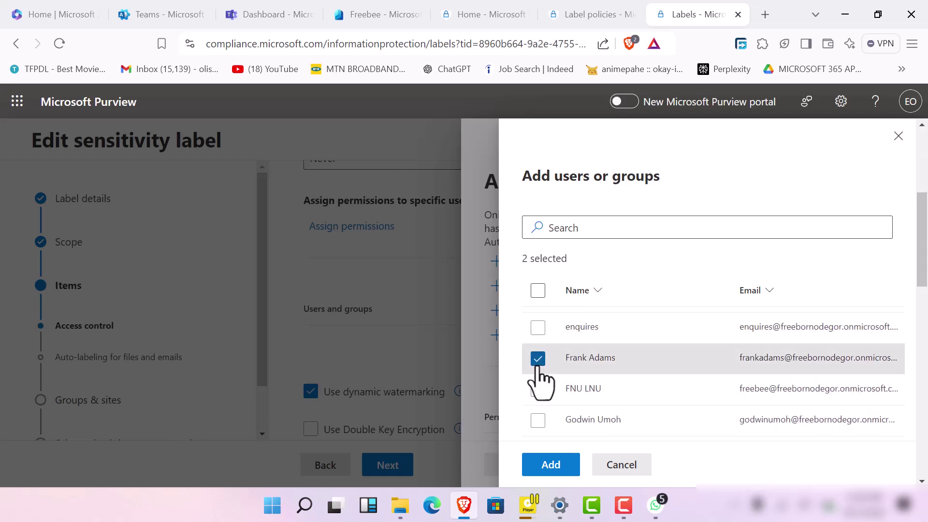
{"action": "left_click", "coordinate": [553, 465]}
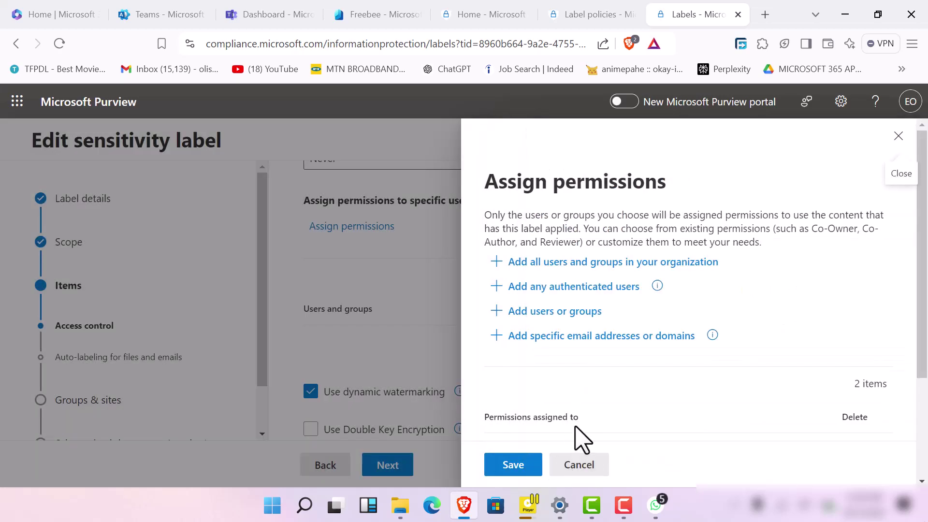
- Examine which actions the Co-Author and Co-Owner permission levels allow for the added users
{"action": "scroll", "coordinate": [525, 425], "scroll_direction": "down", "scroll_amount": 3}
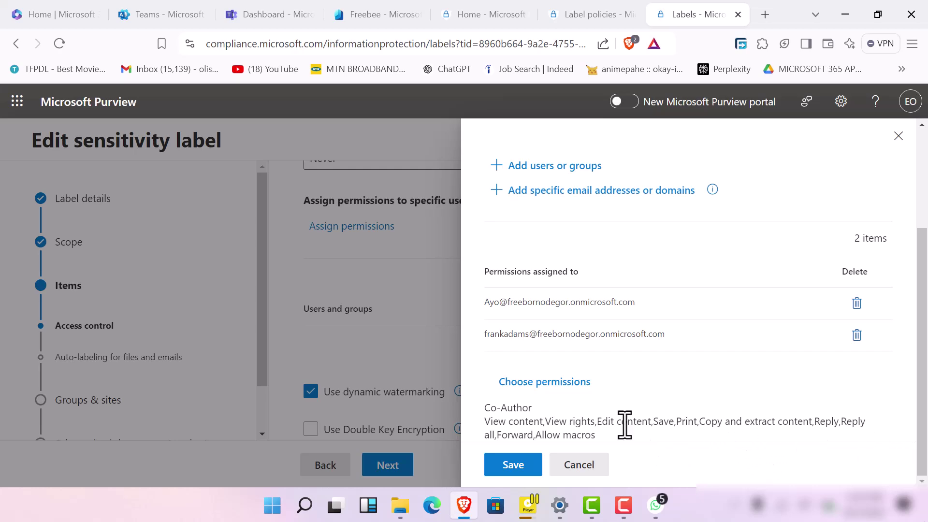
{"action": "left_click", "coordinate": [550, 390]}
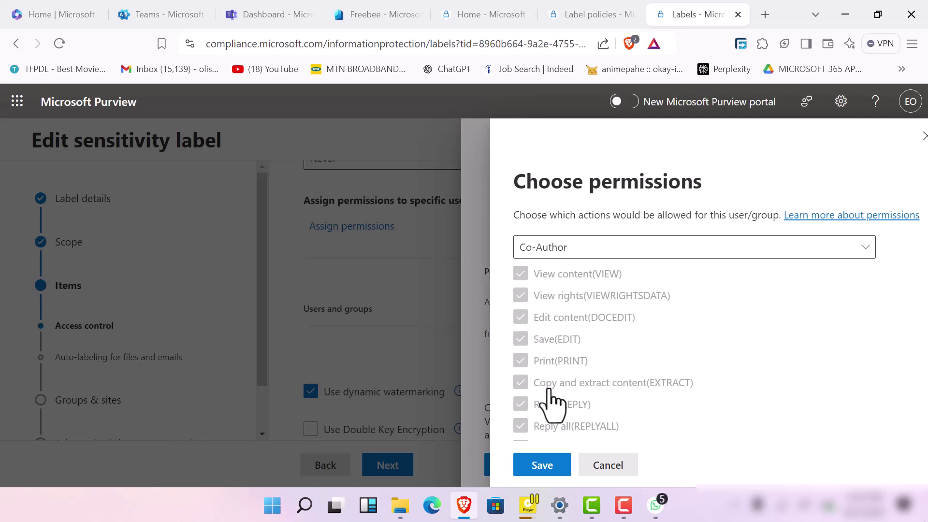
{"action": "left_click", "coordinate": [661, 250]}
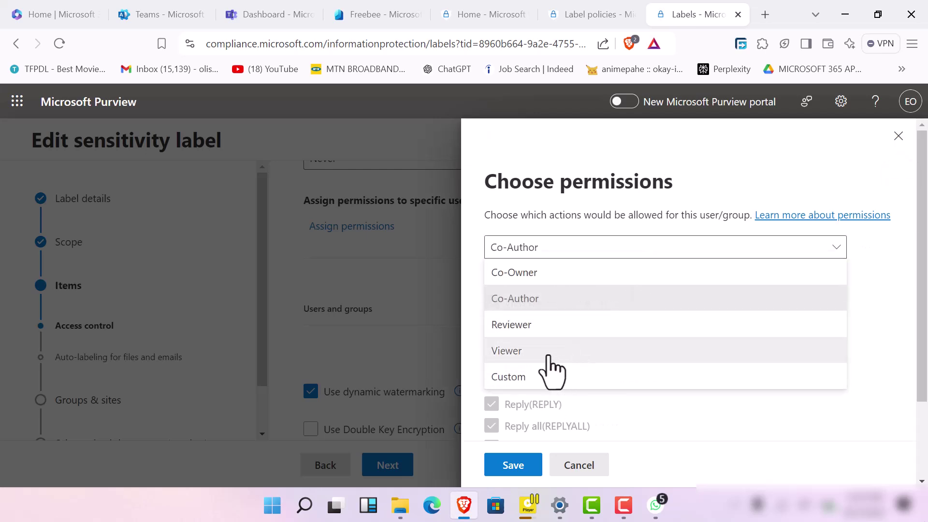
{"action": "left_click", "coordinate": [565, 302]}
{"action": "scroll", "coordinate": [551, 336], "scroll_direction": "down", "scroll_amount": 2}
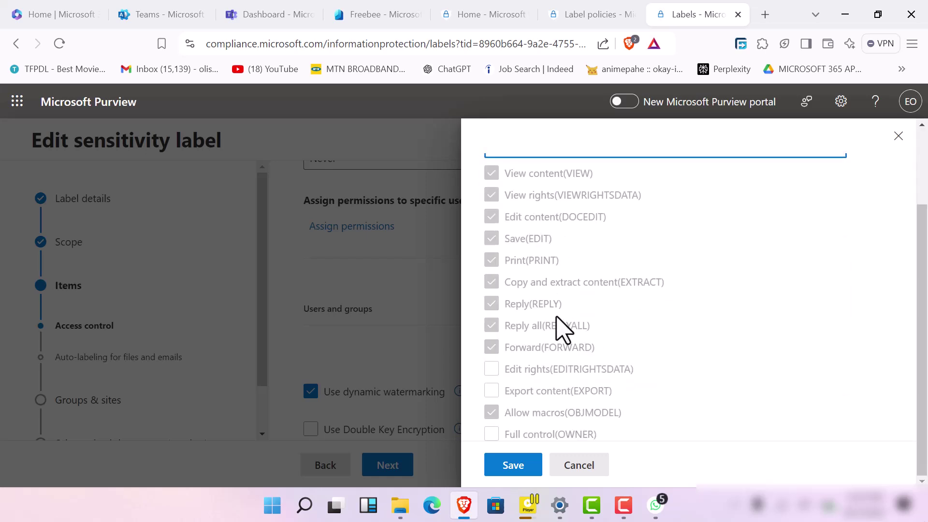
{"action": "scroll", "coordinate": [563, 329], "scroll_direction": "up", "scroll_amount": 2}
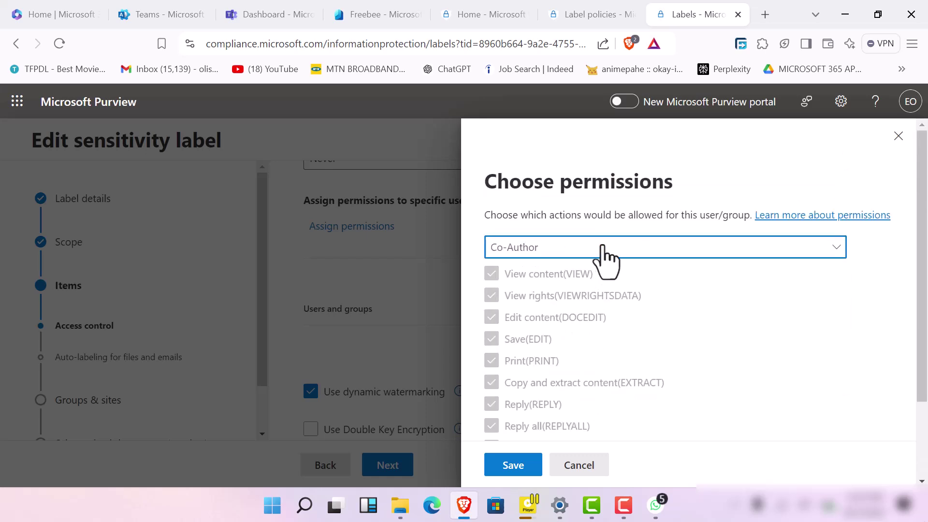
{"action": "left_click", "coordinate": [601, 252]}
{"action": "left_click", "coordinate": [581, 273]}
{"action": "scroll", "coordinate": [605, 281], "scroll_direction": "down", "scroll_amount": 2}
{"action": "scroll", "coordinate": [605, 286], "scroll_direction": "up", "scroll_amount": 2}
- Give both added users the Reviewer permission level and save the permission assignment
{"action": "left_click", "coordinate": [606, 249]}
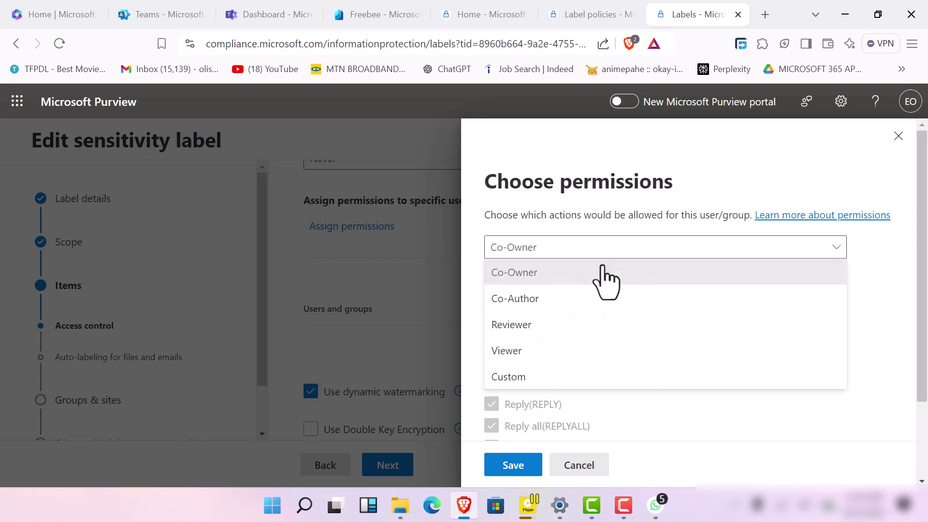
{"action": "left_click", "coordinate": [558, 333]}
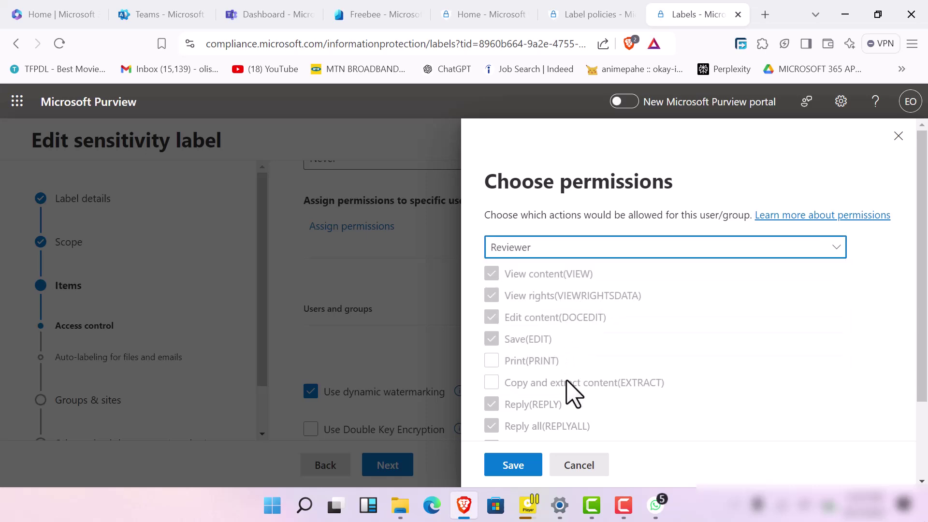
{"action": "scroll", "coordinate": [595, 349], "scroll_direction": "down", "scroll_amount": 2}
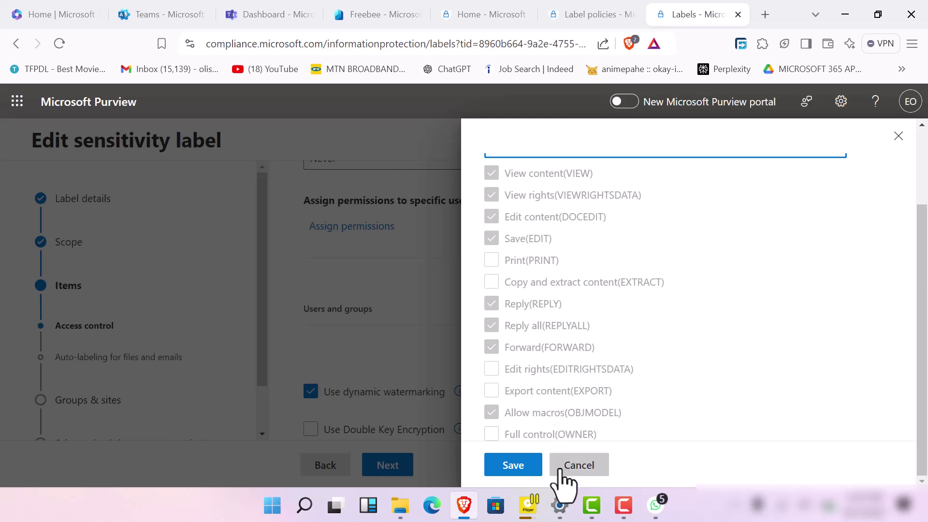
{"action": "left_click", "coordinate": [506, 468]}
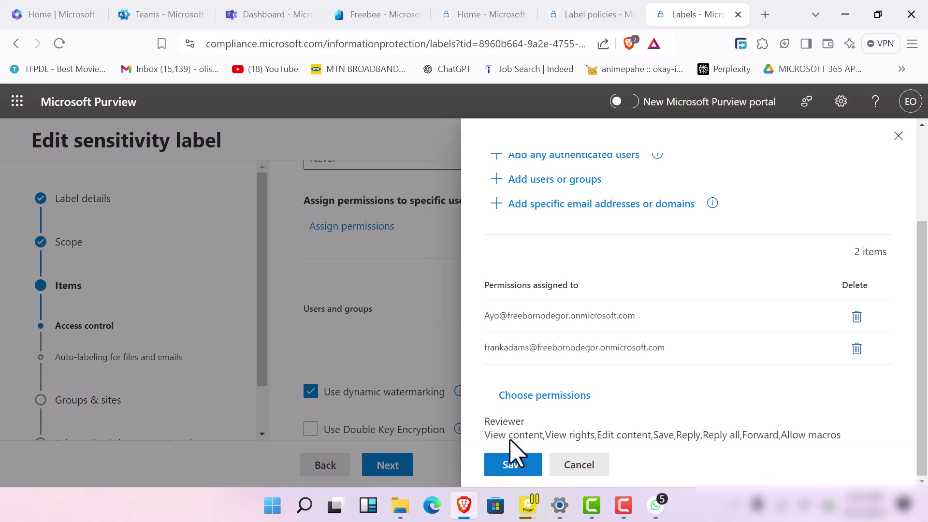
{"action": "left_click", "coordinate": [514, 467]}
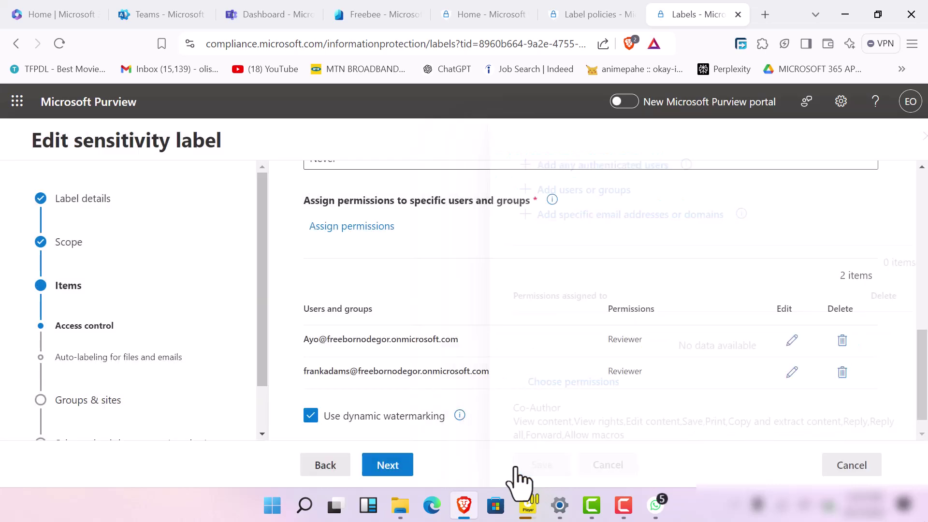
- Check the access control settings and proceed to the final review, keeping auto-labeling for files and emails off
{"action": "scroll", "coordinate": [424, 429], "scroll_direction": "down", "scroll_amount": 1}
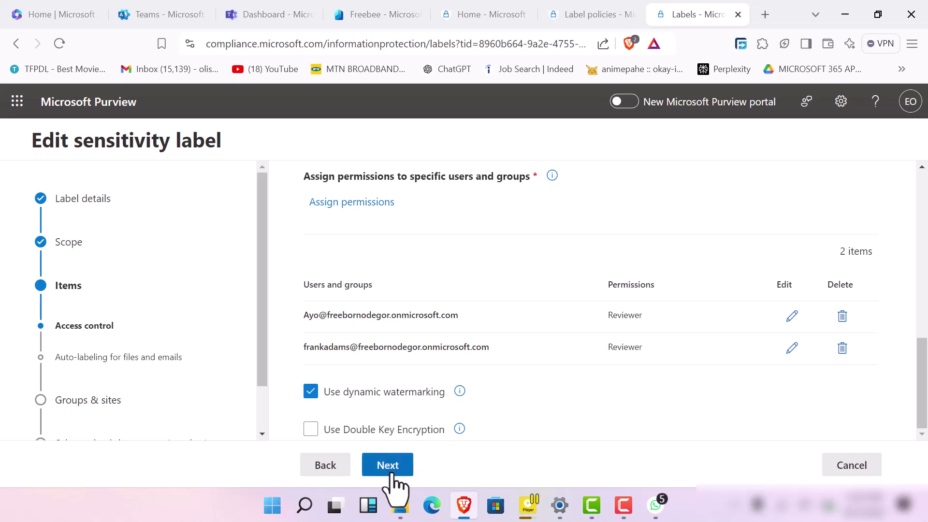
{"action": "scroll", "coordinate": [464, 379], "scroll_direction": "up", "scroll_amount": 5}
{"action": "scroll", "coordinate": [464, 381], "scroll_direction": "down", "scroll_amount": 5}
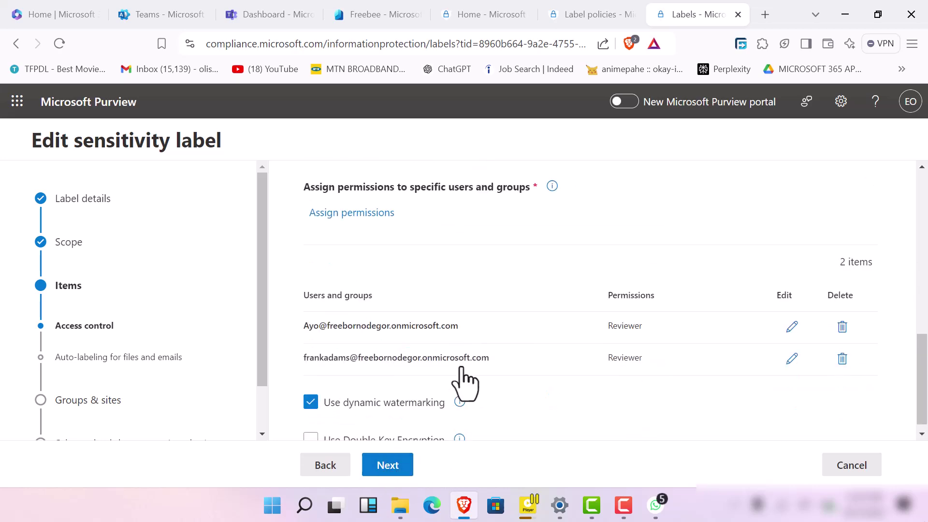
{"action": "left_click", "coordinate": [405, 467]}
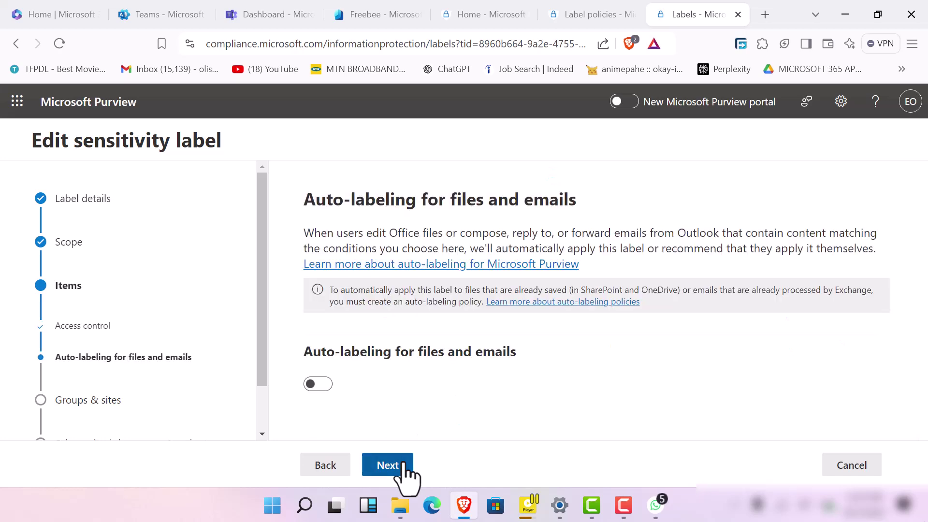
{"action": "left_click", "coordinate": [405, 467]}
{"action": "left_click", "coordinate": [405, 467]}
{"action": "left_click", "coordinate": [405, 467]}
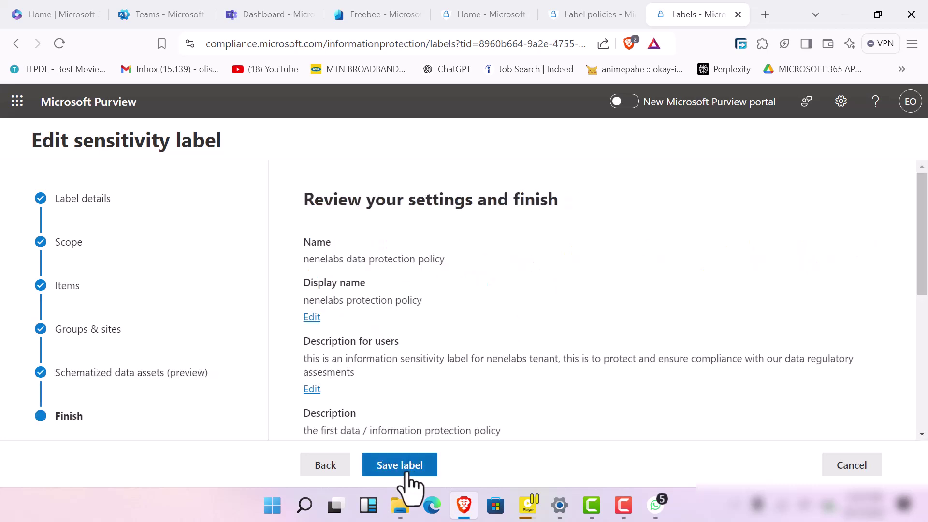
- Try to save the edited label, retry once, and dismiss the error dialog each time
{"action": "left_click", "coordinate": [411, 479]}
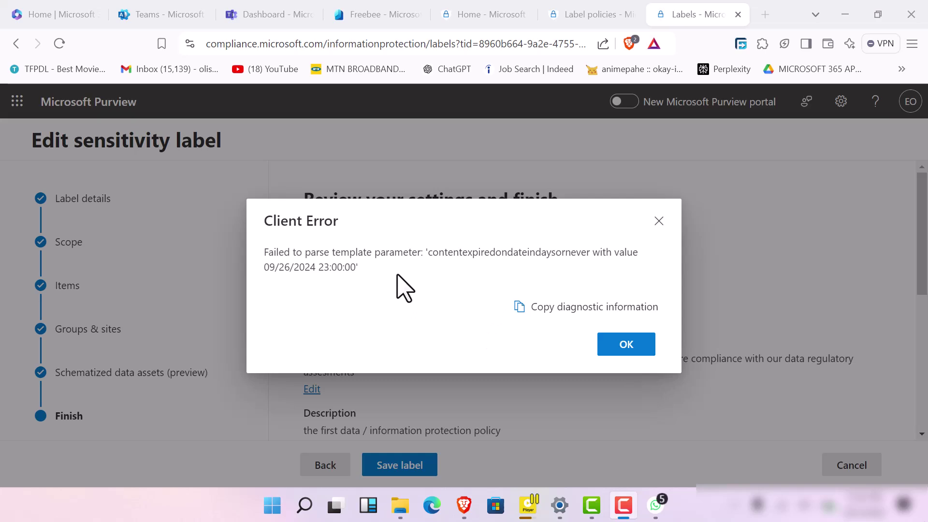
{"action": "left_click", "coordinate": [615, 350]}
{"action": "left_click", "coordinate": [619, 346]}
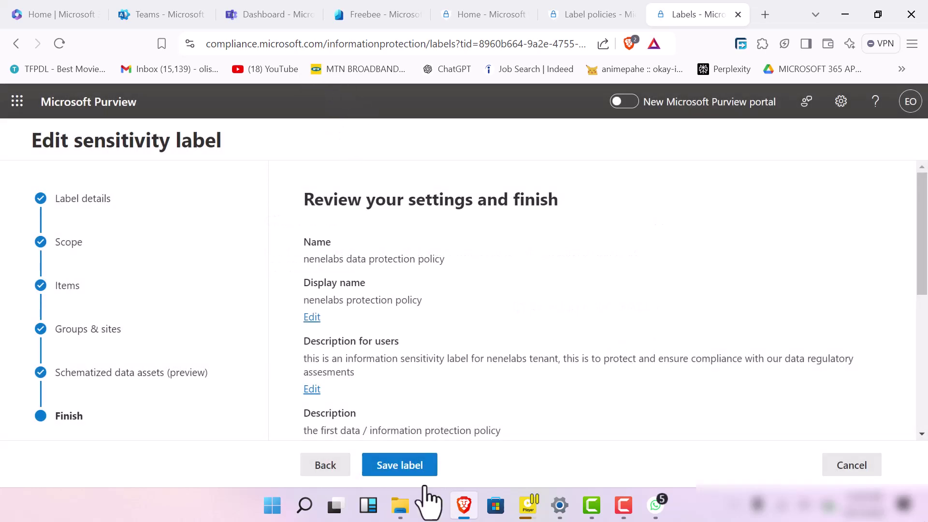
{"action": "left_click", "coordinate": [409, 476]}
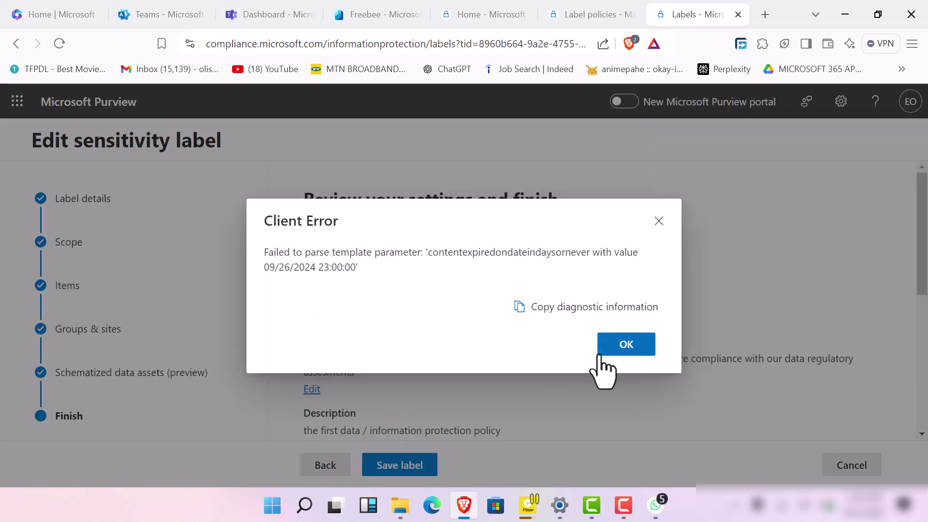
{"action": "left_click", "coordinate": [623, 346]}
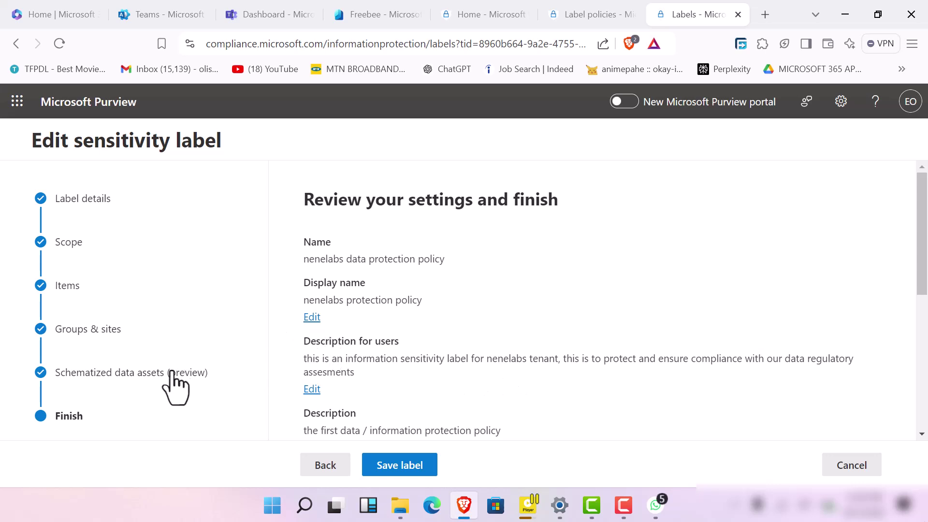
- Return to the label's access control settings by way of the scope and item protection settings
{"action": "left_click", "coordinate": [41, 257]}
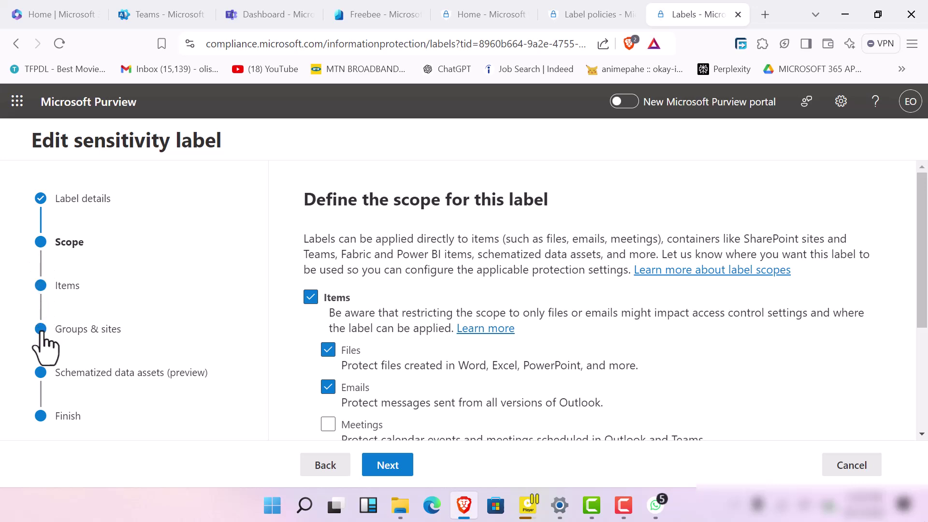
{"action": "scroll", "coordinate": [385, 398], "scroll_direction": "down", "scroll_amount": 3}
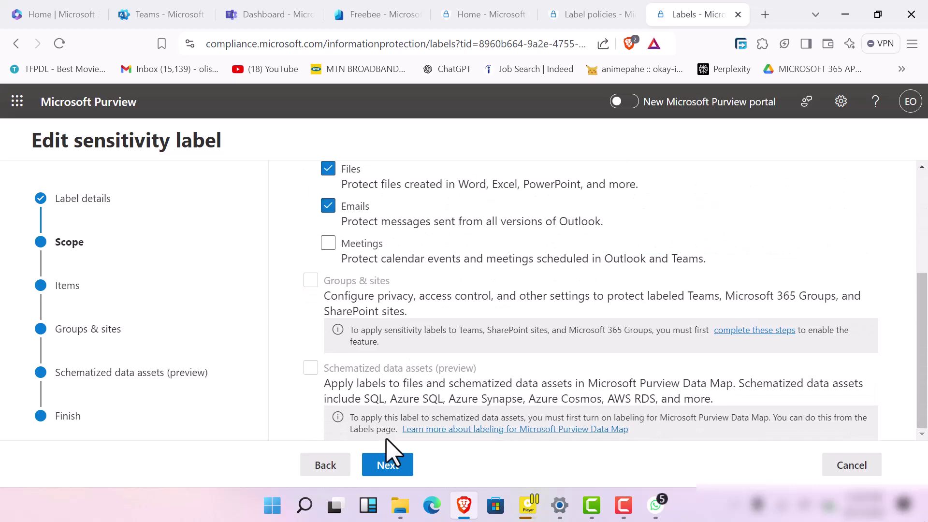
{"action": "left_click", "coordinate": [391, 466]}
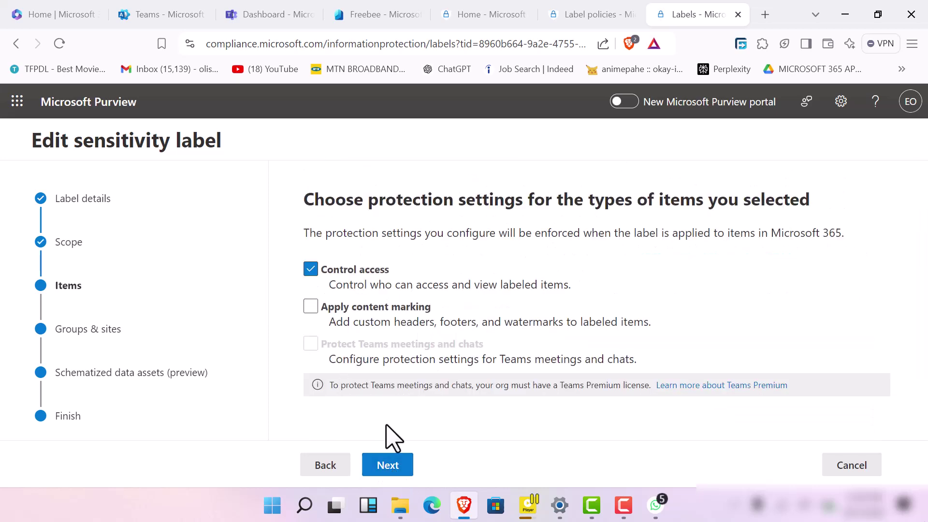
{"action": "left_click", "coordinate": [382, 465]}
{"action": "scroll", "coordinate": [432, 342], "scroll_direction": "down", "scroll_amount": 5}
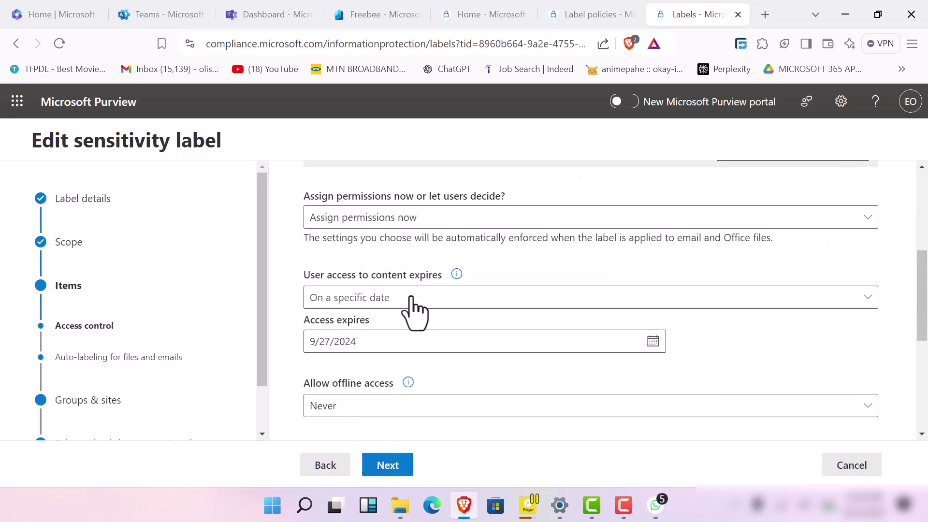
- Set user access to content to expire 30 days after the label is applied and check the remaining access settings
{"action": "left_click", "coordinate": [523, 298]}
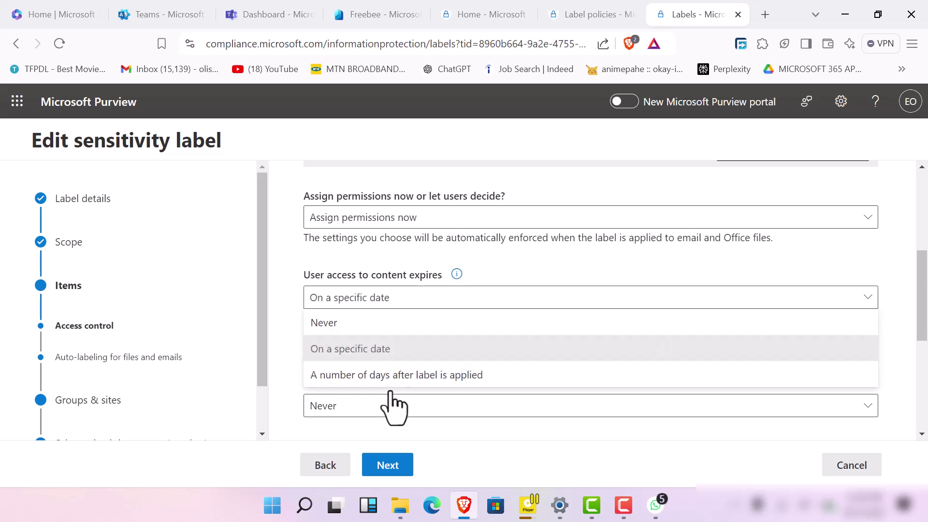
{"action": "left_click", "coordinate": [400, 376]}
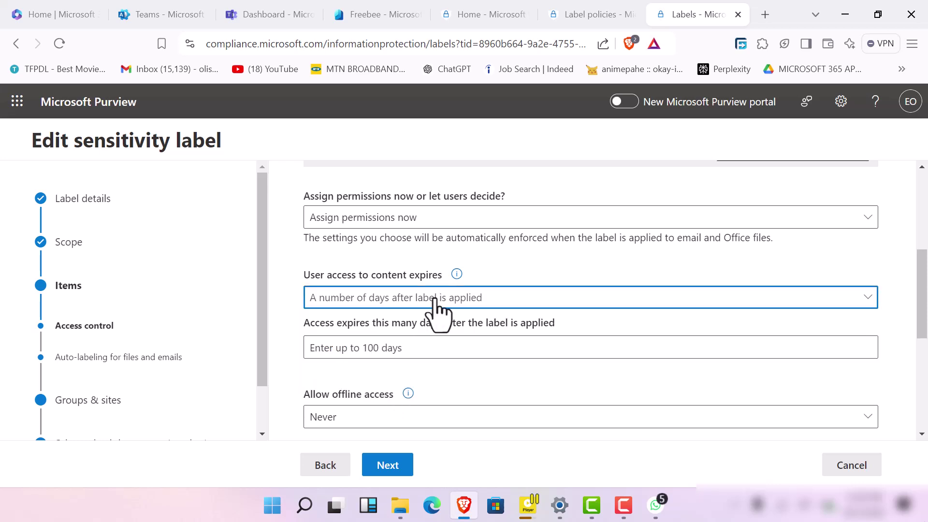
{"action": "left_click", "coordinate": [421, 352]}
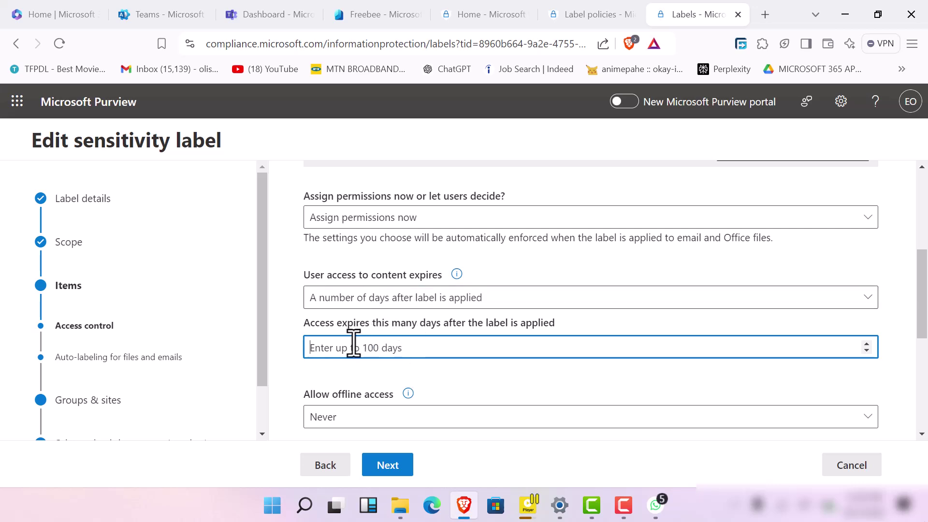
{"action": "type", "text": "30"}
{"action": "scroll", "coordinate": [444, 334], "scroll_direction": "down", "scroll_amount": 2}
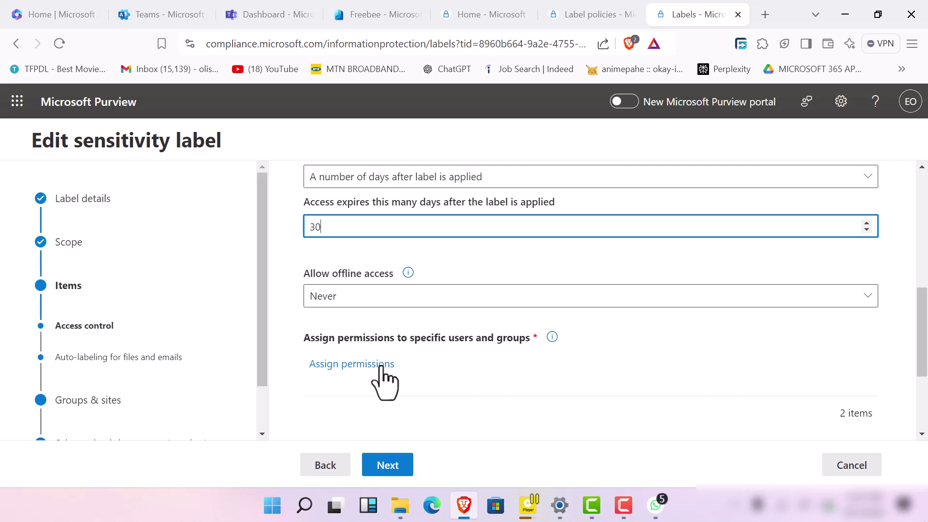
{"action": "scroll", "coordinate": [381, 368], "scroll_direction": "down", "scroll_amount": 2}
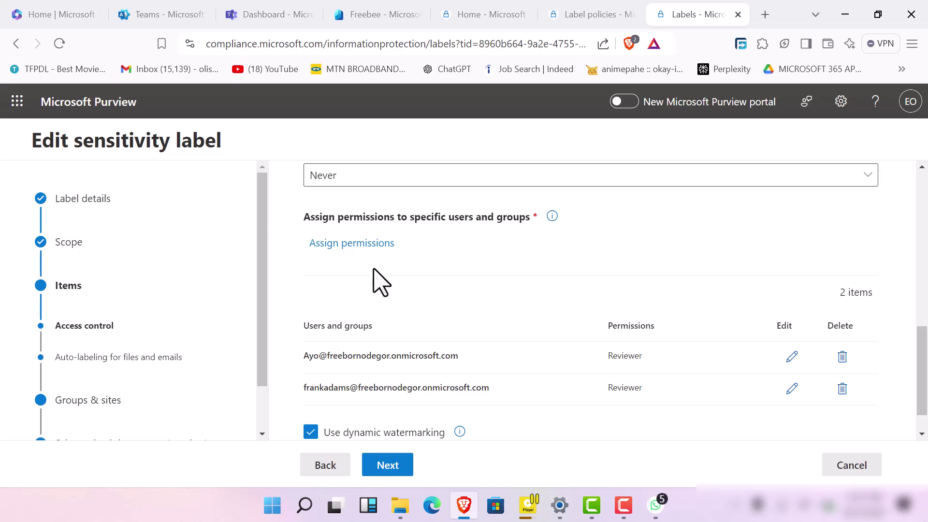
{"action": "scroll", "coordinate": [380, 300], "scroll_direction": "down", "scroll_amount": 1}
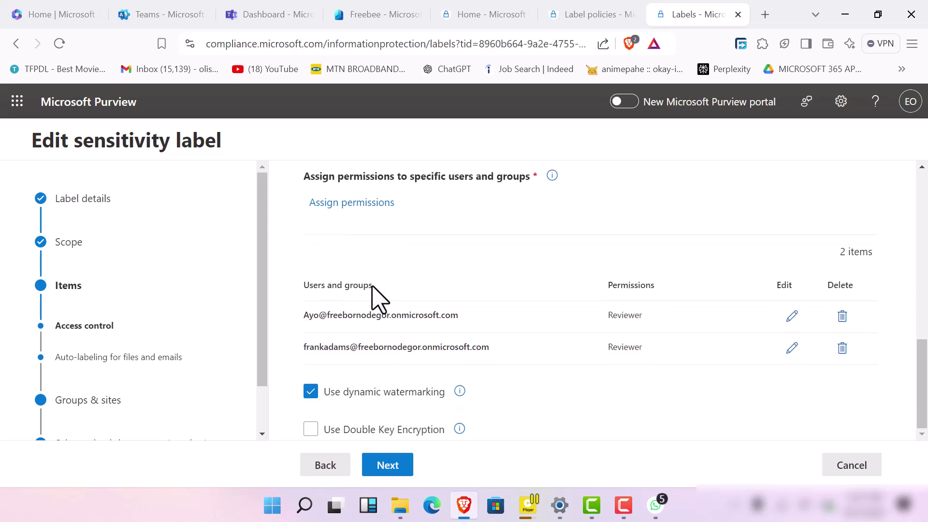
- Proceed through the remaining label settings with both auto-labeling options left off, save the edited sensitivity label and close the wizard
{"action": "left_click", "coordinate": [389, 465]}
{"action": "left_click", "coordinate": [398, 472]}
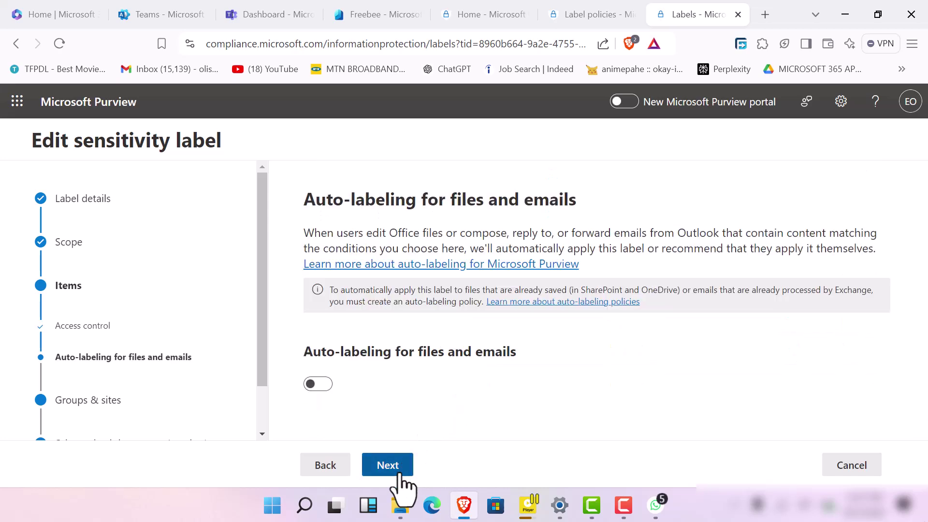
{"action": "left_click", "coordinate": [395, 469]}
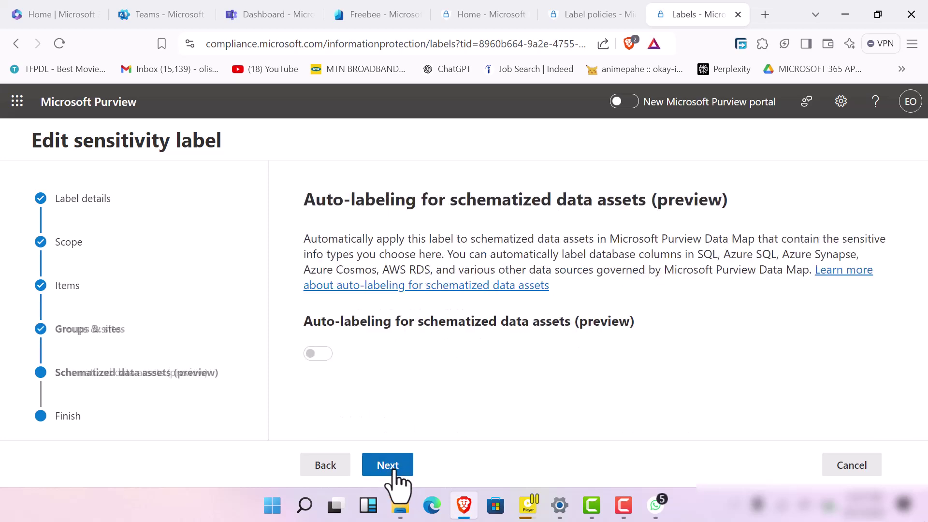
{"action": "left_click", "coordinate": [395, 468]}
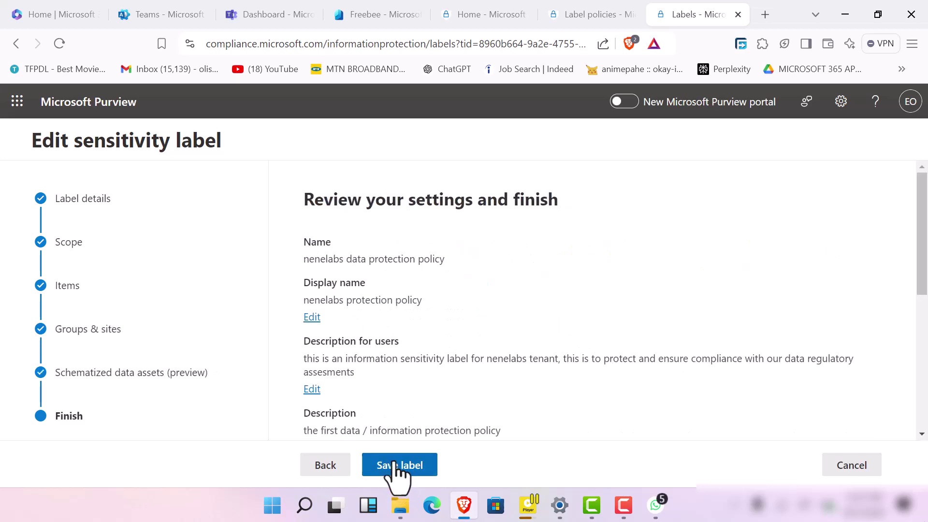
{"action": "left_click", "coordinate": [400, 467]}
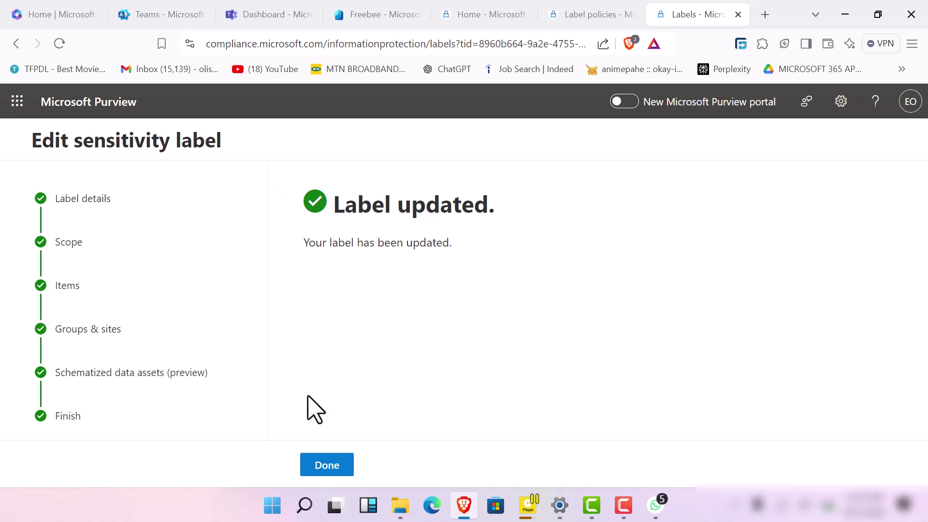
{"action": "left_click", "coordinate": [328, 466]}
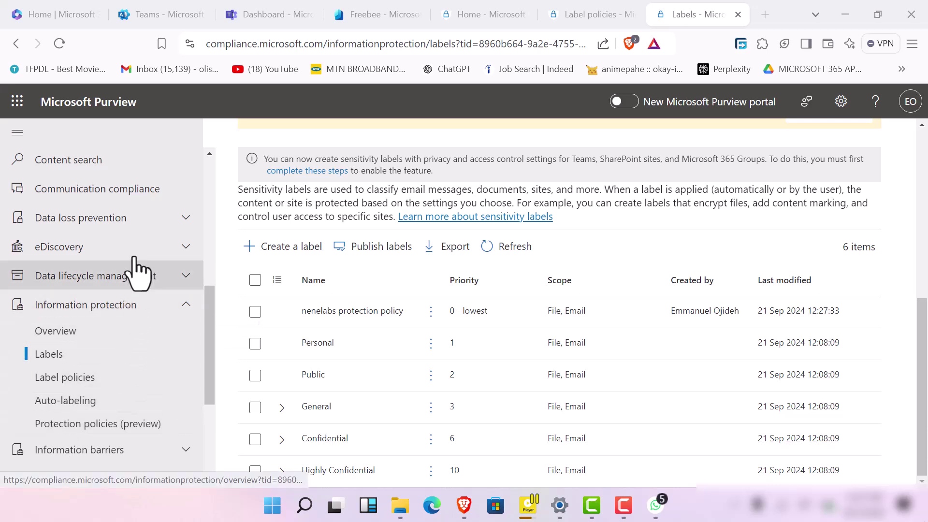
- Open the Content search page in the Purview compliance portal
{"action": "left_click", "coordinate": [135, 162]}
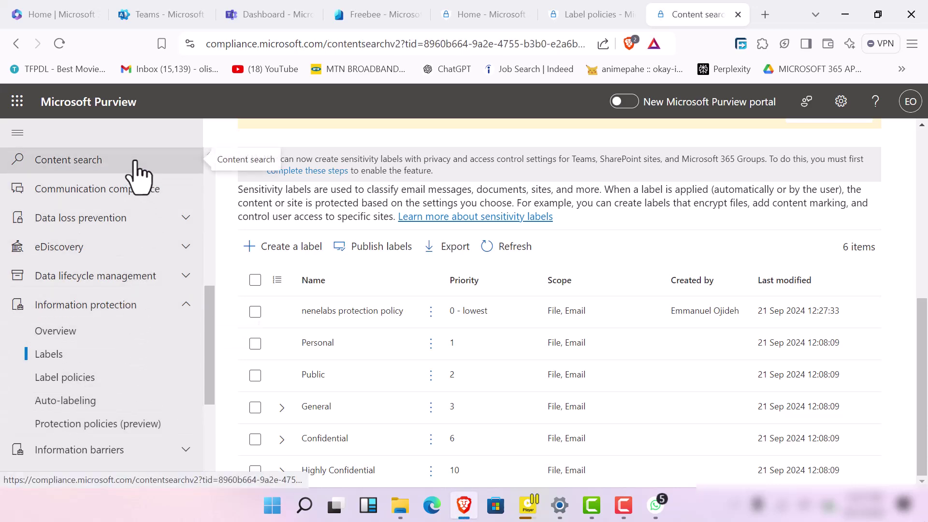